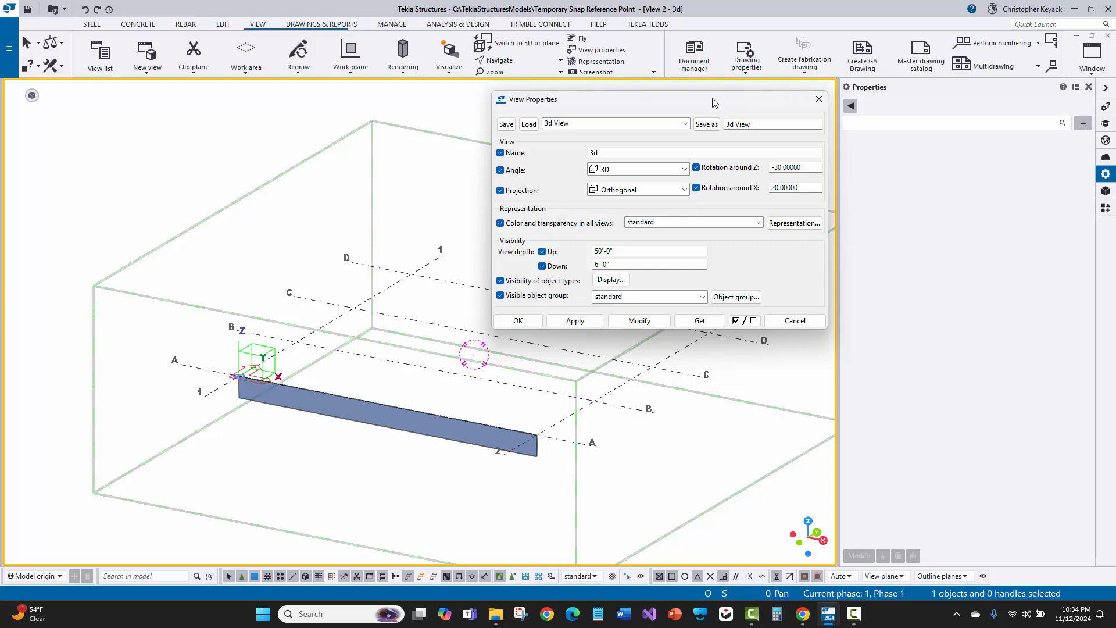
pyautogui.moveTo(715, 103)
pyautogui.mouseDown()
pyautogui.moveTo(473, 243)
pyautogui.moveTo(307, 162)
pyautogui.moveTo(65, 209)
pyautogui.moveTo(161, 184)
pyautogui.moveTo(709, 103)
pyautogui.mouseUp()
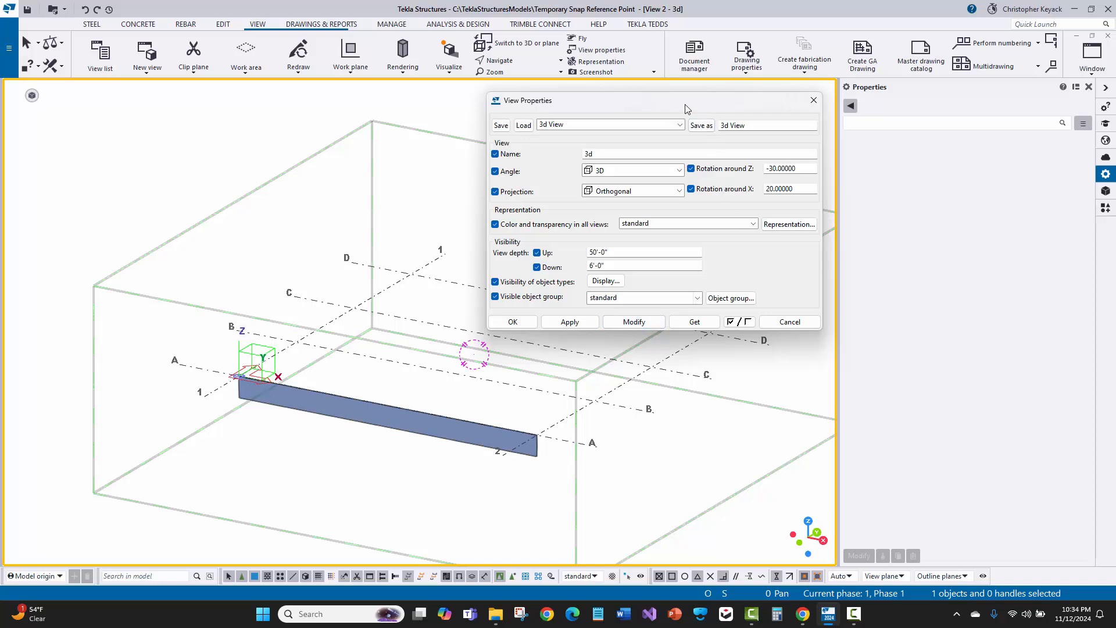
pyautogui.moveTo(684, 104); pyautogui.dragTo(674, 102)
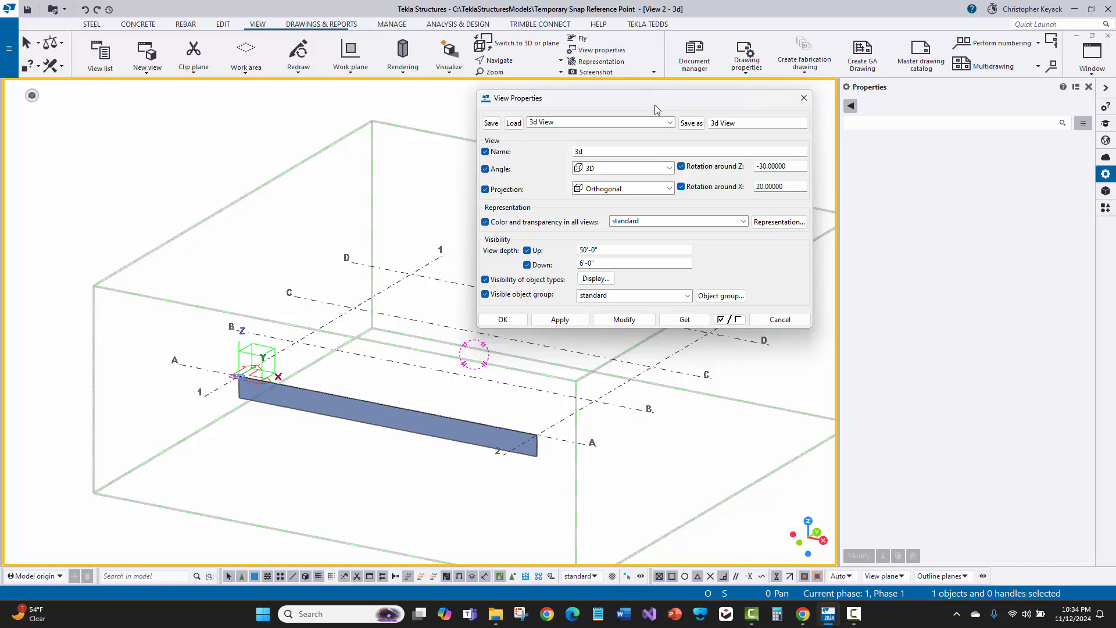
pyautogui.moveTo(655, 105)
pyautogui.mouseDown()
pyautogui.moveTo(630, 126)
pyautogui.moveTo(668, 100)
pyautogui.moveTo(661, 107)
pyautogui.mouseUp()
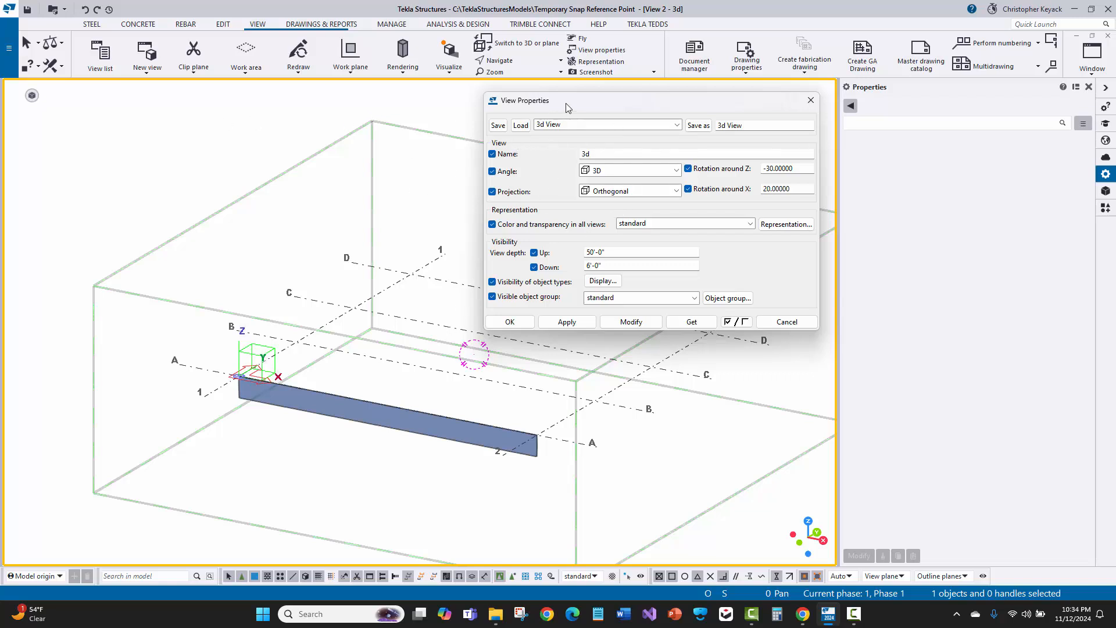
pyautogui.moveTo(571, 111)
pyautogui.mouseDown()
pyautogui.moveTo(544, 112)
pyautogui.moveTo(586, 103)
pyautogui.mouseUp()
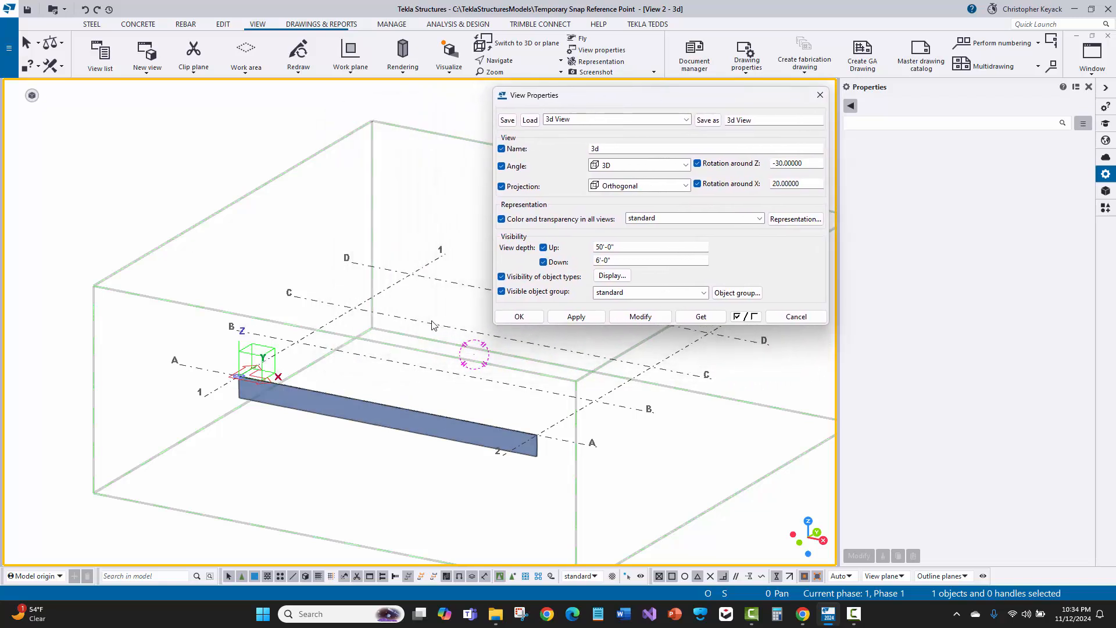
# Select the beam and a grid line in turn to inspect their properties, ending with the beam selected
pyautogui.click(465, 427)
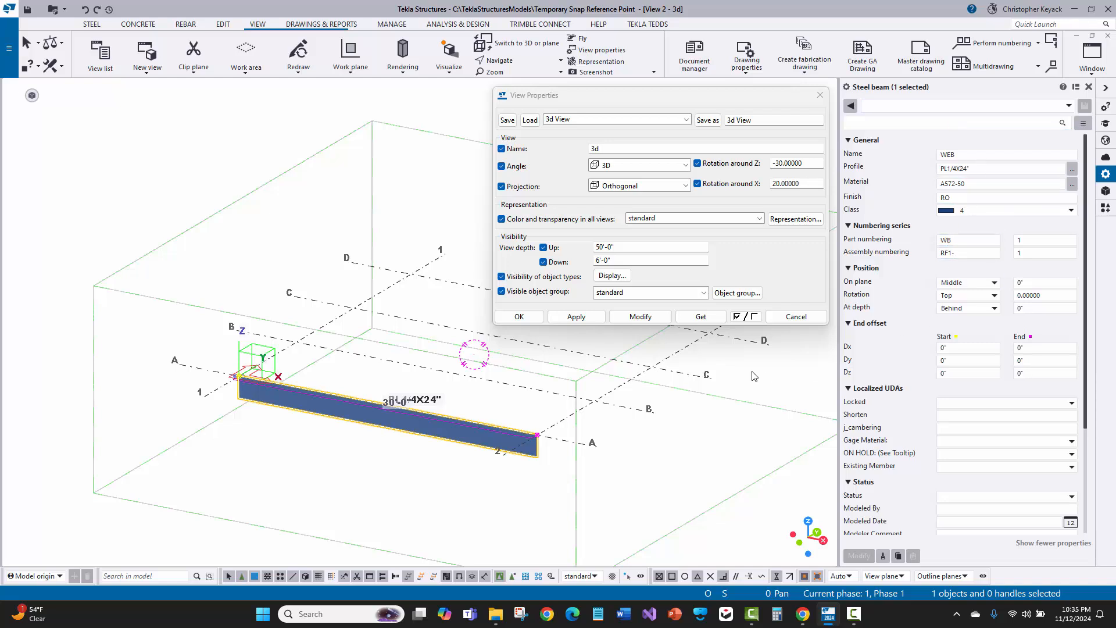
pyautogui.click(669, 370)
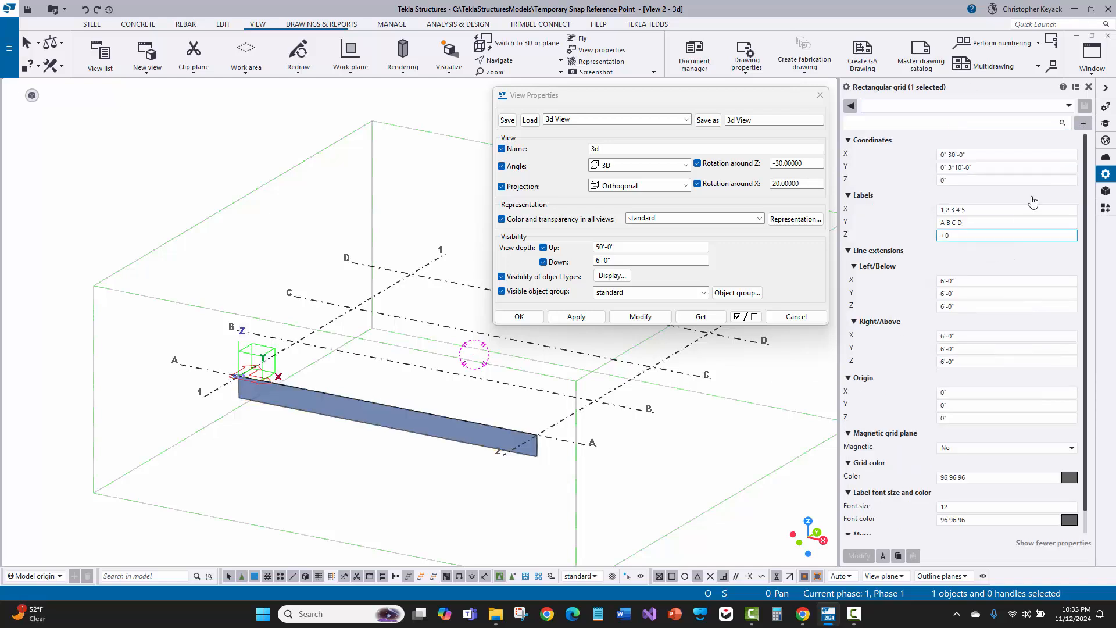
pyautogui.click(978, 212)
pyautogui.click(1031, 167)
pyautogui.click(456, 425)
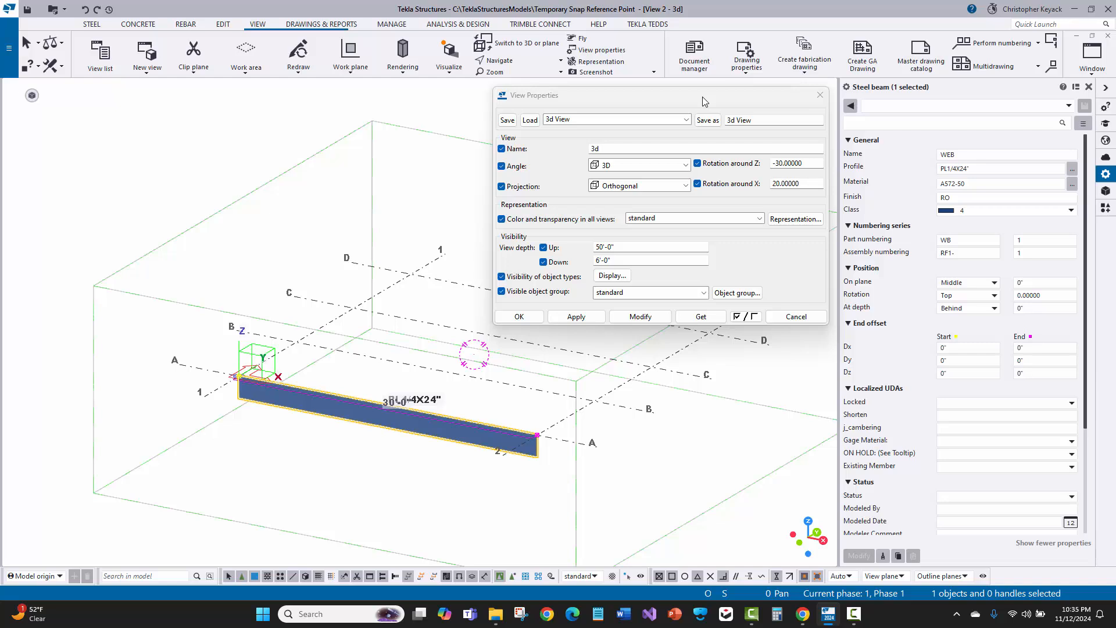
# Load the MBS_End Wall saved settings into the View Properties dialog
pyautogui.moveTo(703, 97)
pyautogui.mouseDown()
pyautogui.moveTo(671, 117)
pyautogui.moveTo(684, 99)
pyautogui.mouseUp()
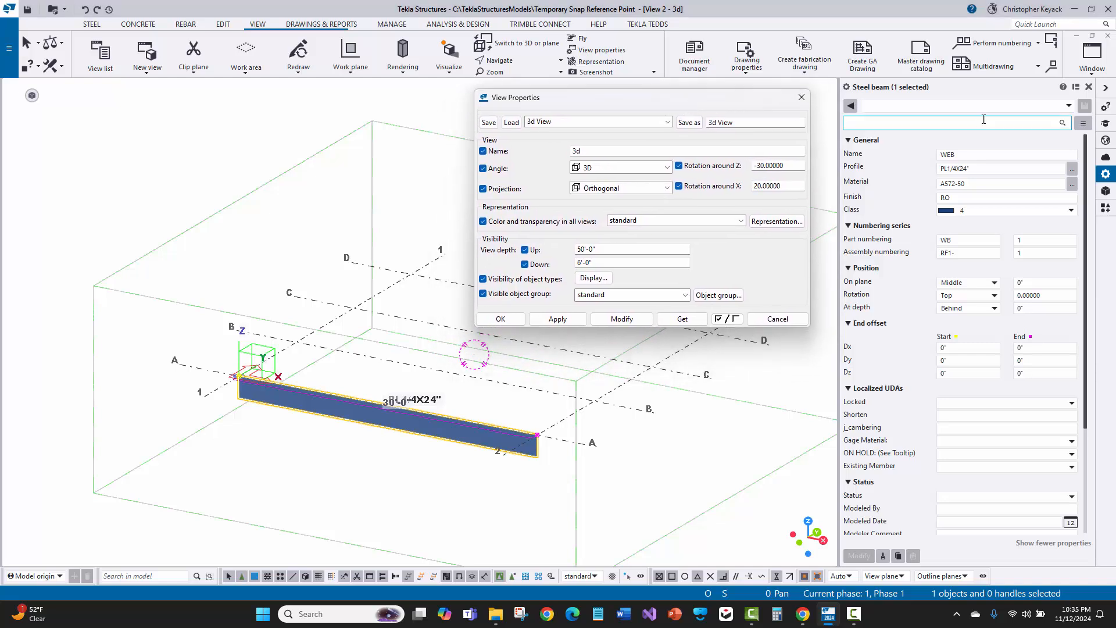
pyautogui.click(926, 110)
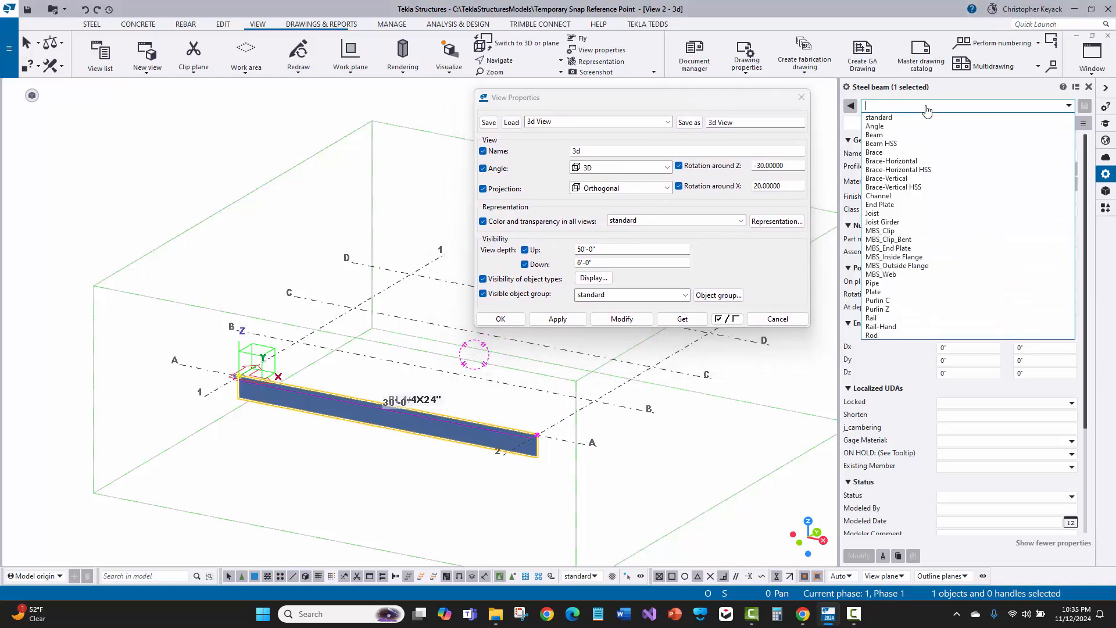
pyautogui.click(910, 110)
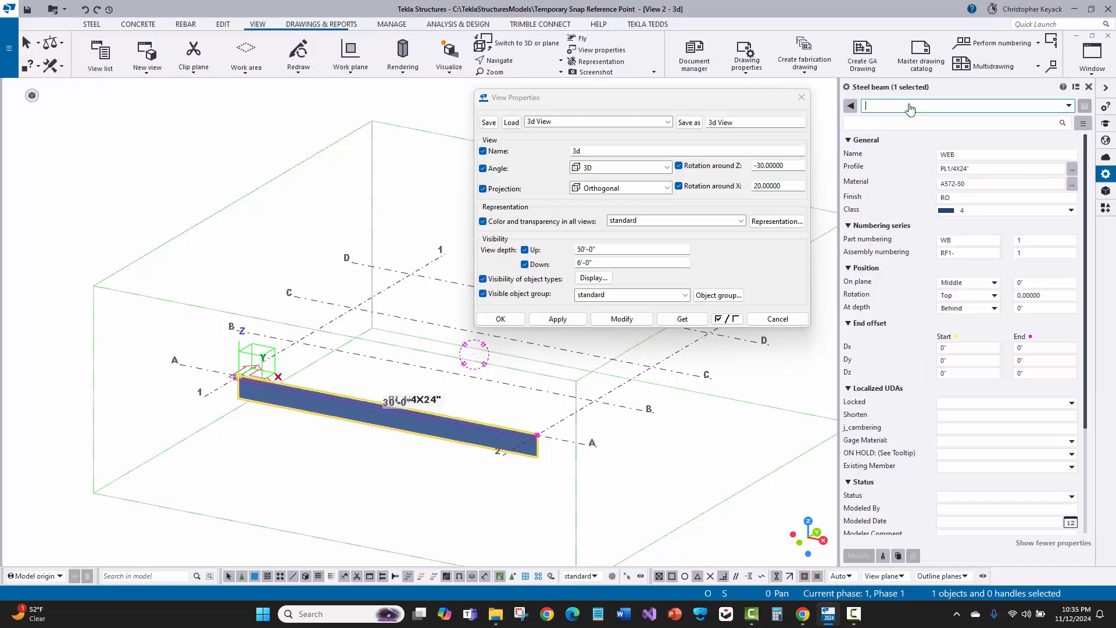
pyautogui.click(597, 122)
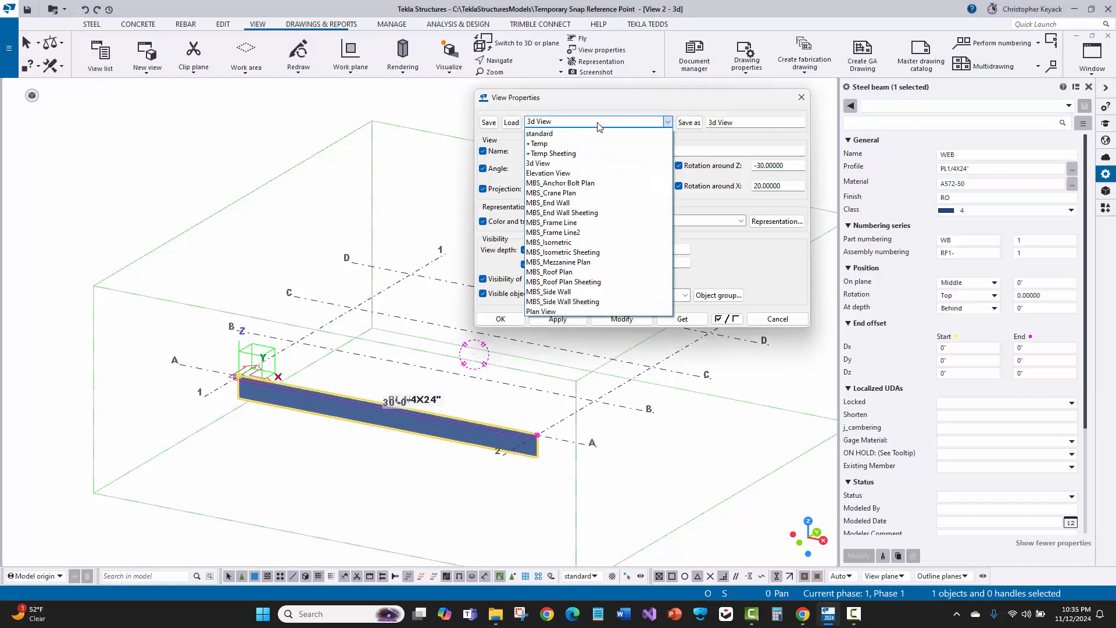
pyautogui.click(598, 124)
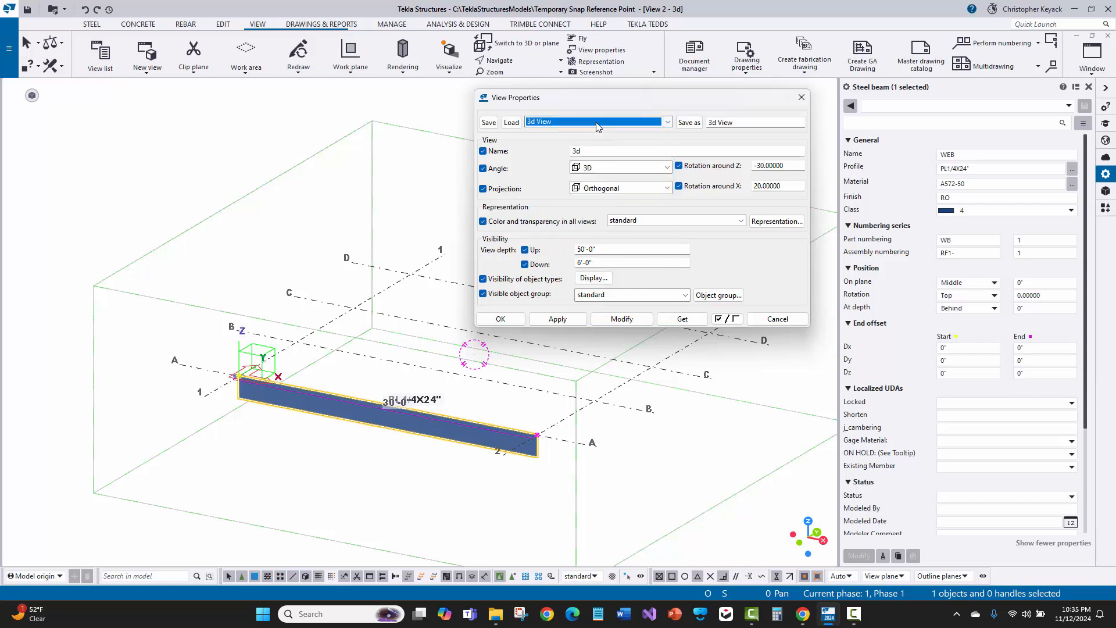
pyautogui.click(598, 122)
pyautogui.click(548, 201)
pyautogui.click(514, 124)
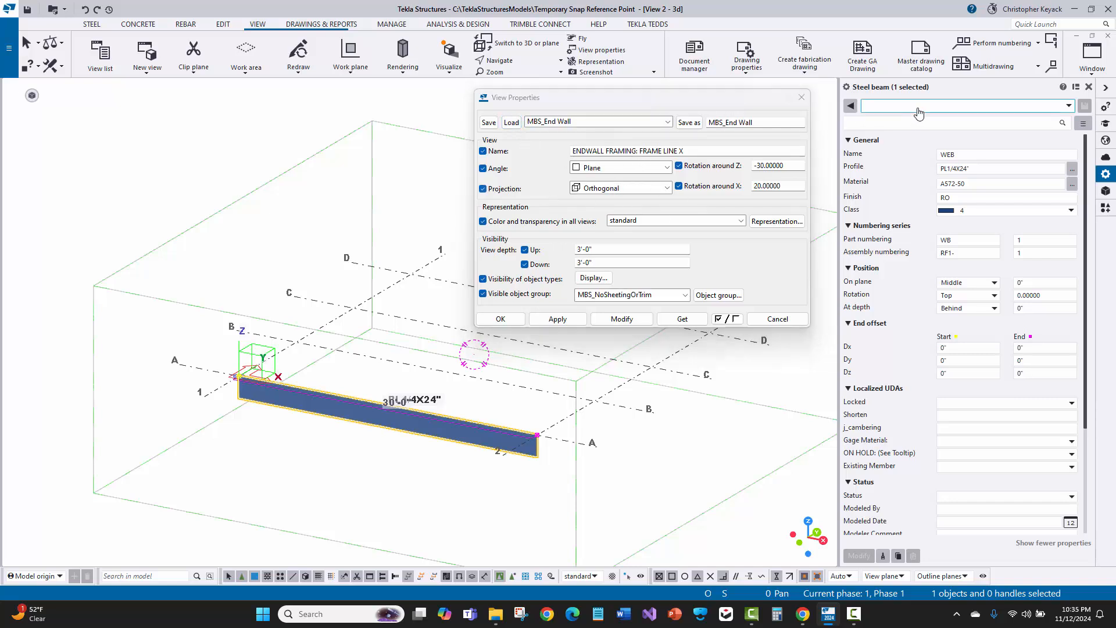
# Load the End Plate saved settings into the selected beam's properties
pyautogui.click(872, 106)
pyautogui.click(899, 208)
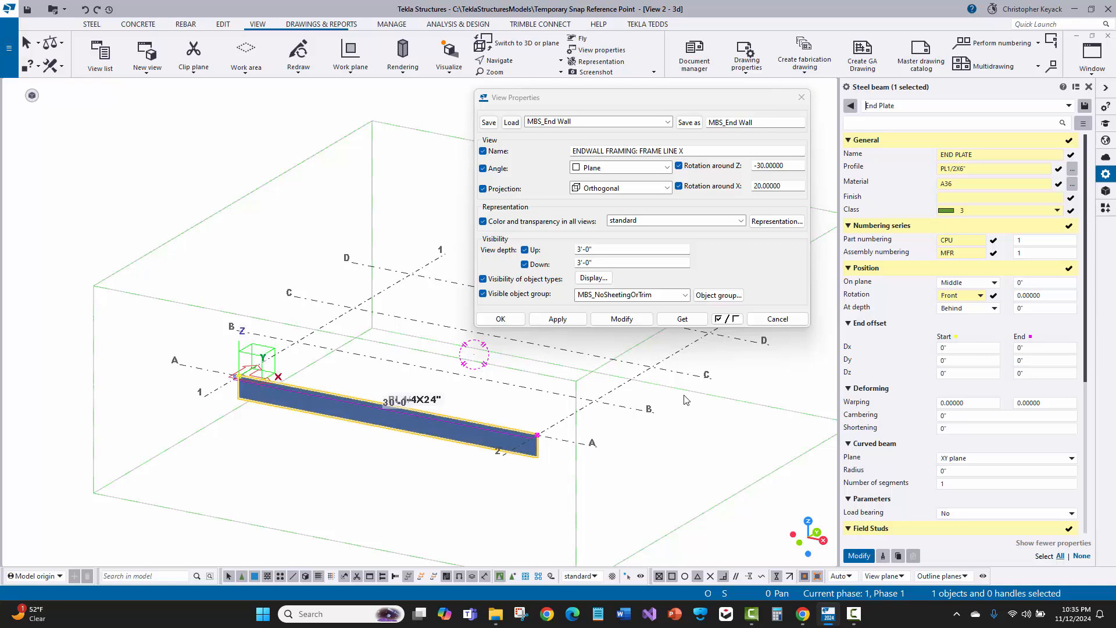
pyautogui.click(906, 113)
pyautogui.moveTo(562, 97); pyautogui.dragTo(572, 96)
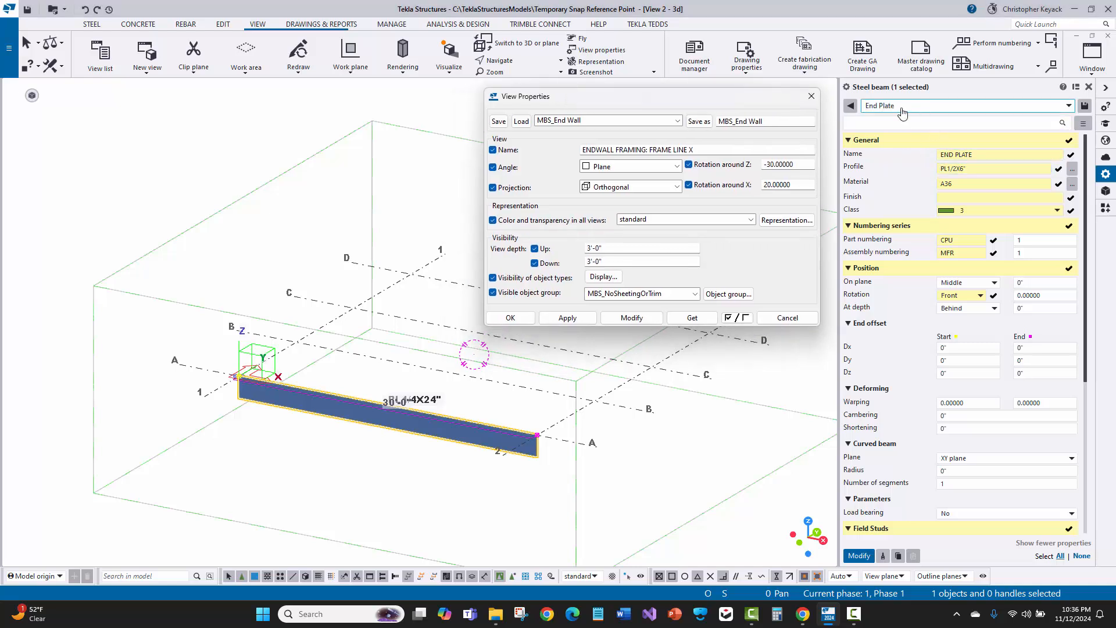
# Change the part name in the loaded properties to END PLATES
pyautogui.click(962, 155)
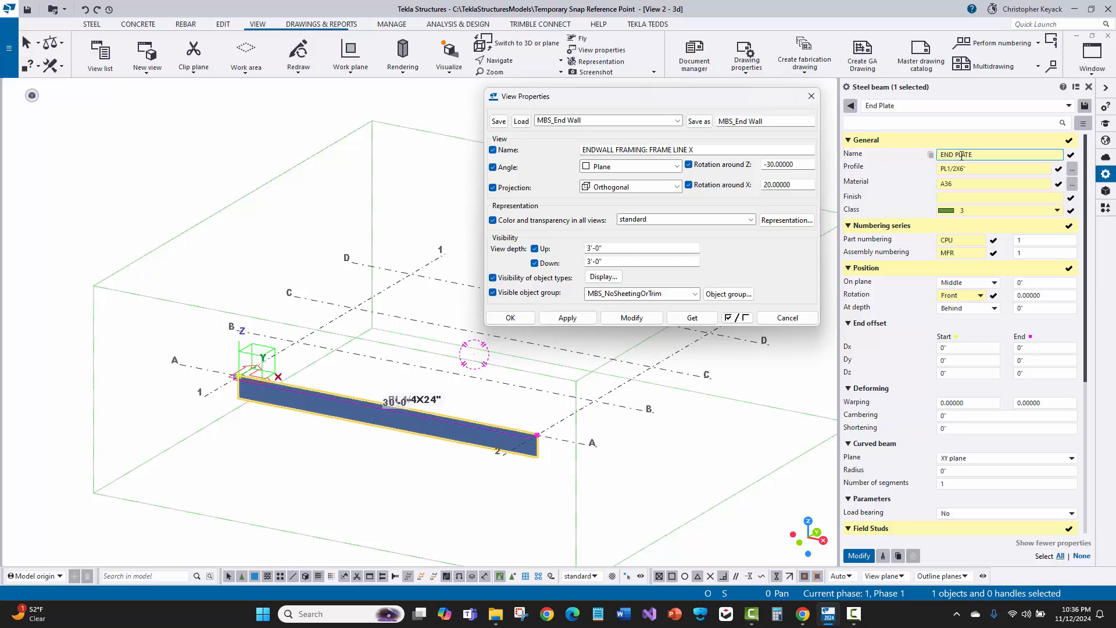
pyautogui.click(969, 168)
pyautogui.click(976, 155)
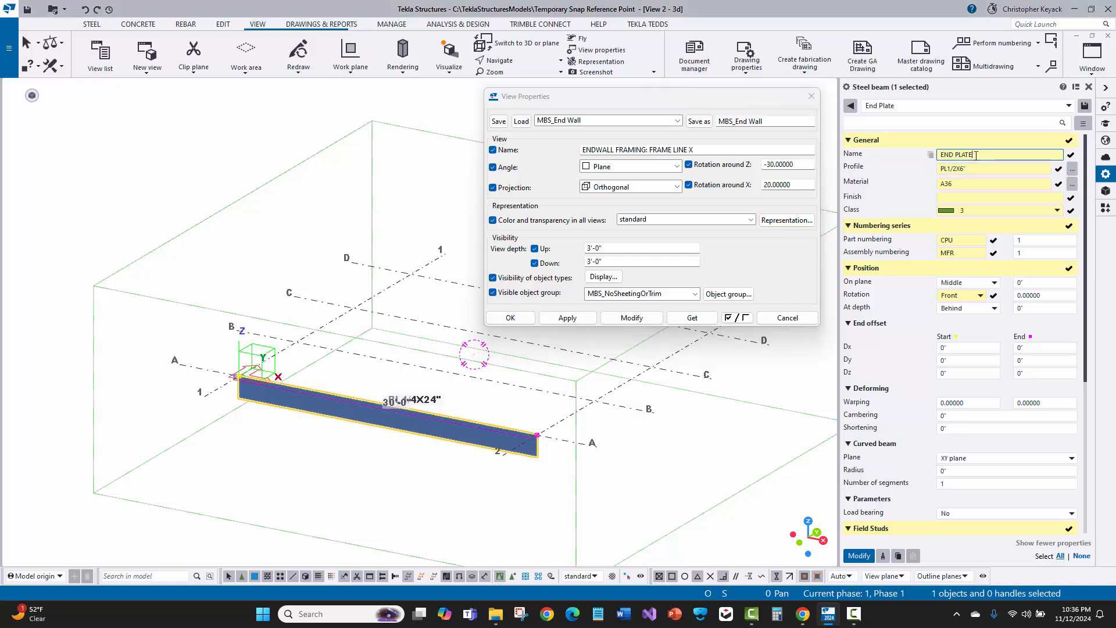
pyautogui.write('s')
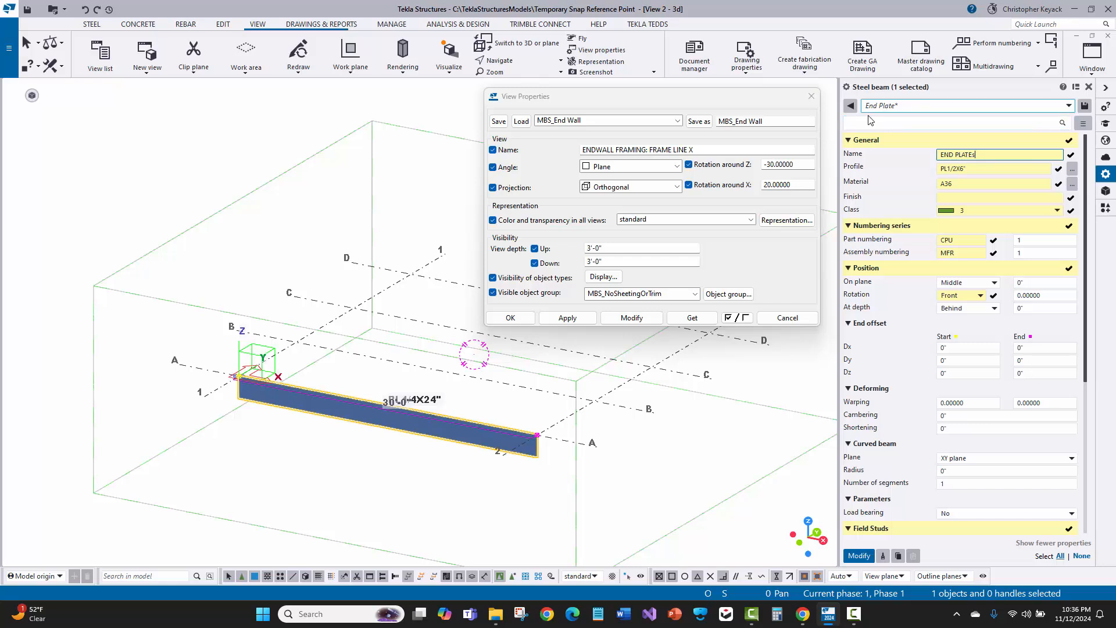
# Load the Brace saved settings into the beam's properties and collapse the End offset section
pyautogui.click(929, 106)
pyautogui.click(920, 157)
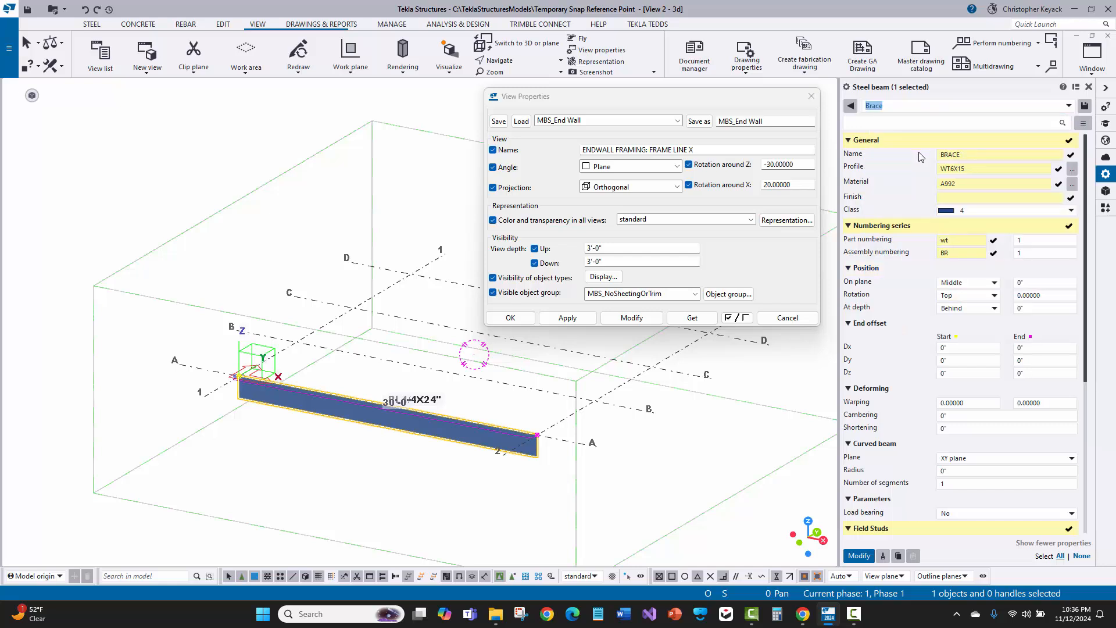
pyautogui.click(1082, 123)
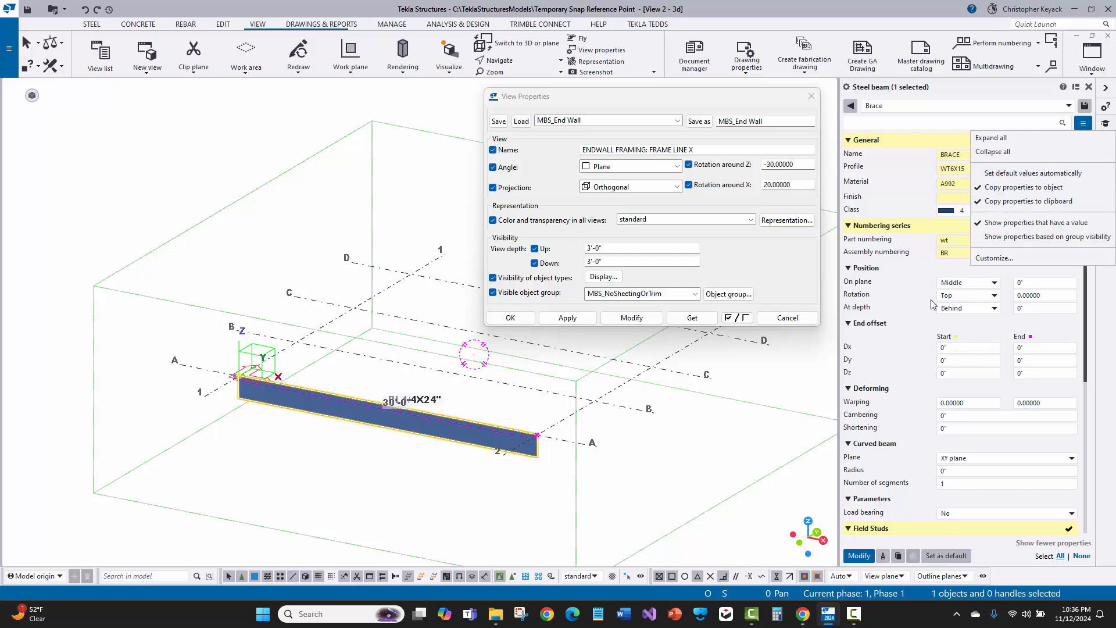
pyautogui.click(910, 330)
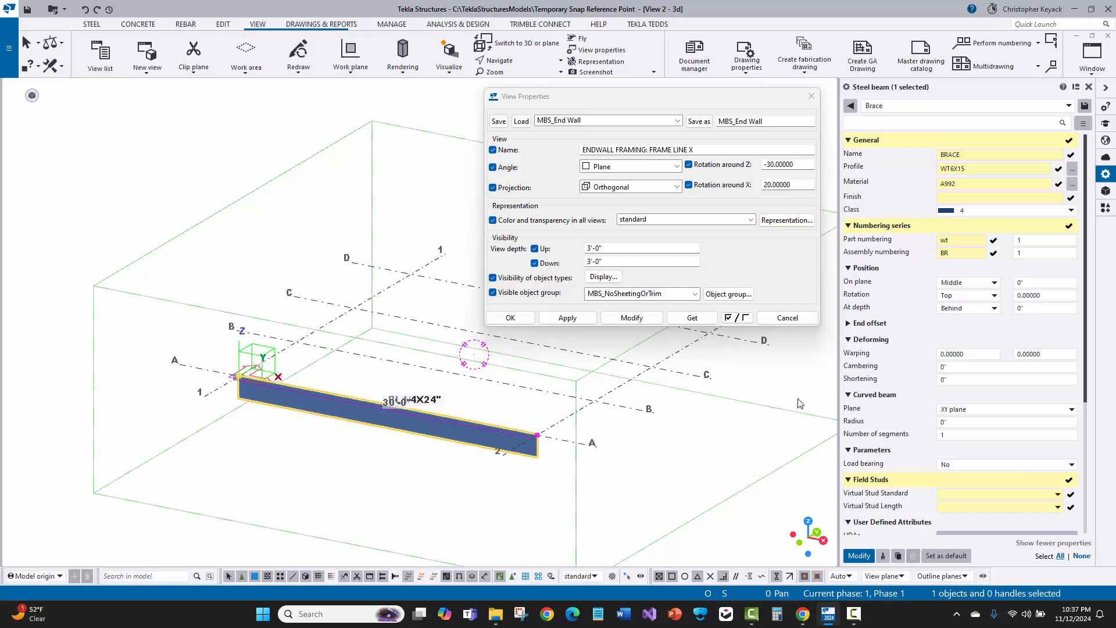
# Deselect the beam, search the Applications & components catalog for 146, and open Shear plate simple (146)
pyautogui.click(640, 104)
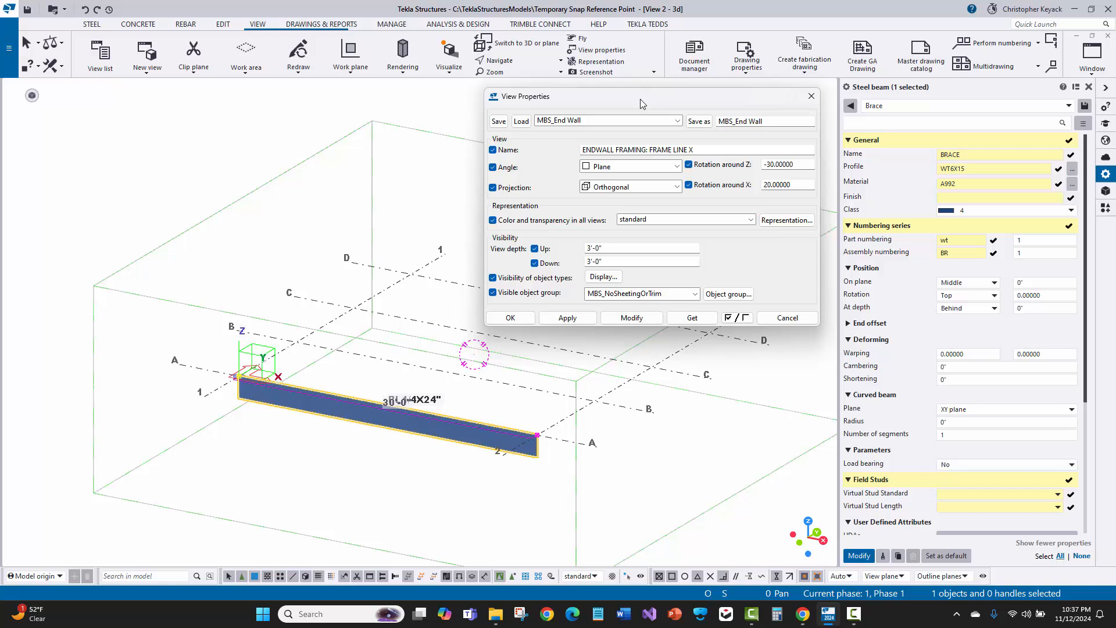
pyautogui.moveTo(640, 103); pyautogui.dragTo(647, 103)
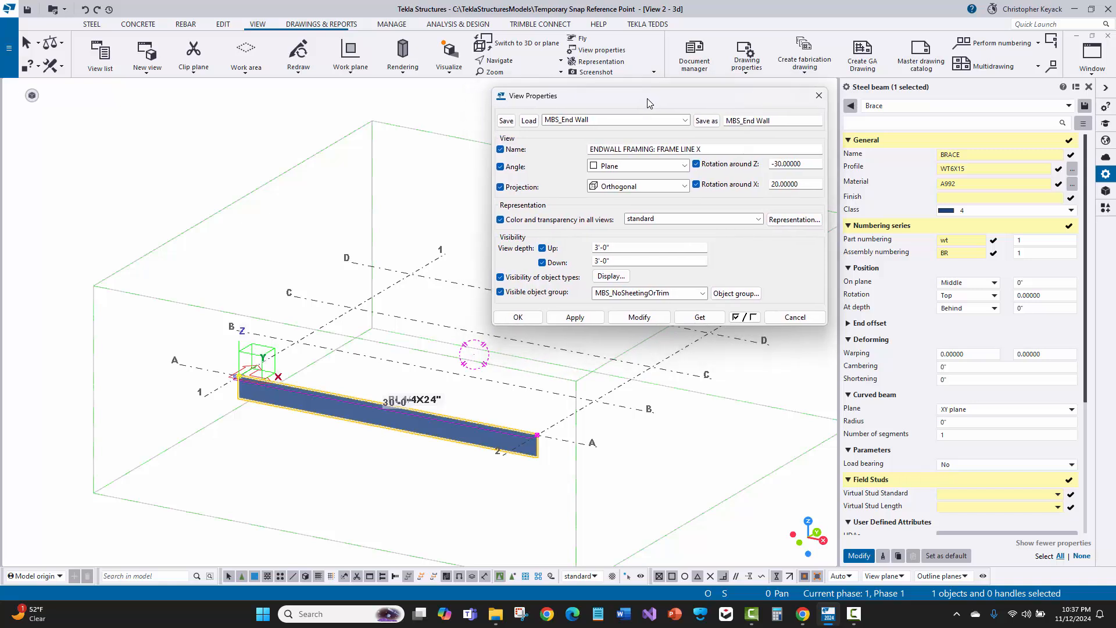
pyautogui.click(741, 412)
pyautogui.click(1105, 207)
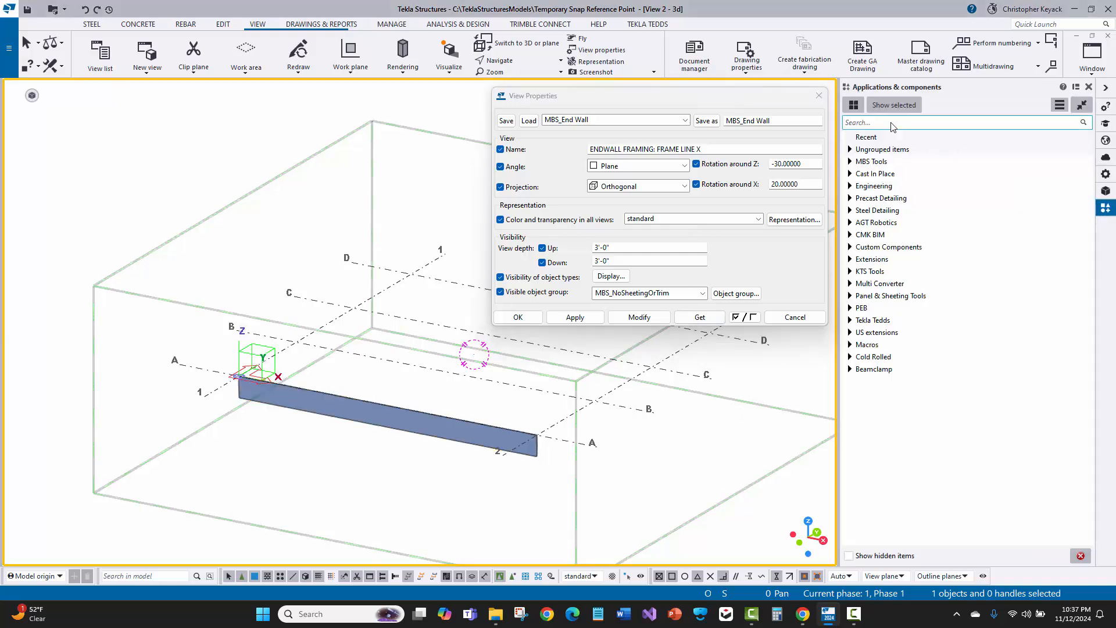
pyautogui.click(890, 122)
pyautogui.write('146')
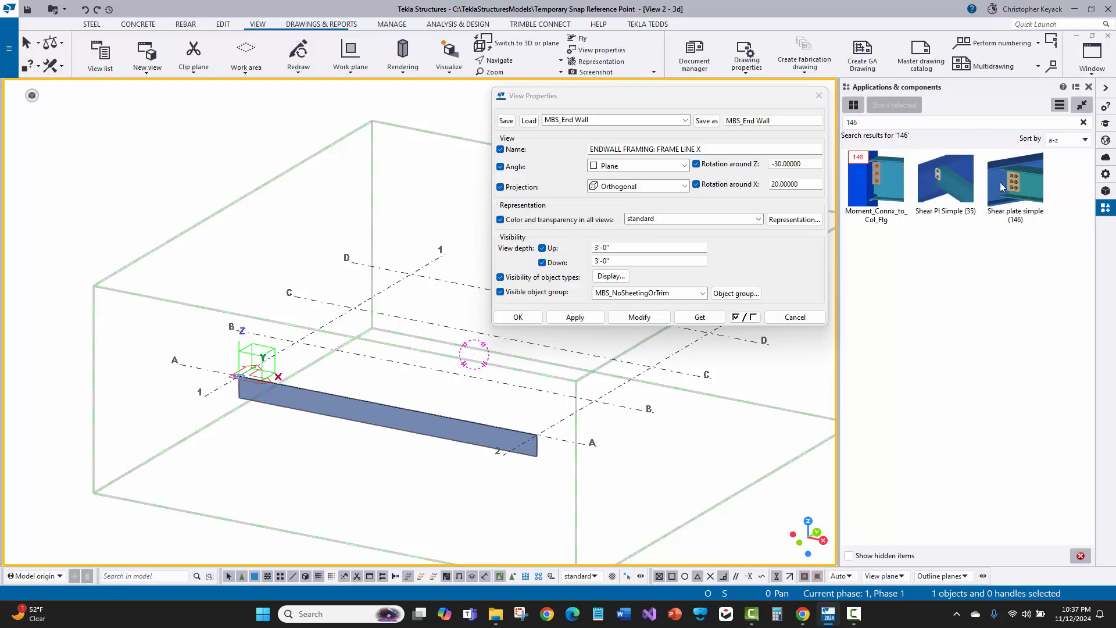
pyautogui.click(1000, 182)
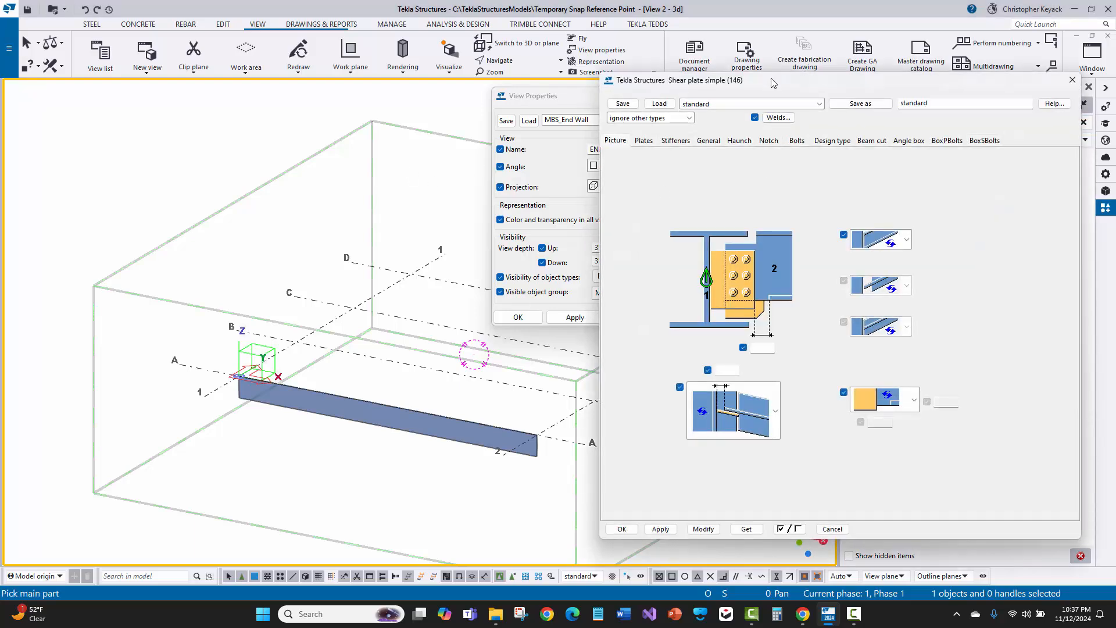
# Review the Plates tab of the Shear plate simple (146) dialog and close it
pyautogui.moveTo(773, 83); pyautogui.dragTo(236, 104)
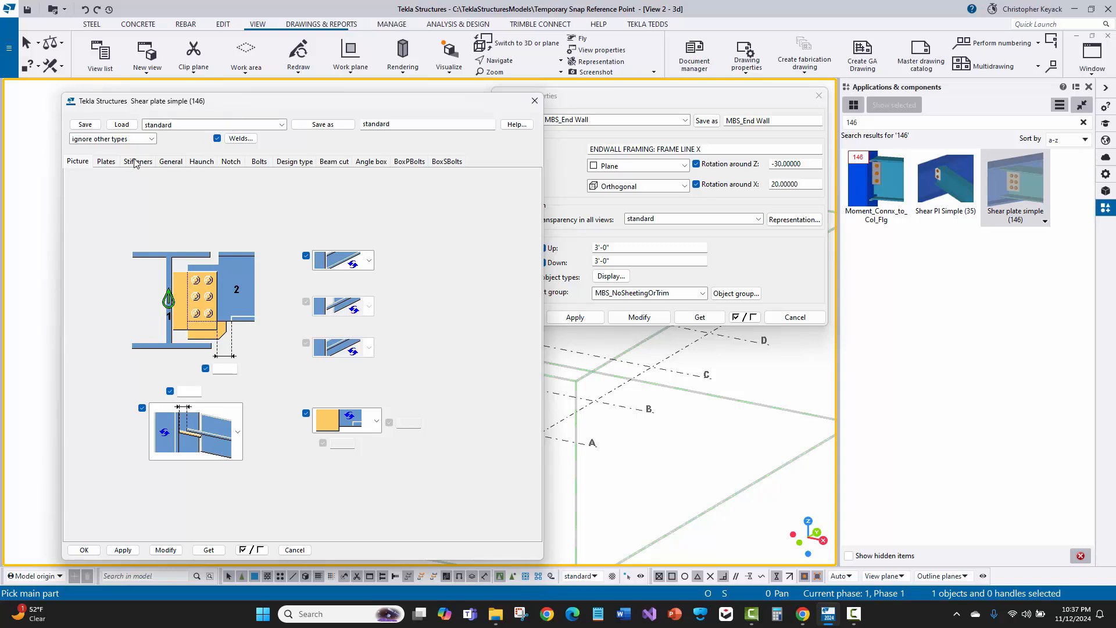
pyautogui.click(107, 162)
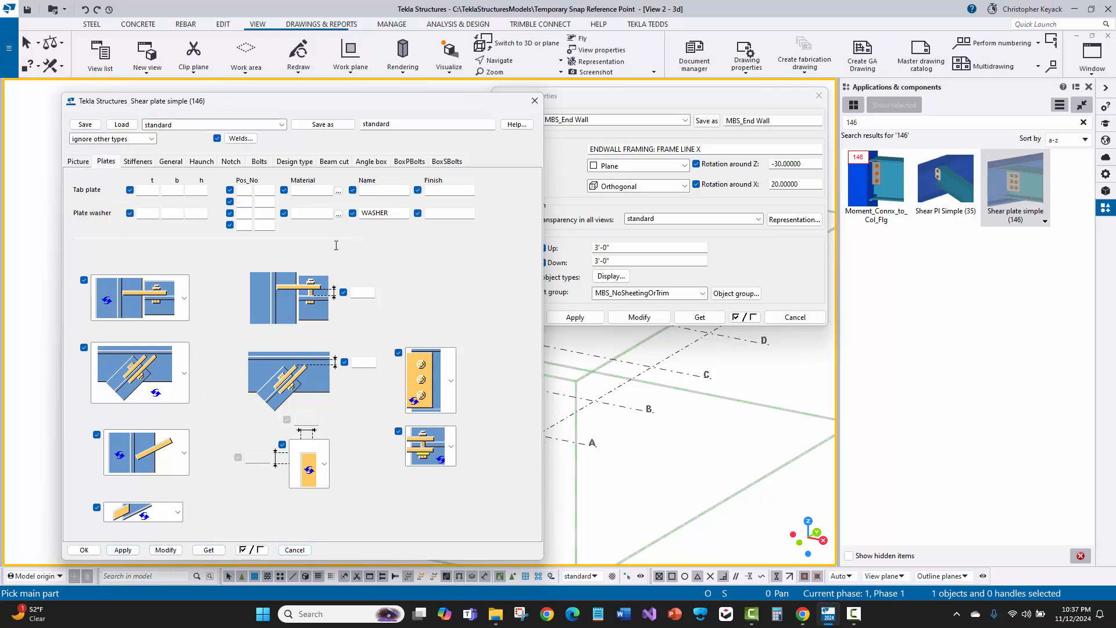
pyautogui.click(534, 104)
# Clear the component catalog search and cancel the View Properties dialog
pyautogui.rightClick(387, 145)
pyautogui.click(392, 158)
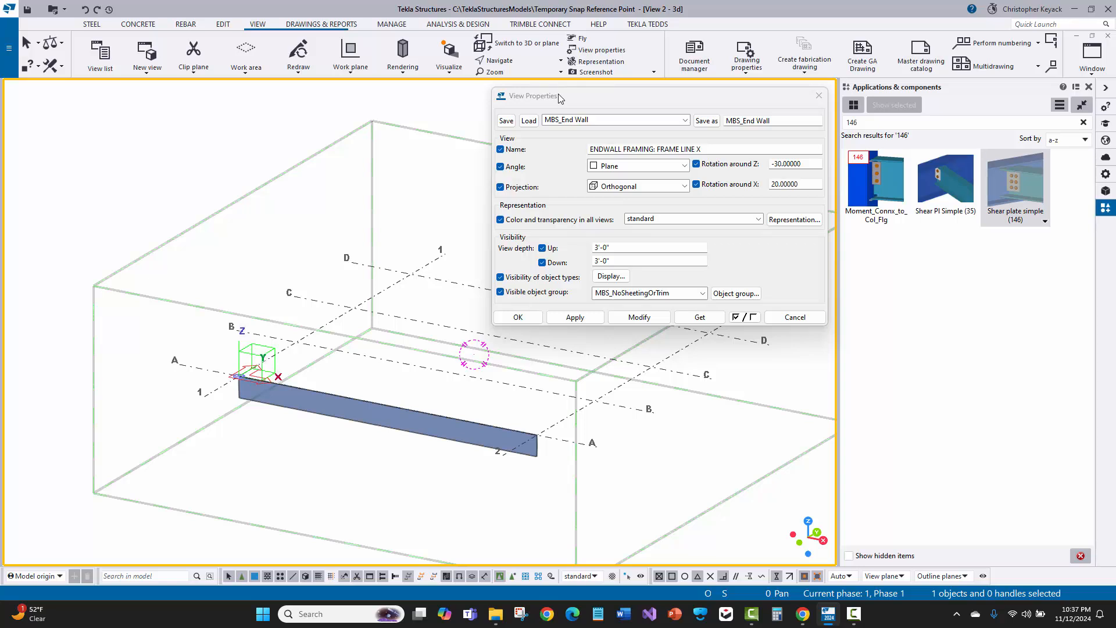
pyautogui.click(1083, 122)
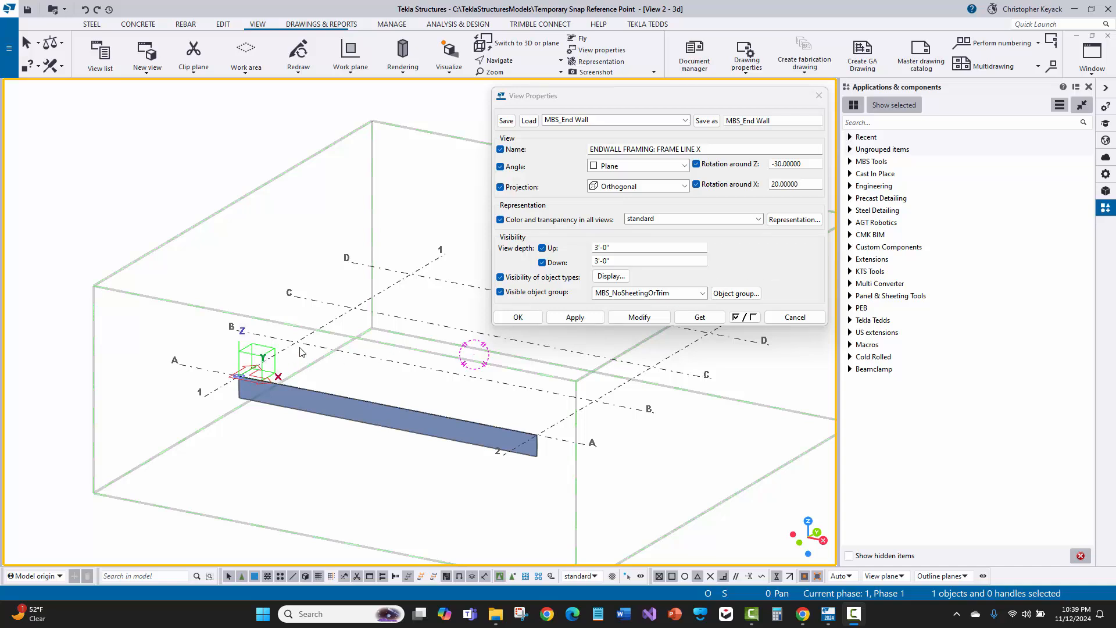
pyautogui.click(795, 317)
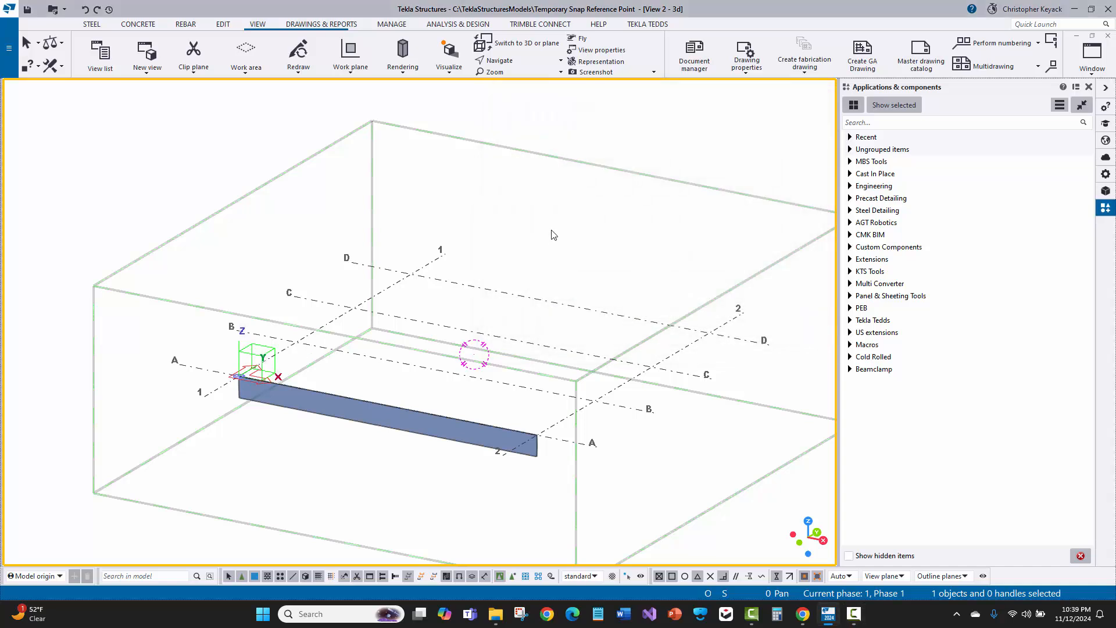
# Open the 3d view's properties and load the Elevation View saved settings into the dialog
pyautogui.doubleClick(570, 193)
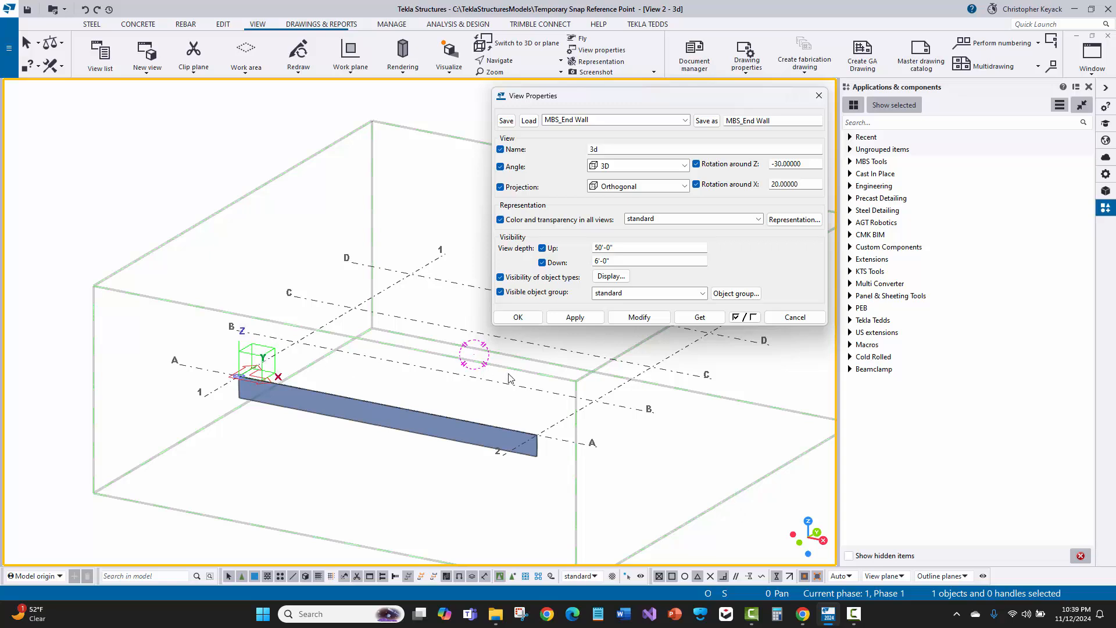
pyautogui.click(593, 120)
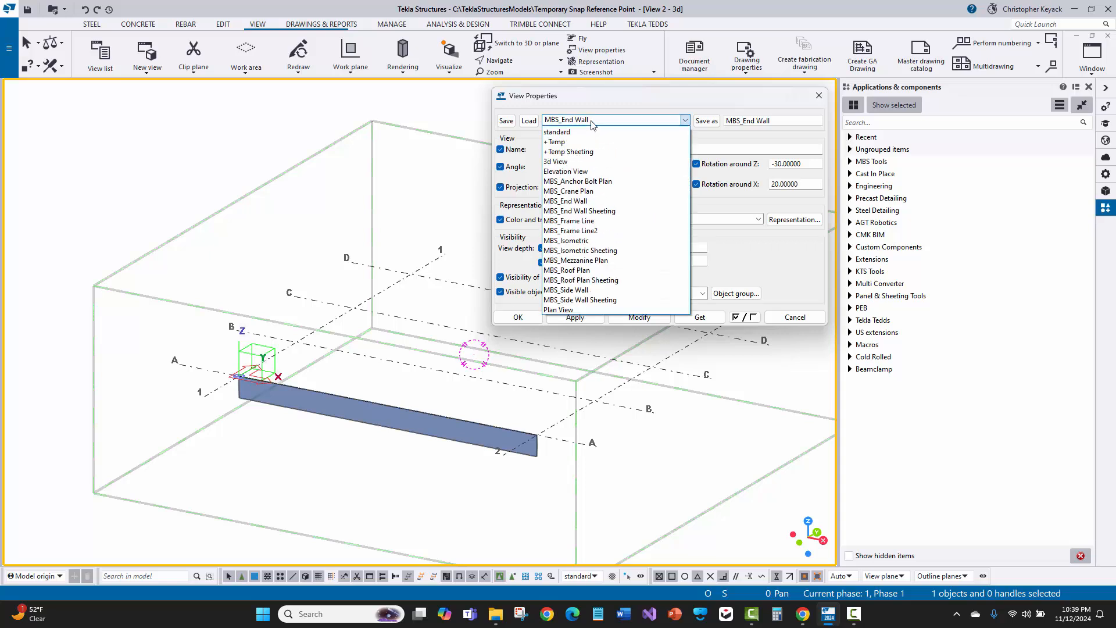
pyautogui.click(573, 172)
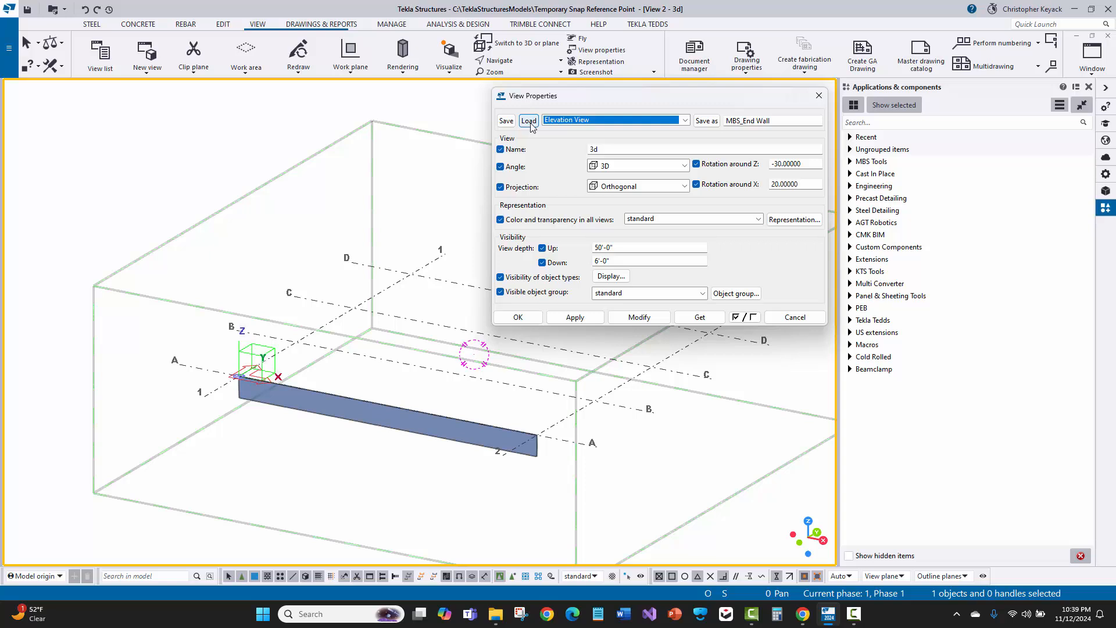
pyautogui.click(573, 126)
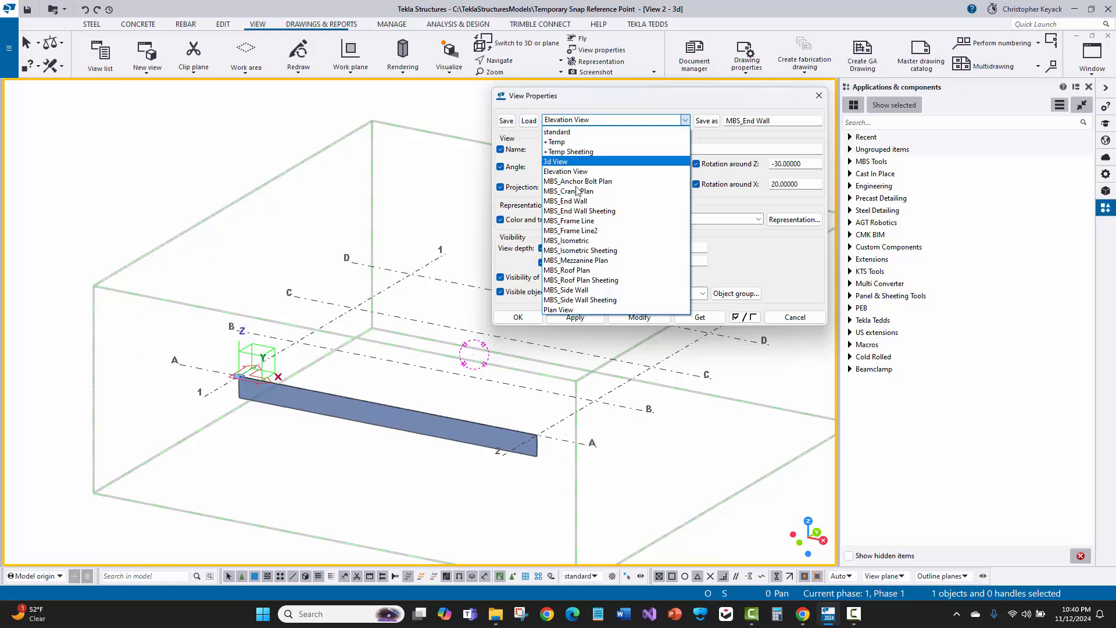
pyautogui.click(577, 171)
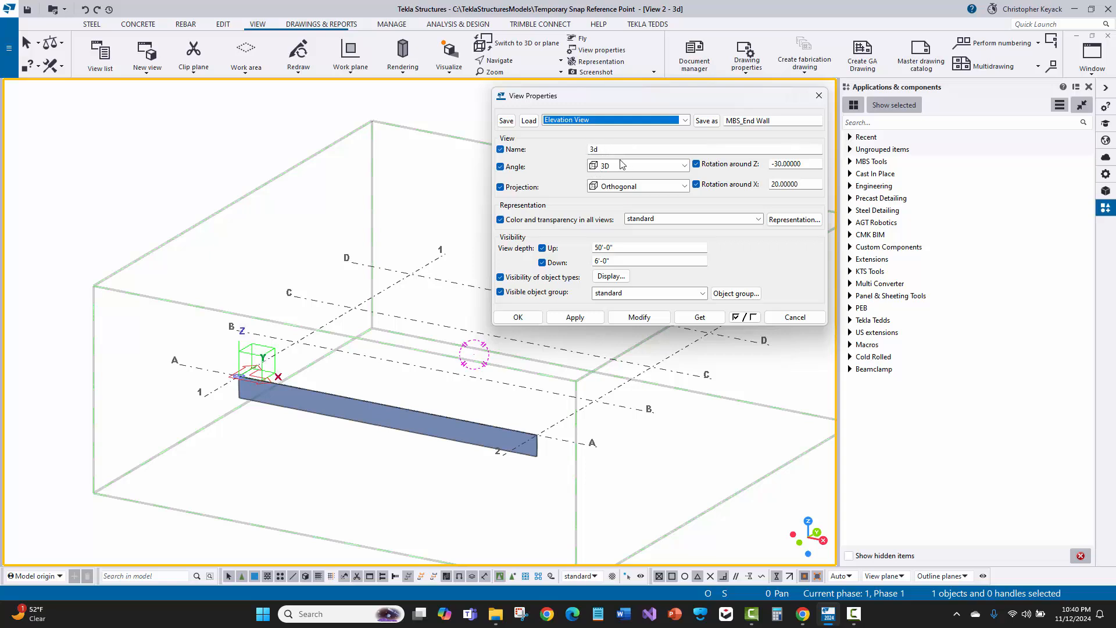
pyautogui.click(556, 122)
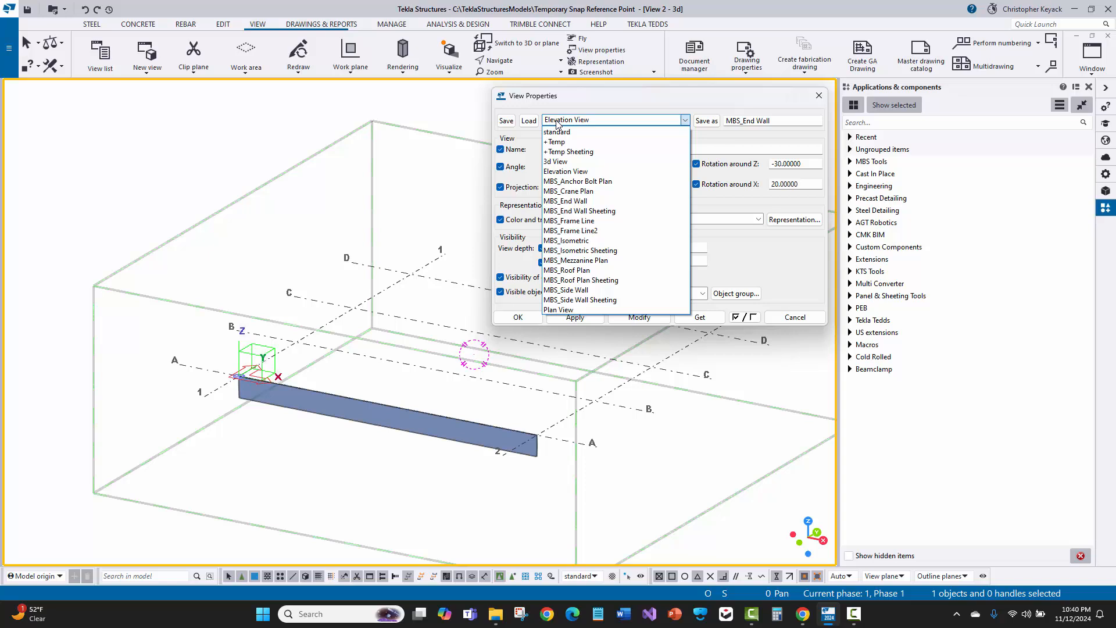
pyautogui.click(611, 170)
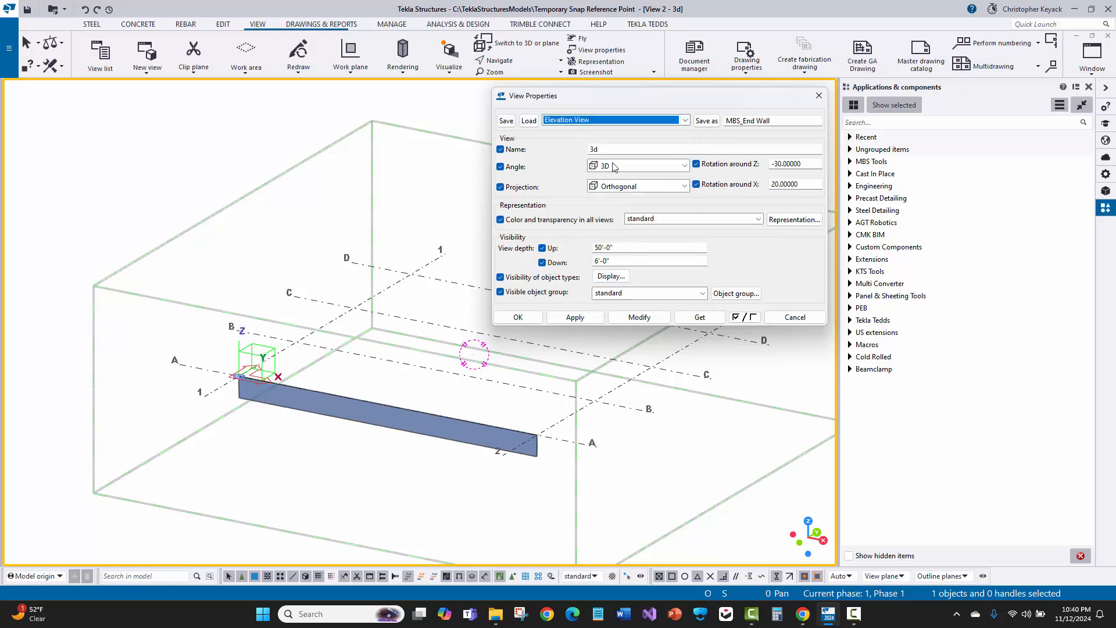
pyautogui.click(530, 121)
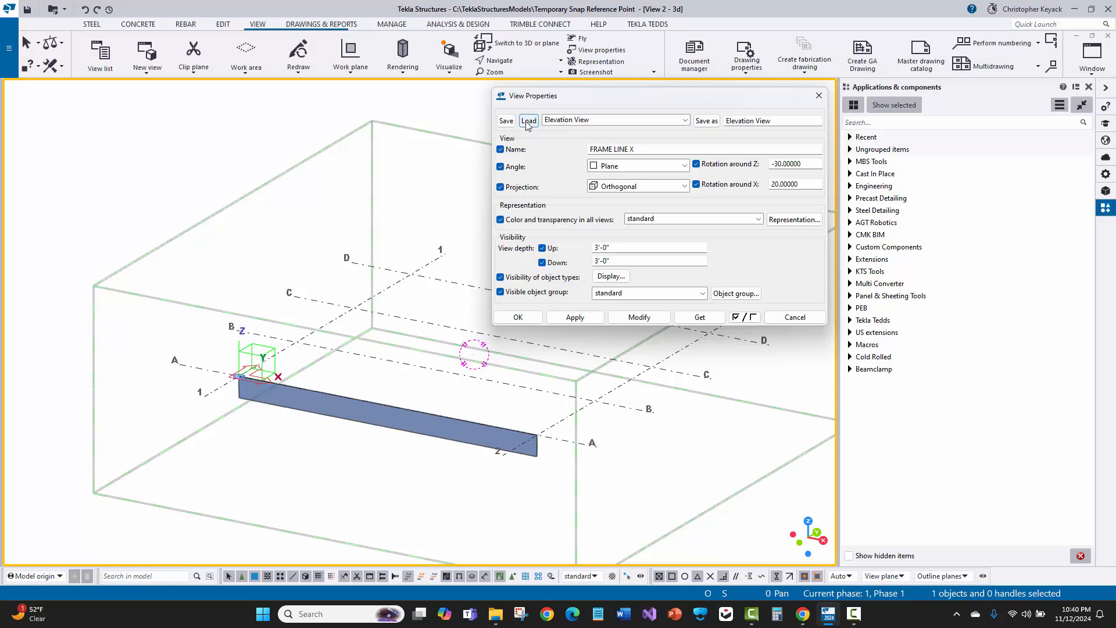
# Rename the view FRAME LINE B, apply the settings and modify the current view to that elevation
pyautogui.click(570, 120)
pyautogui.click(569, 120)
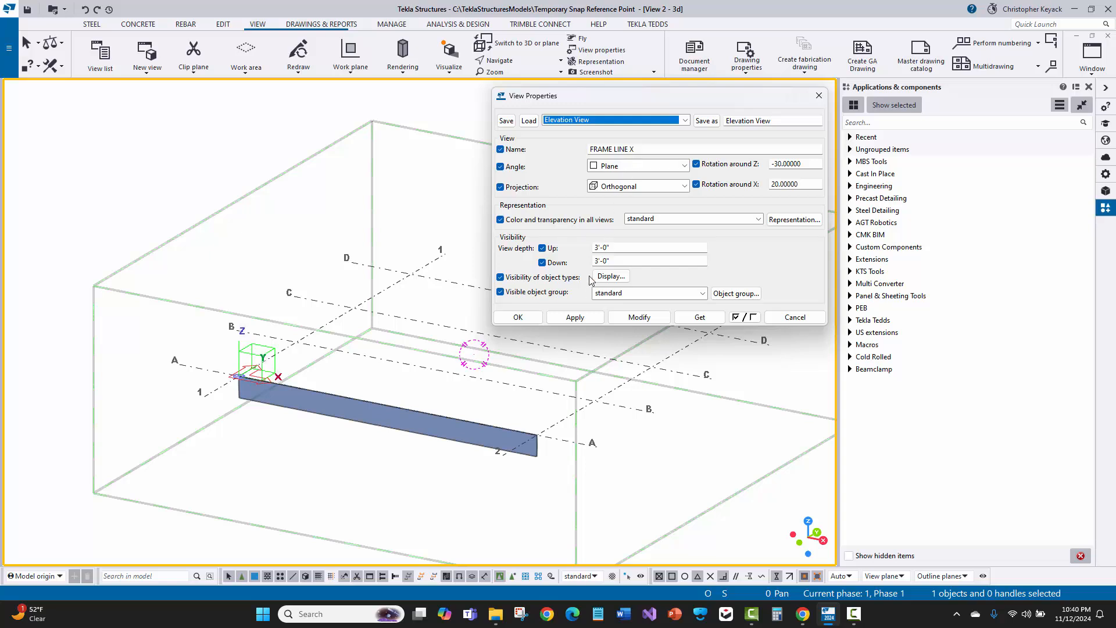
pyautogui.click(583, 318)
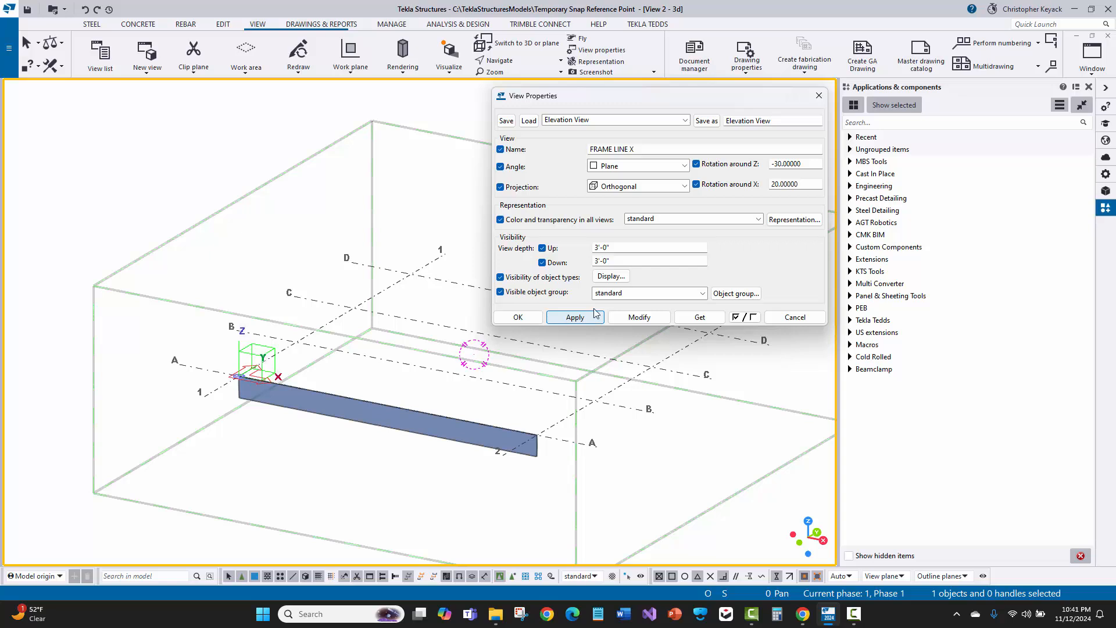
pyautogui.click(637, 150)
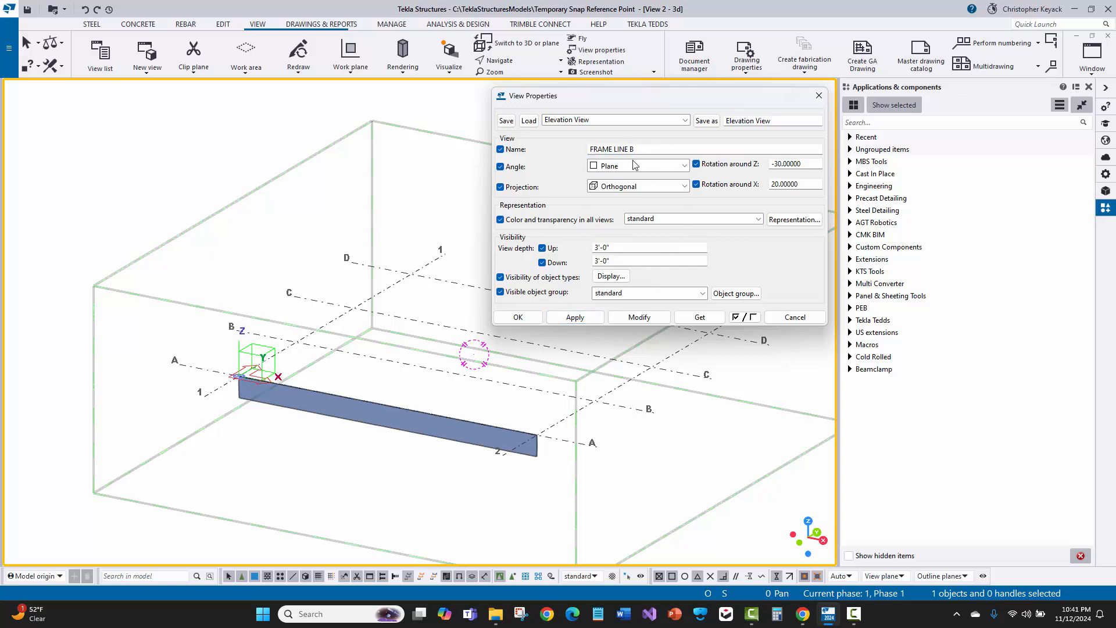
pyautogui.click(574, 318)
pyautogui.click(640, 317)
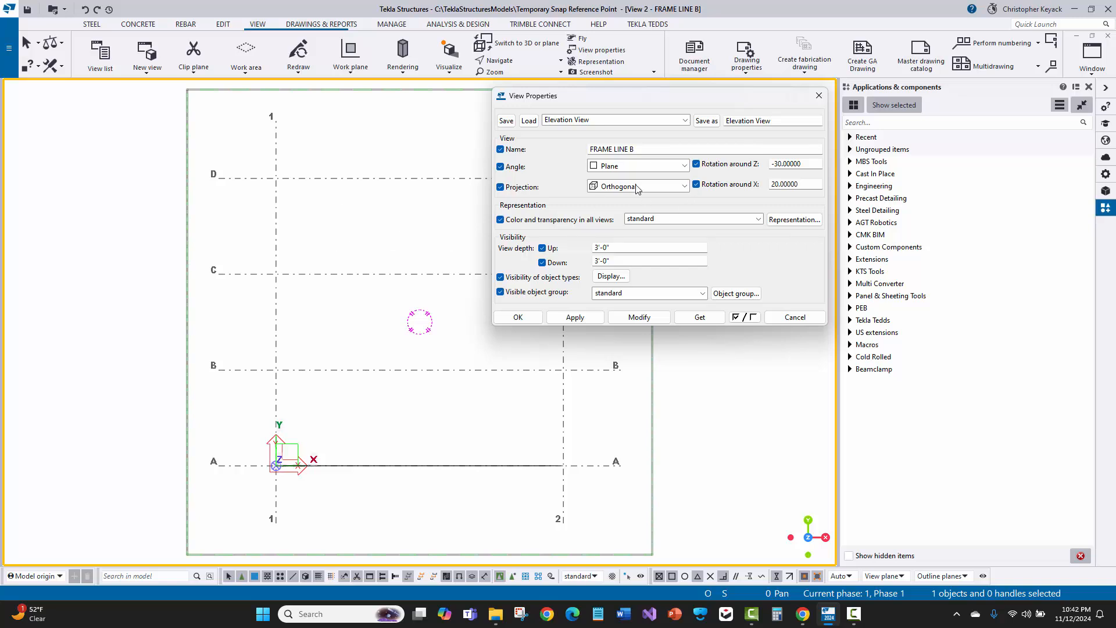
# Review the named and visible views list, then reapply the Elevation View settings as defaults for new views
pyautogui.click(100, 54)
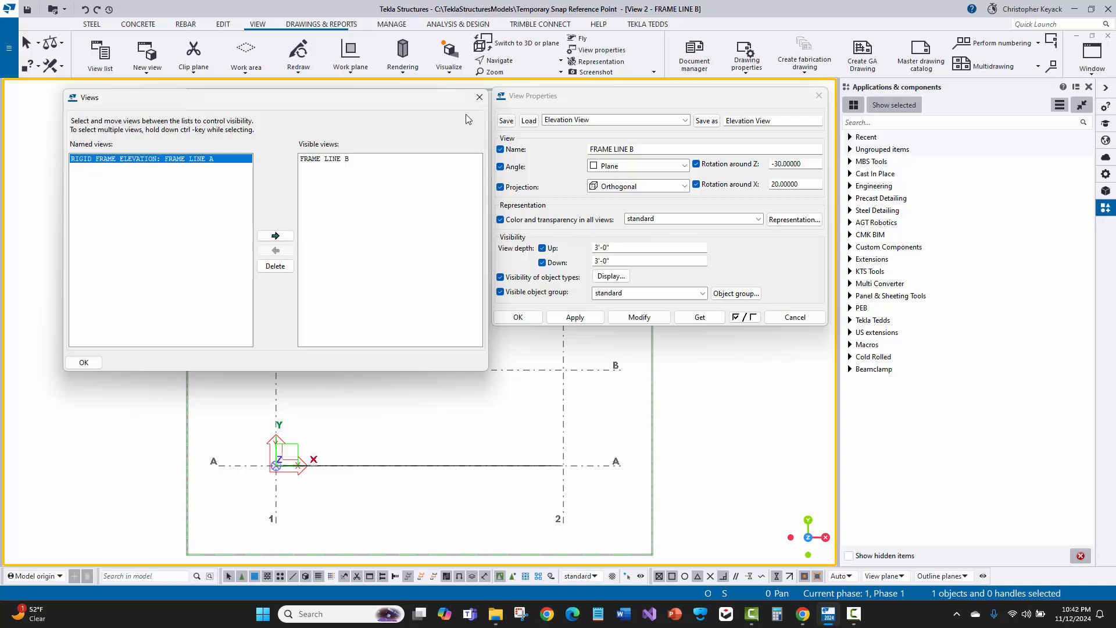
pyautogui.click(478, 100)
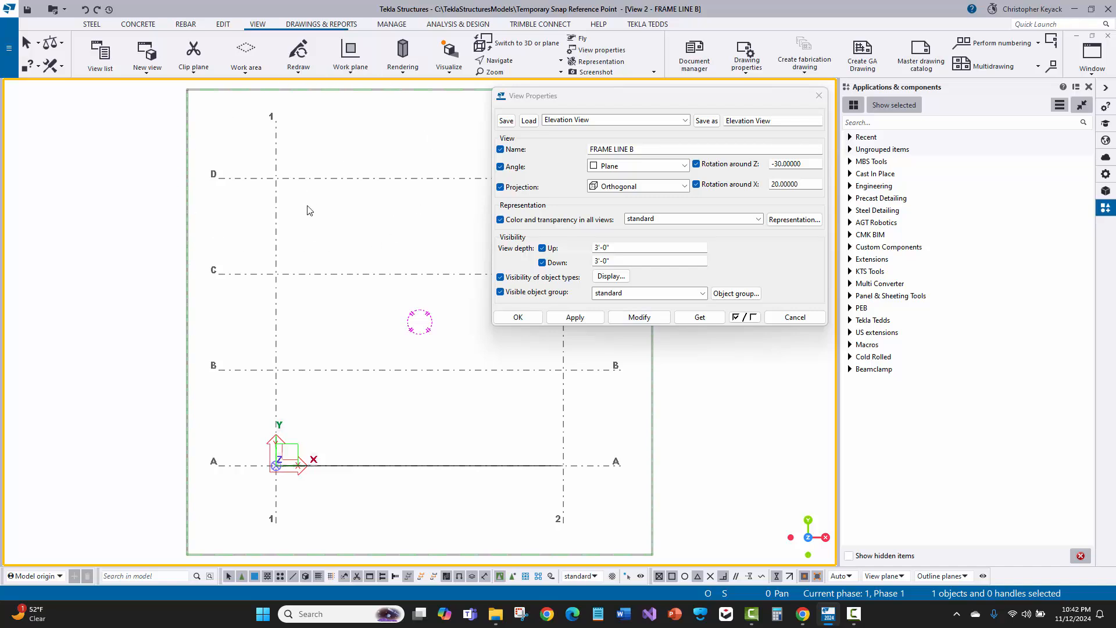
pyautogui.click(579, 121)
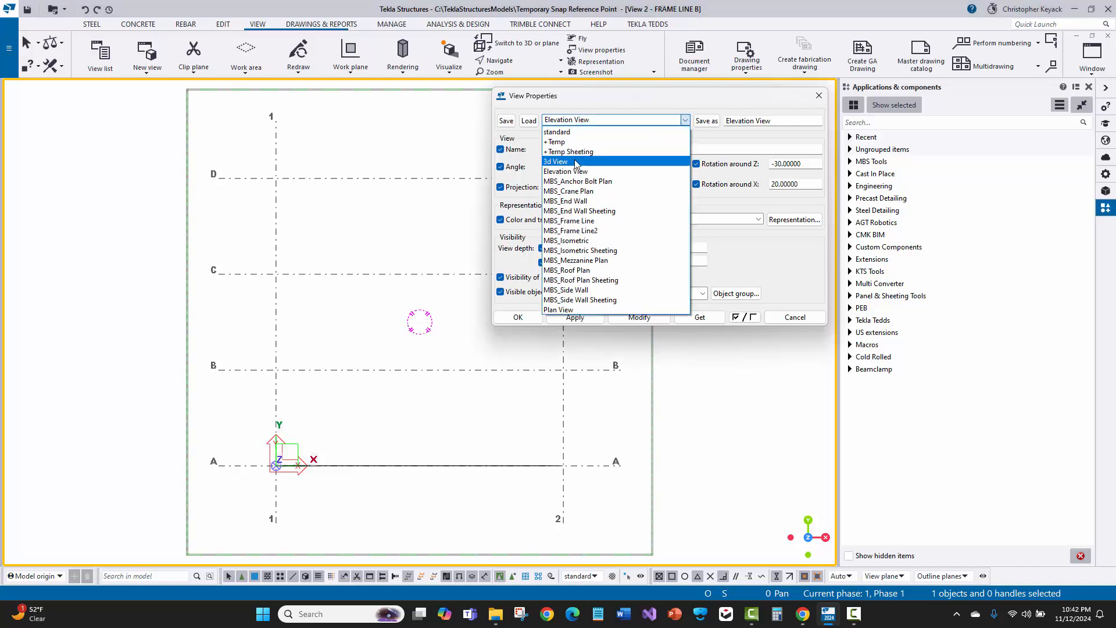
pyautogui.click(578, 119)
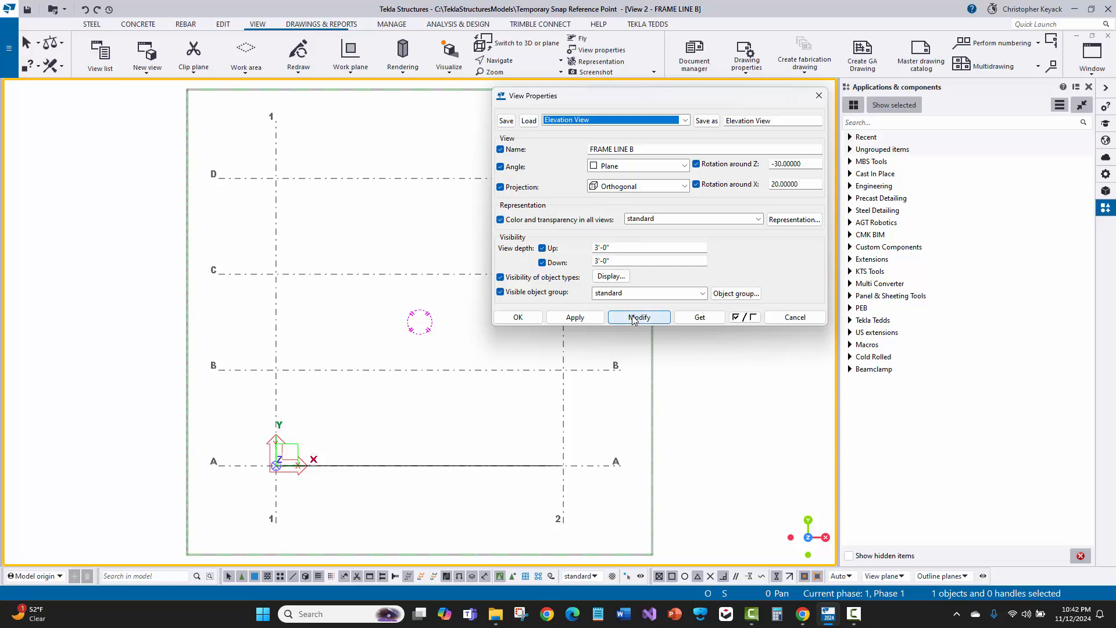
pyautogui.click(575, 316)
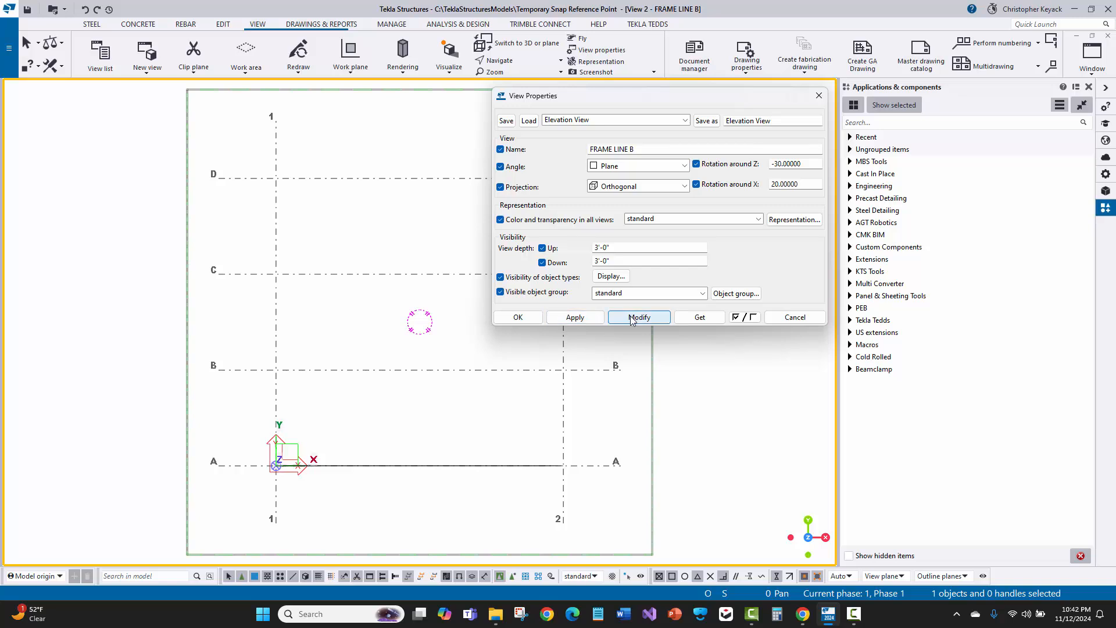
pyautogui.click(575, 318)
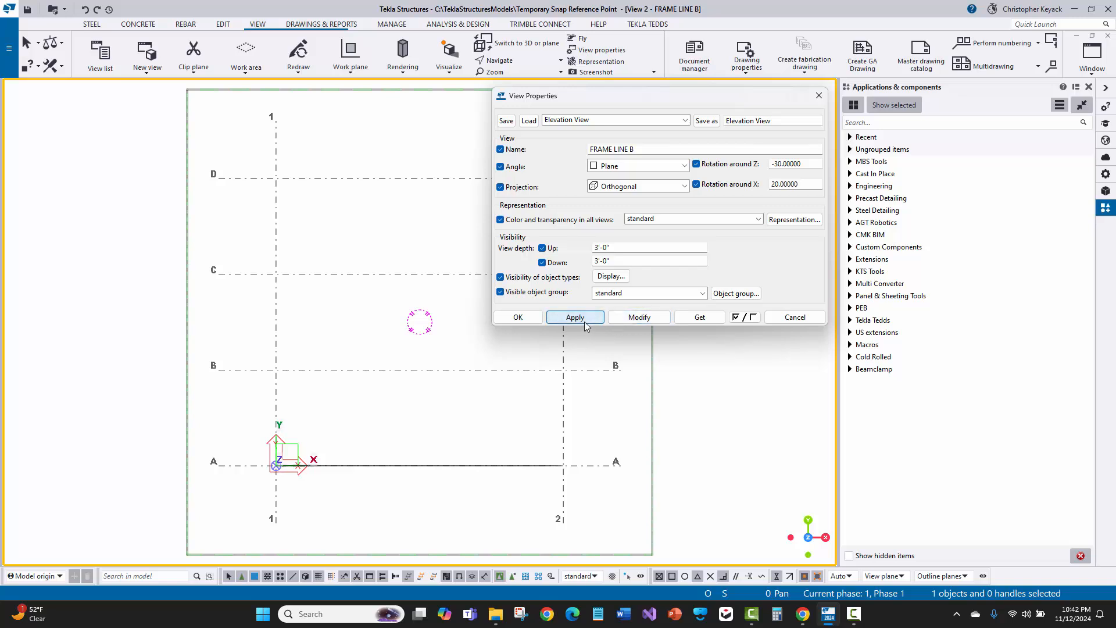
# Create a new view using two points picked along grid line B from grid 1 to grid 2
pyautogui.click(147, 55)
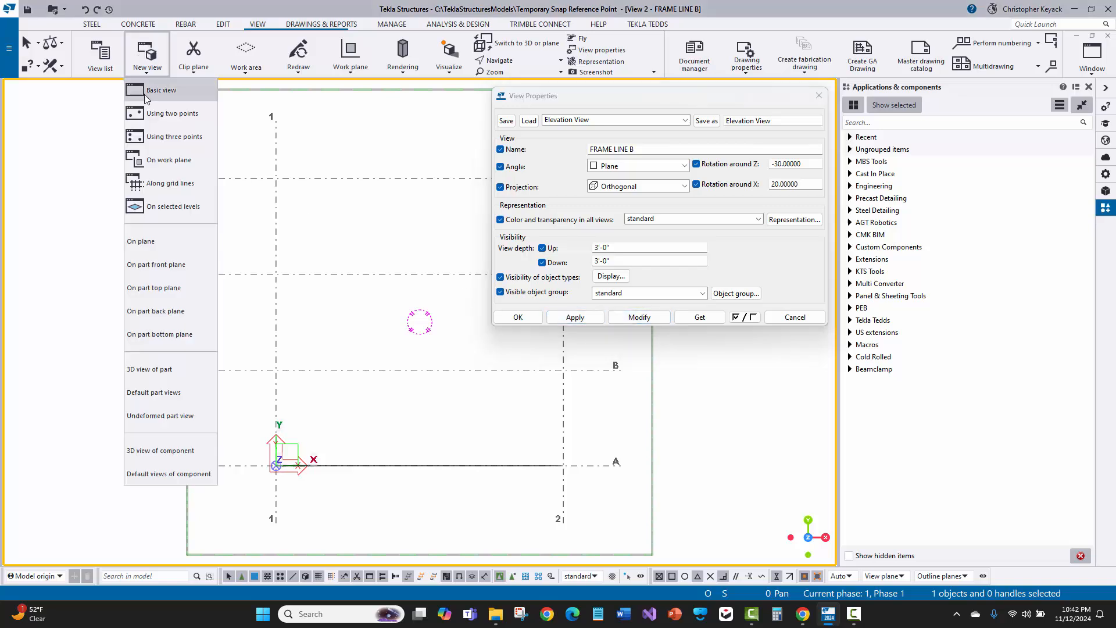
pyautogui.click(157, 116)
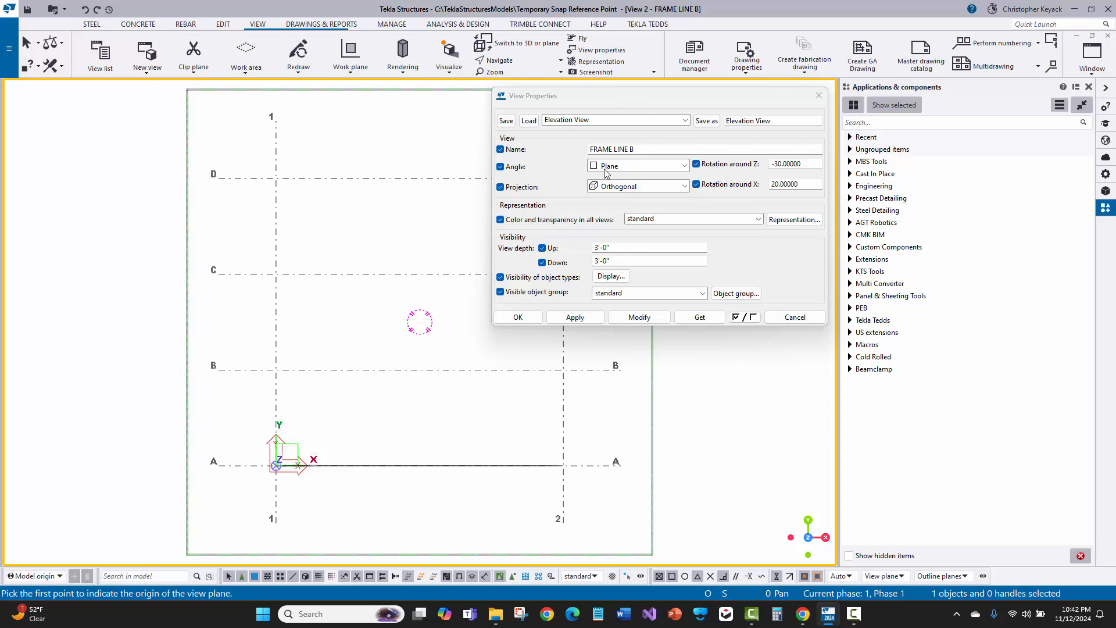
pyautogui.click(276, 369)
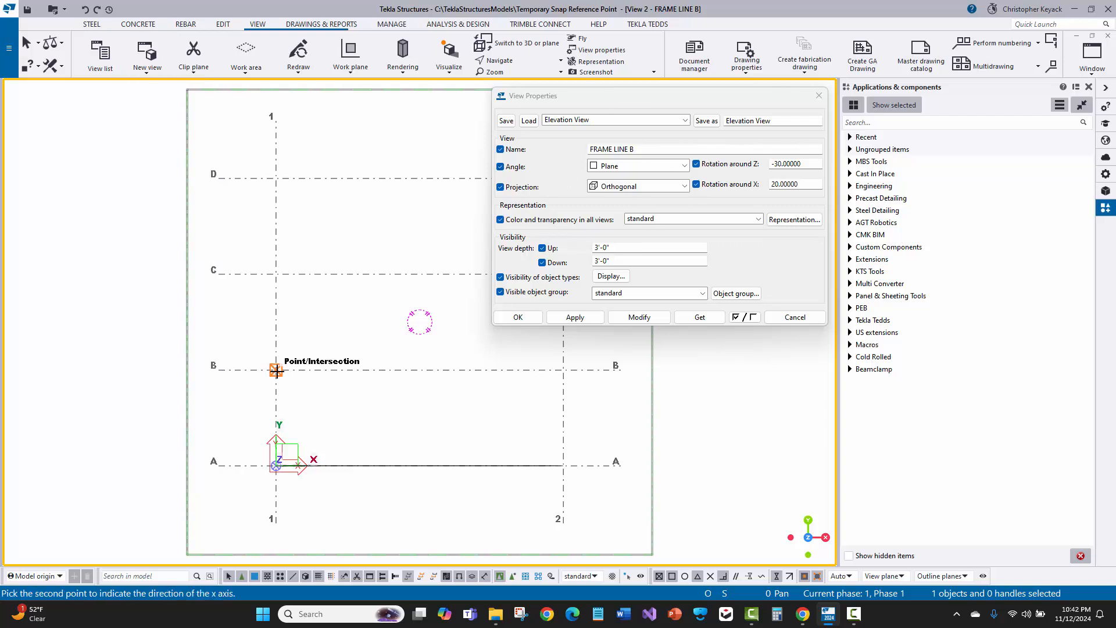
pyautogui.click(564, 369)
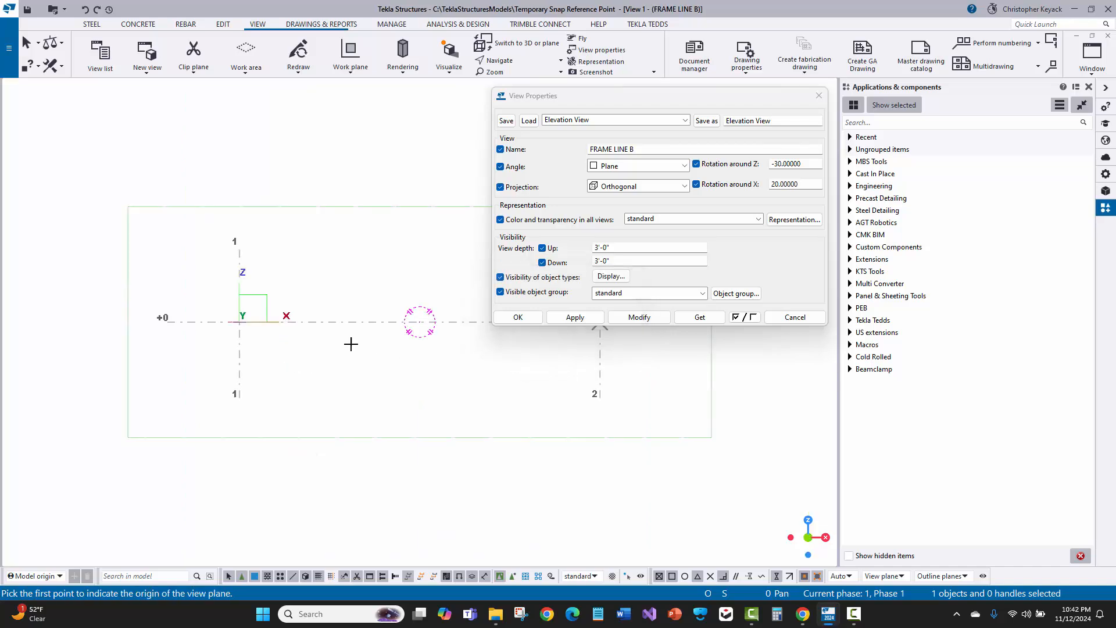
pyautogui.rightClick(305, 160)
pyautogui.click(326, 170)
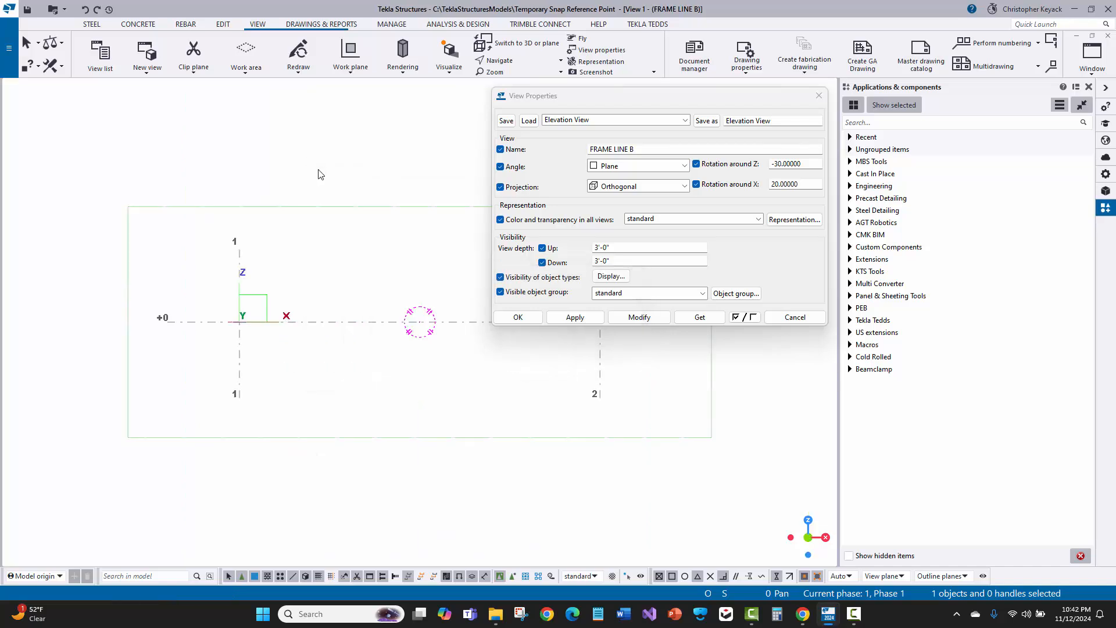
# Tile the two view windows side by side and move the View Properties dialog out of the way
pyautogui.click(1092, 36)
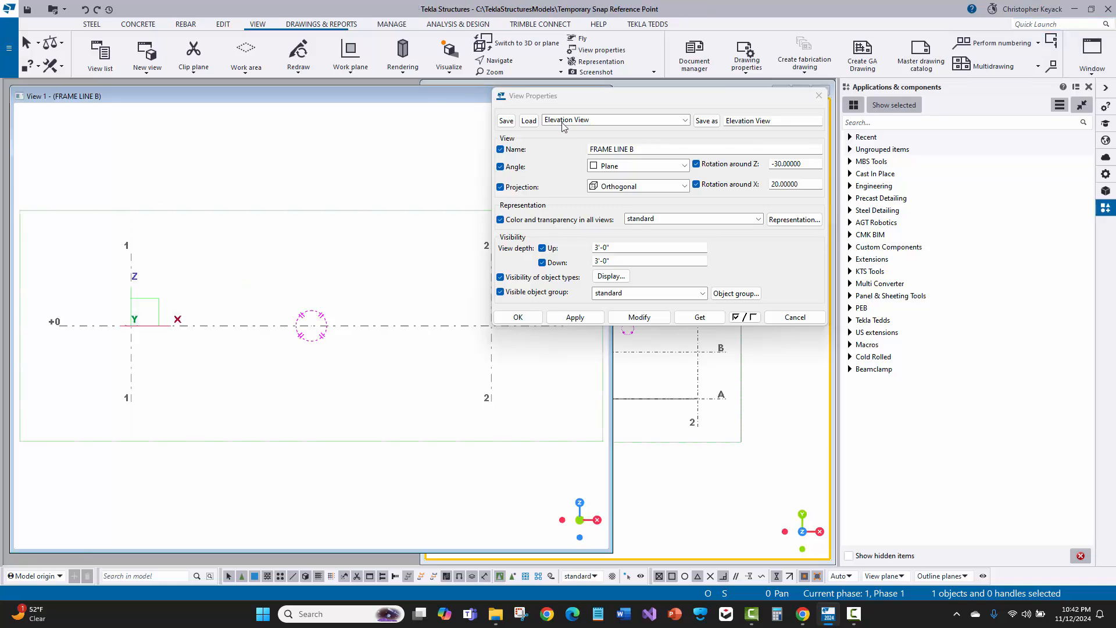
pyautogui.click(1091, 55)
pyautogui.click(1051, 112)
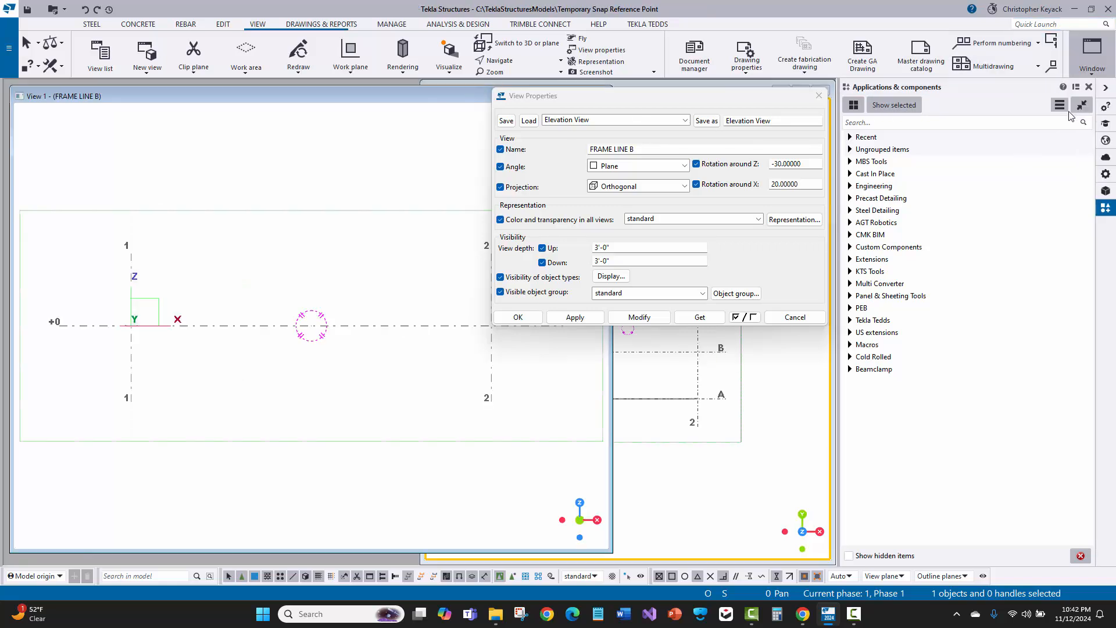
pyautogui.moveTo(566, 95); pyautogui.dragTo(578, 246)
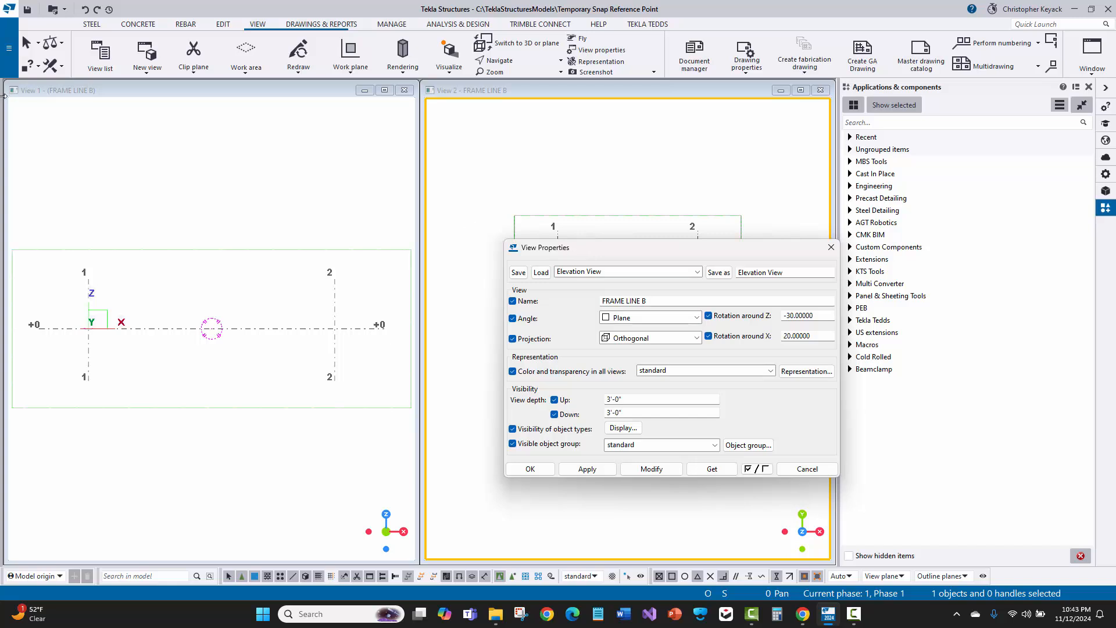
# Compare the two FRAME LINE B view windows by activating each one in turn
pyautogui.click(58, 91)
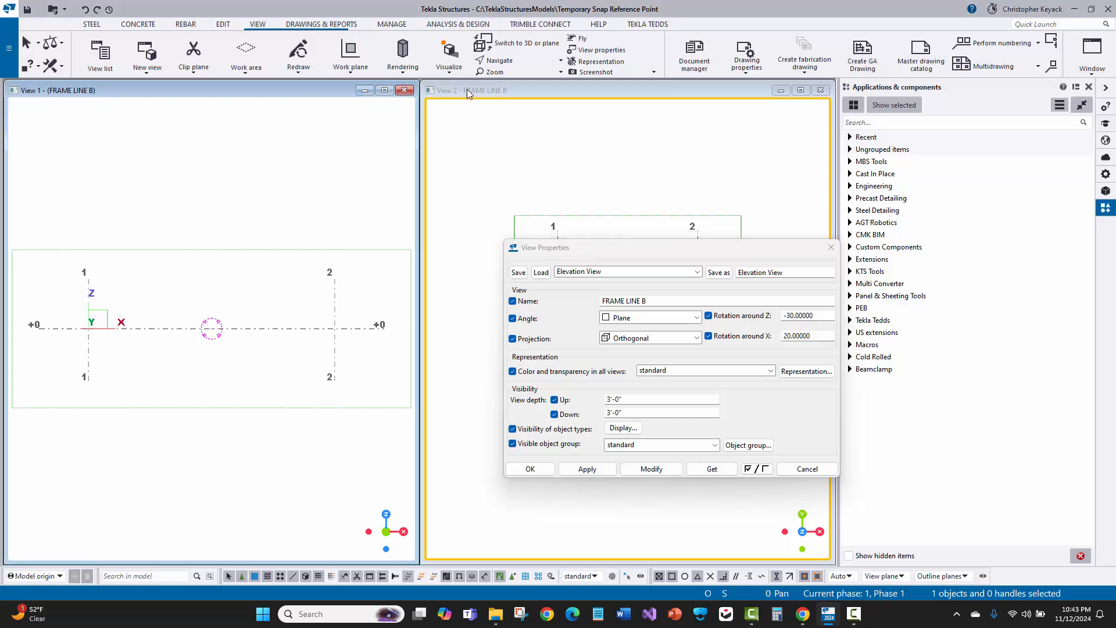
pyautogui.click(535, 102)
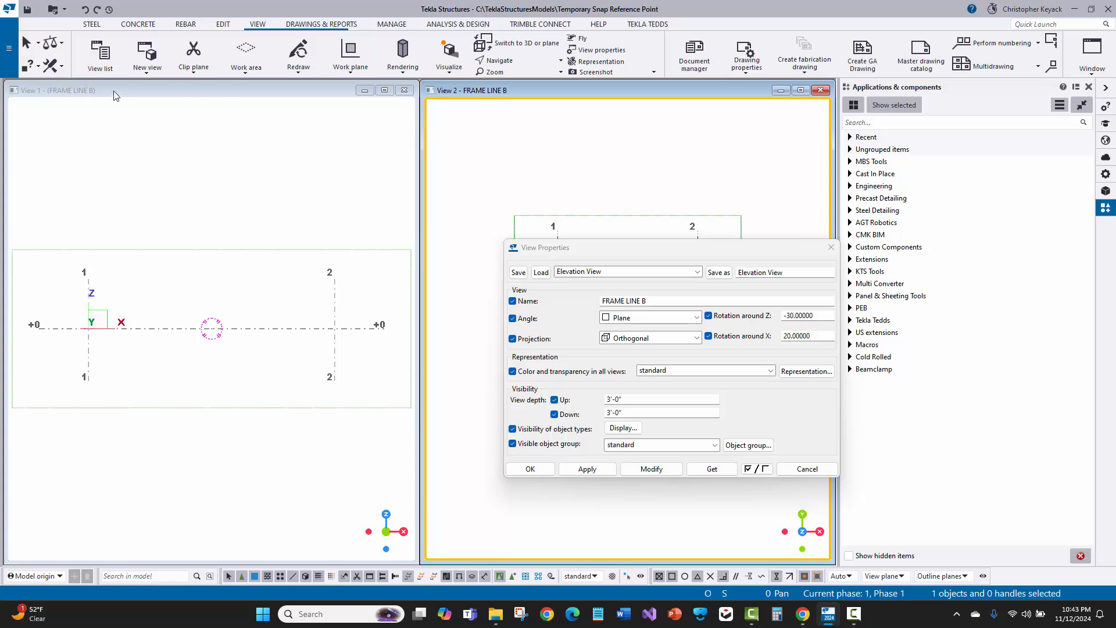
pyautogui.click(85, 97)
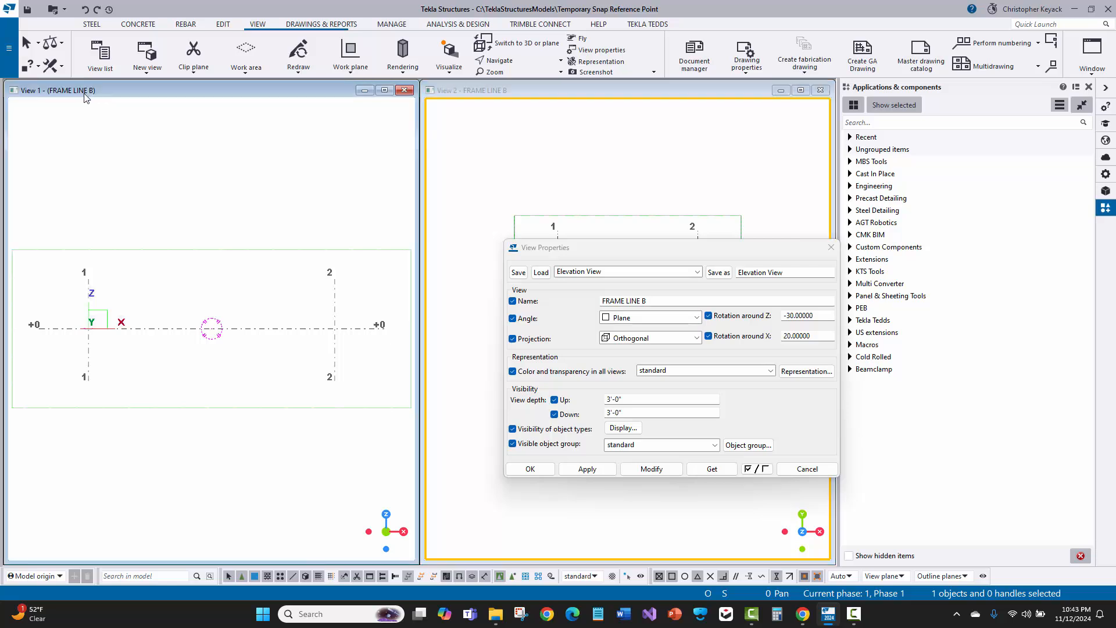
pyautogui.click(490, 100)
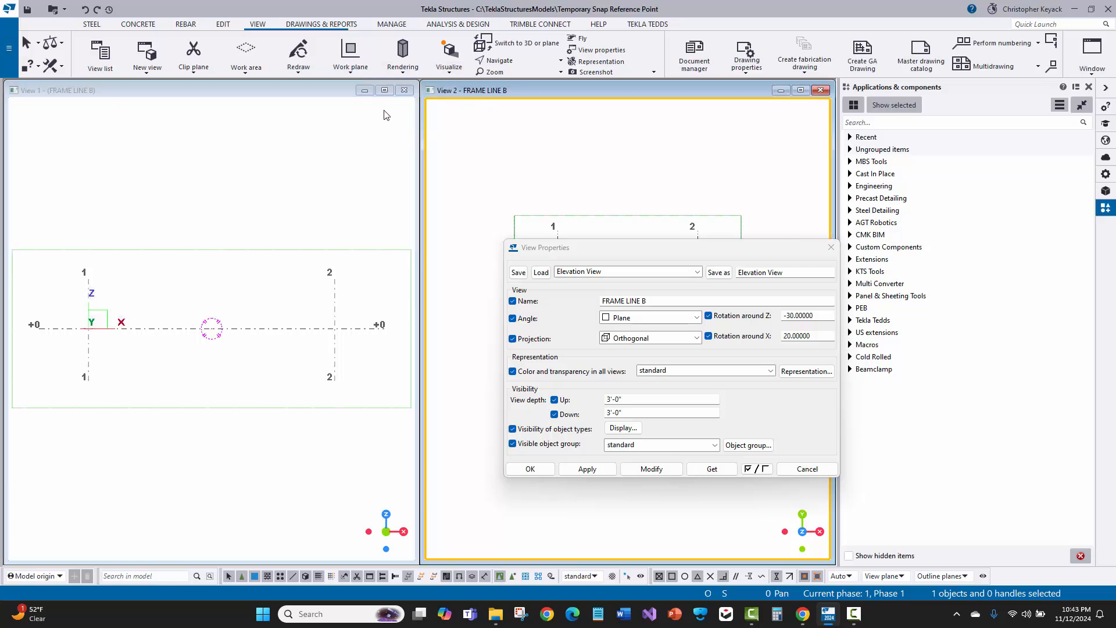
# Inspect the visible views in the view list, close it, and activate View 1
pyautogui.click(100, 53)
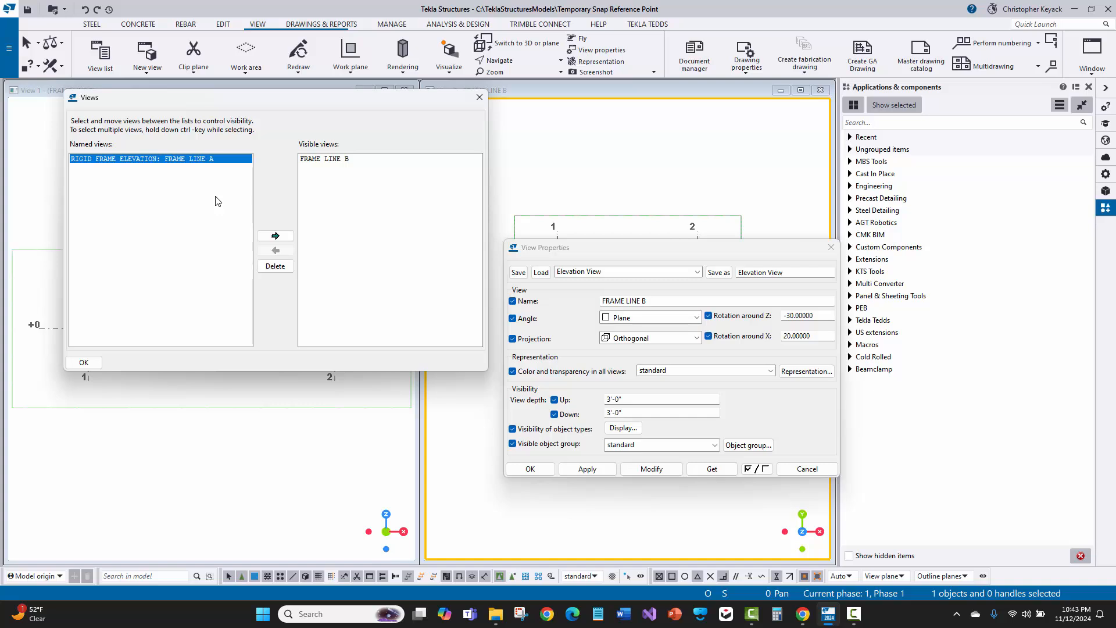
pyautogui.click(324, 160)
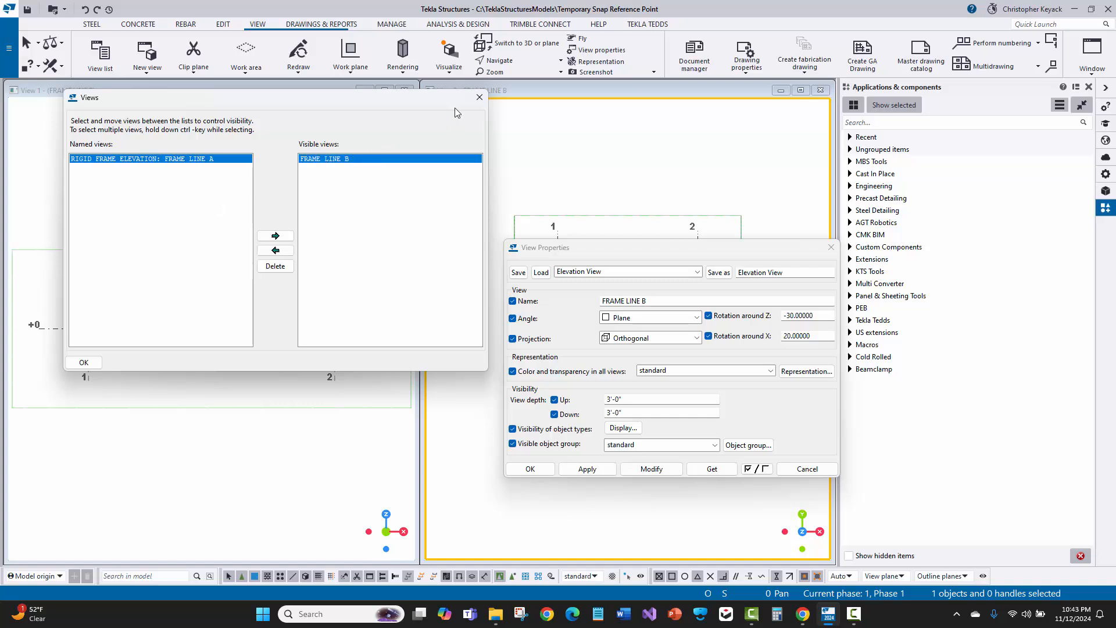
pyautogui.click(479, 97)
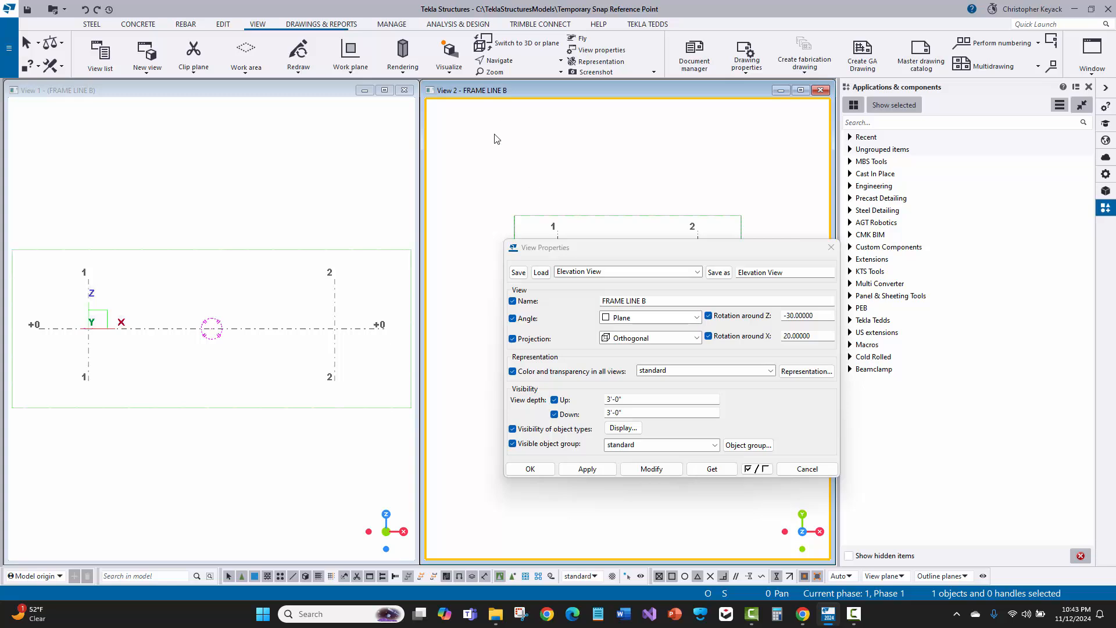
pyautogui.click(115, 160)
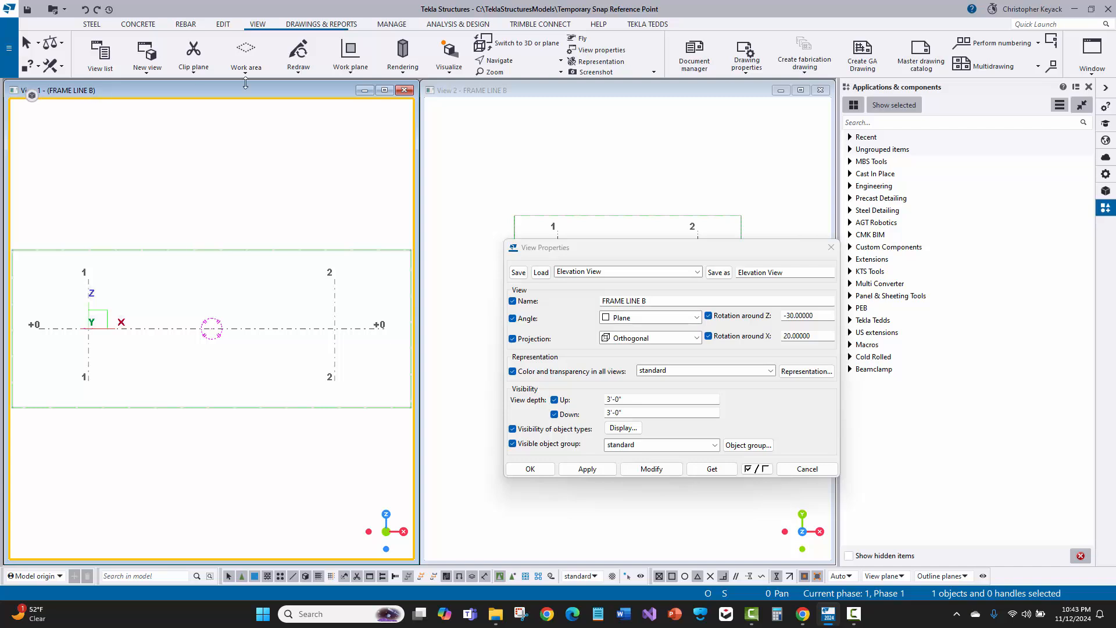
# Close the View 1 window and inspect the named and visible views in the view list
pyautogui.click(403, 90)
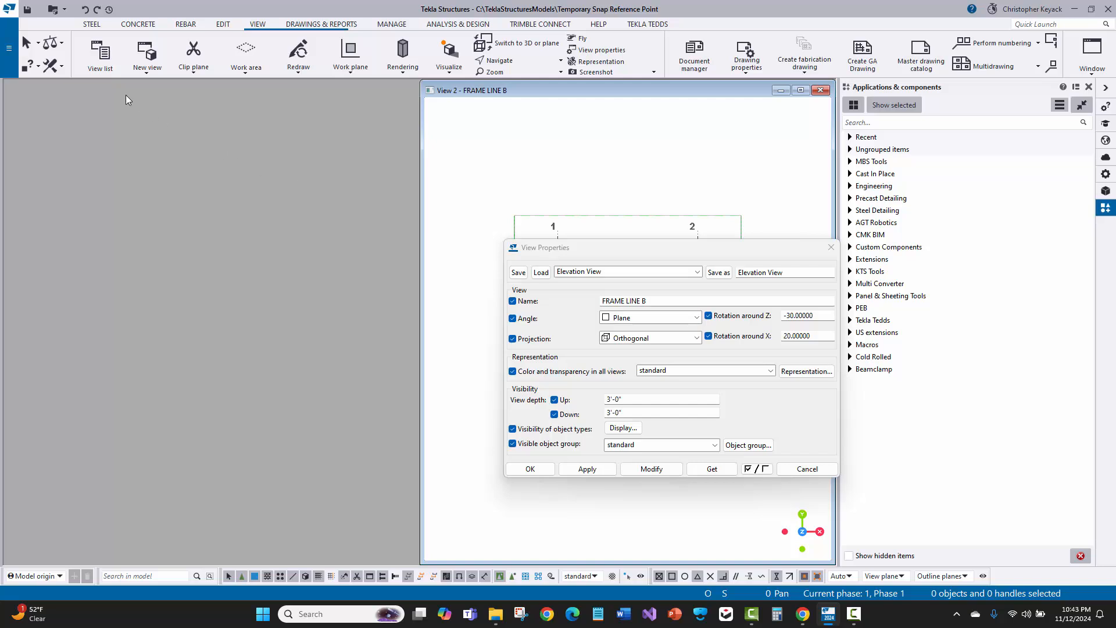
pyautogui.click(100, 54)
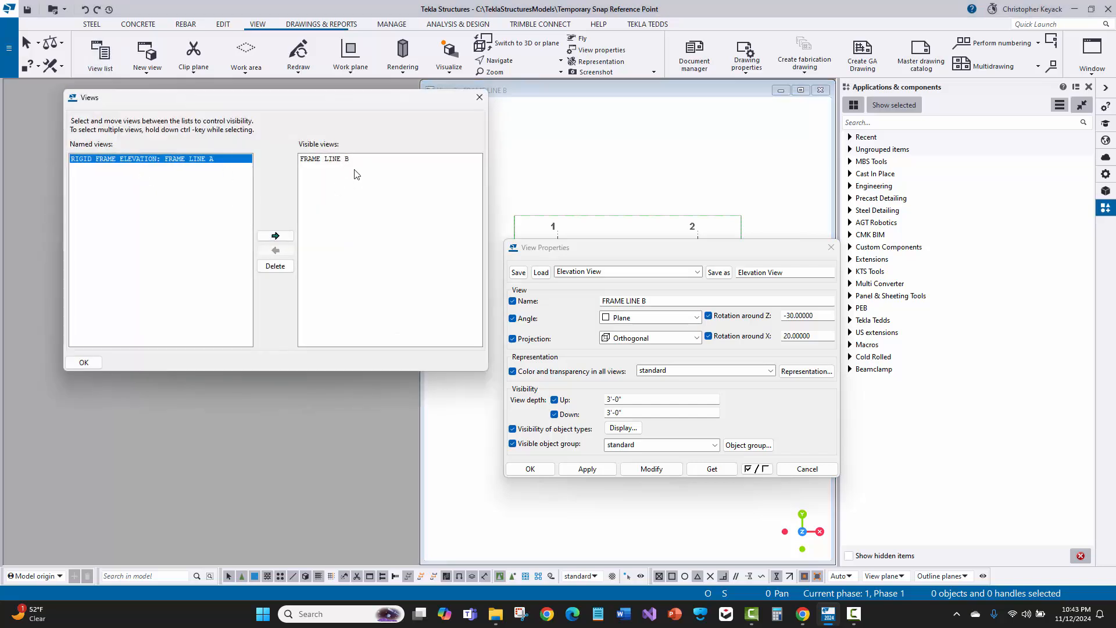
pyautogui.click(479, 99)
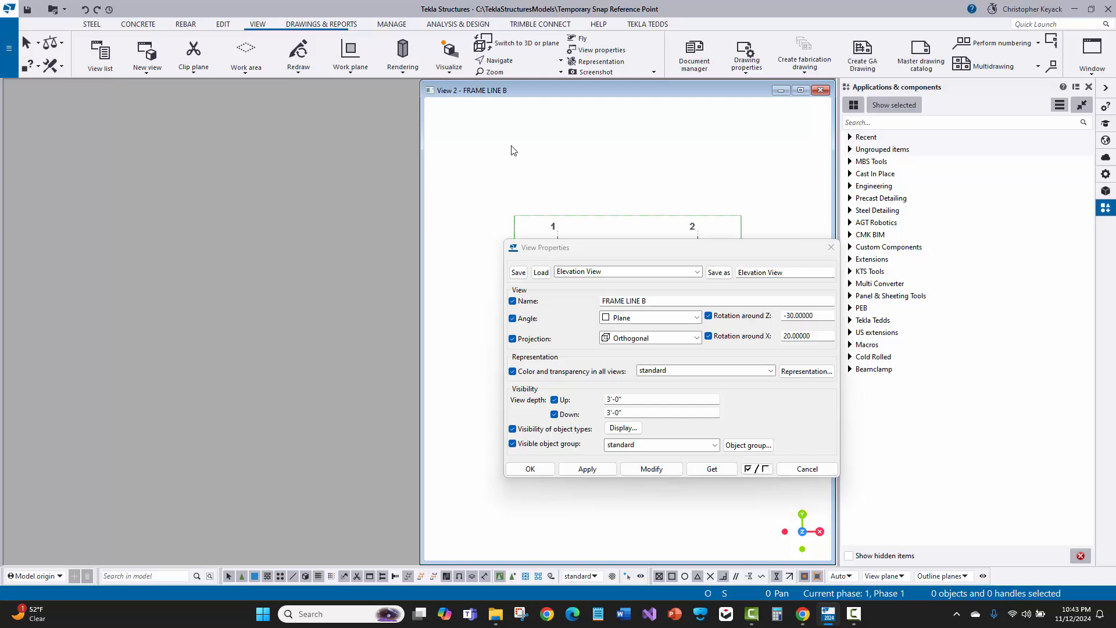
# Load the saved 3d View properties and apply them to the View 2 window
pyautogui.click(551, 139)
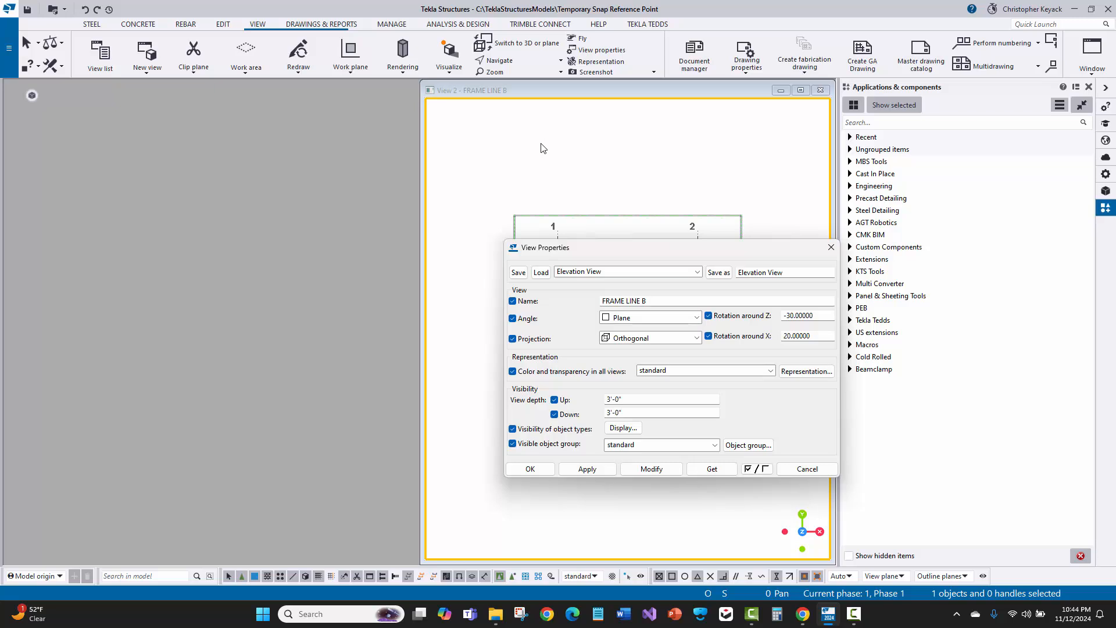
pyautogui.click(603, 272)
pyautogui.scroll(1, 602, 303)
pyautogui.click(572, 312)
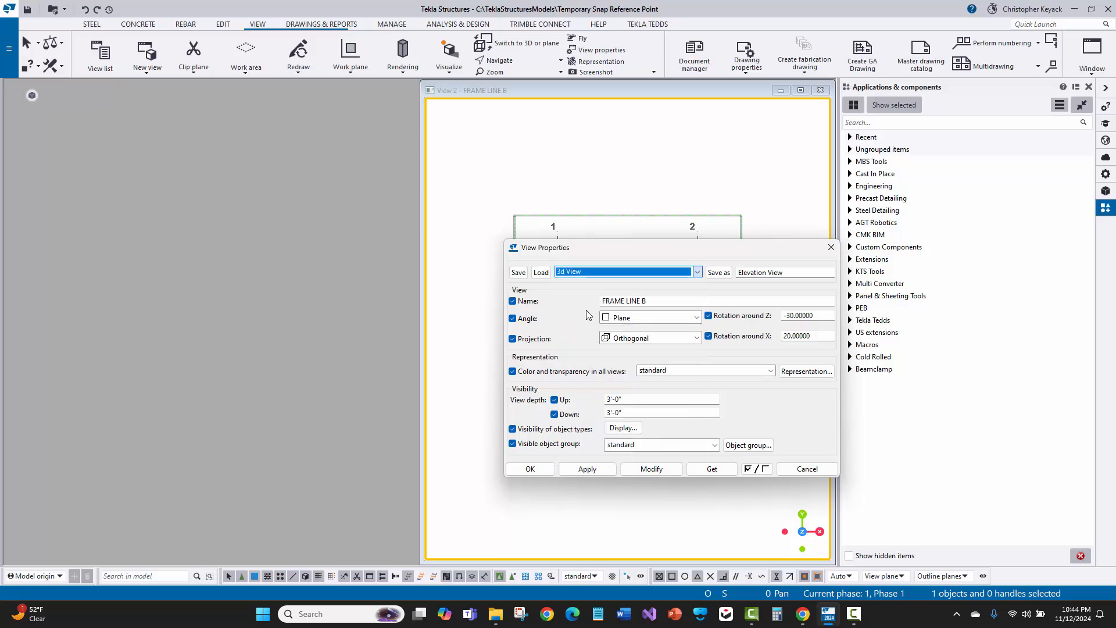
pyautogui.click(541, 273)
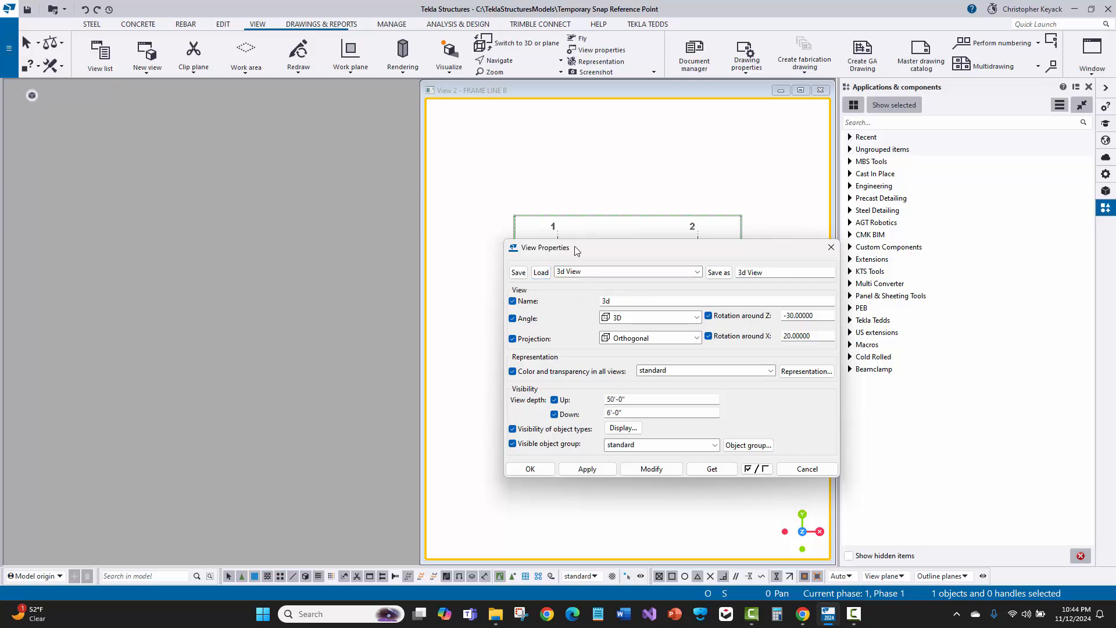
pyautogui.moveTo(573, 249); pyautogui.dragTo(159, 135)
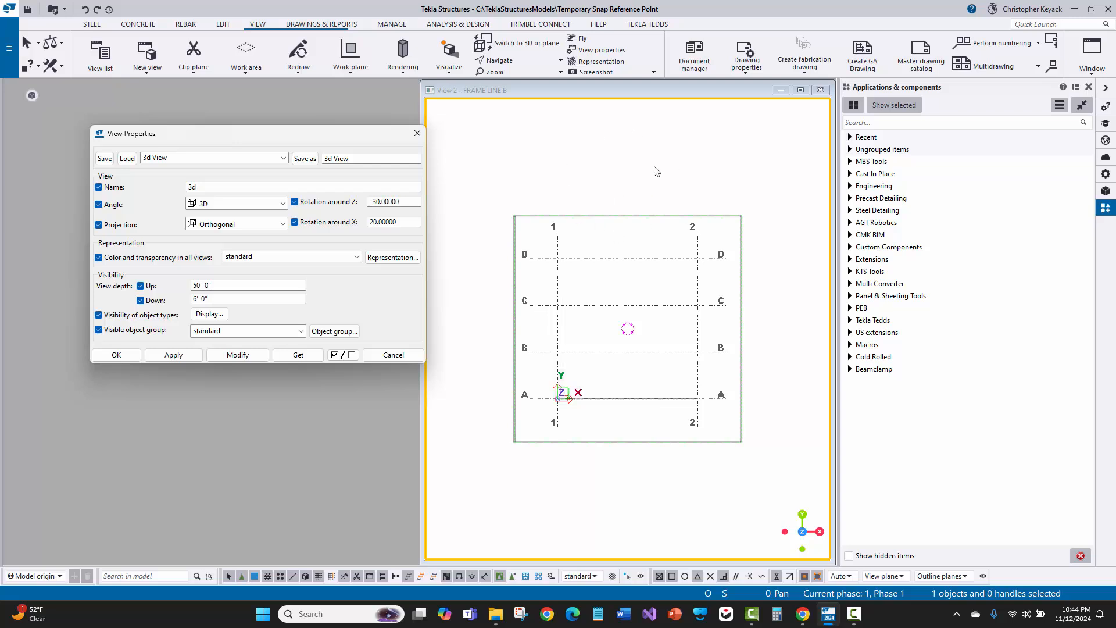
pyautogui.click(229, 356)
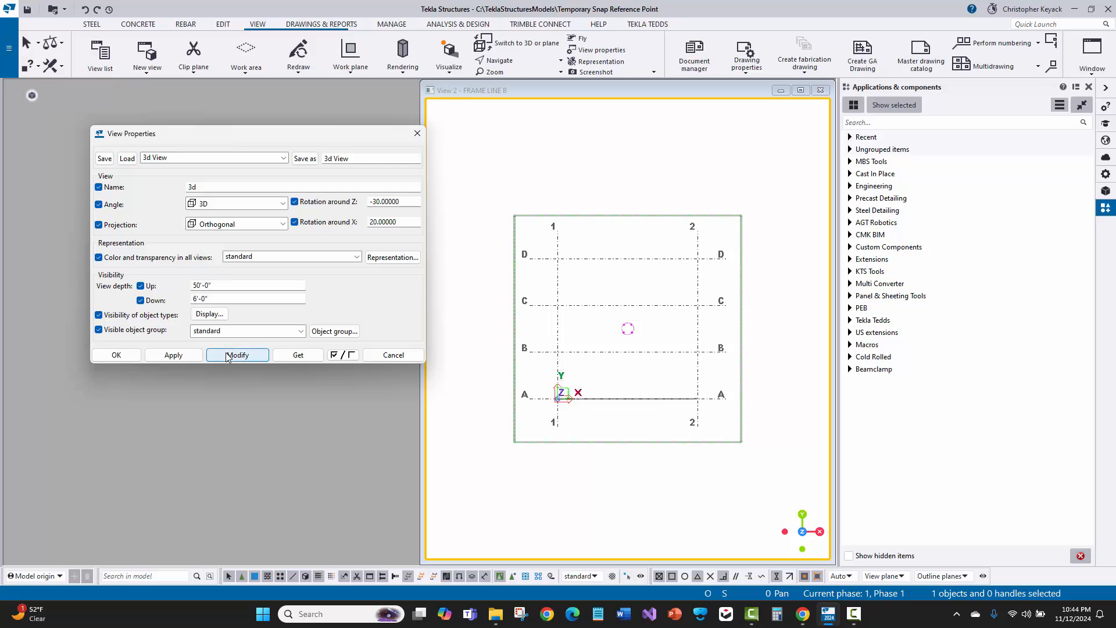
# Close the View Properties dialog and the View 2 window
pyautogui.click(466, 93)
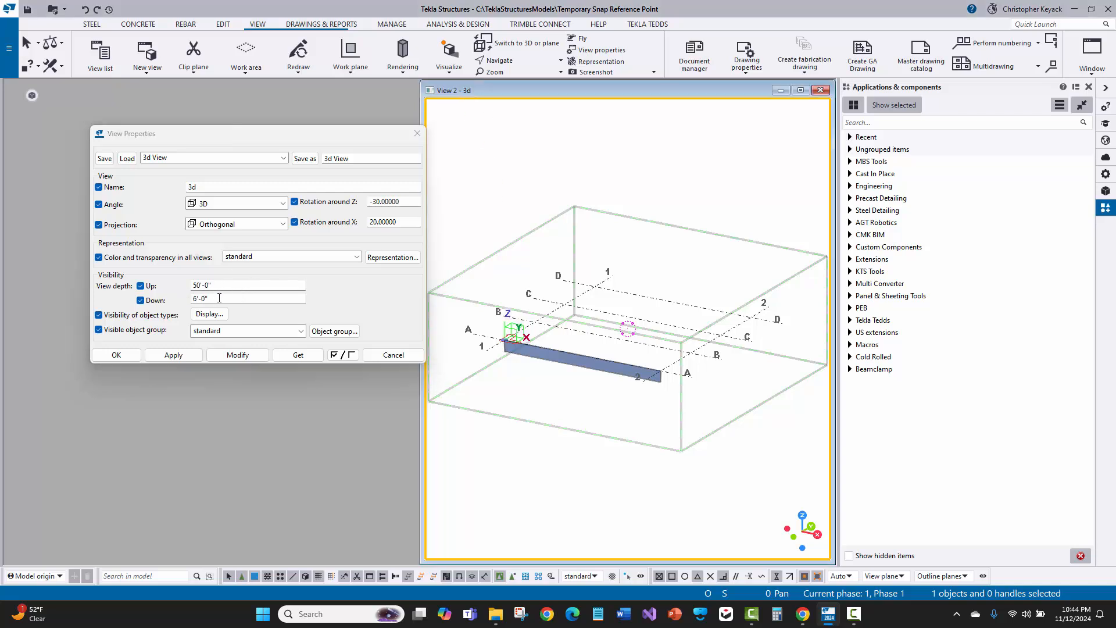
pyautogui.click(216, 205)
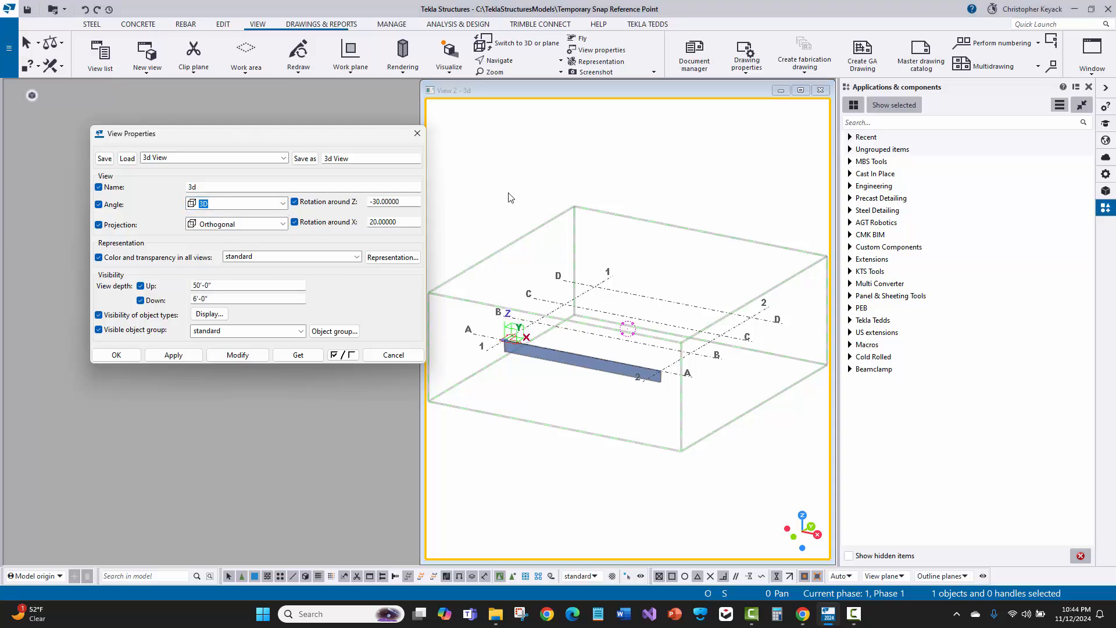
pyautogui.click(416, 134)
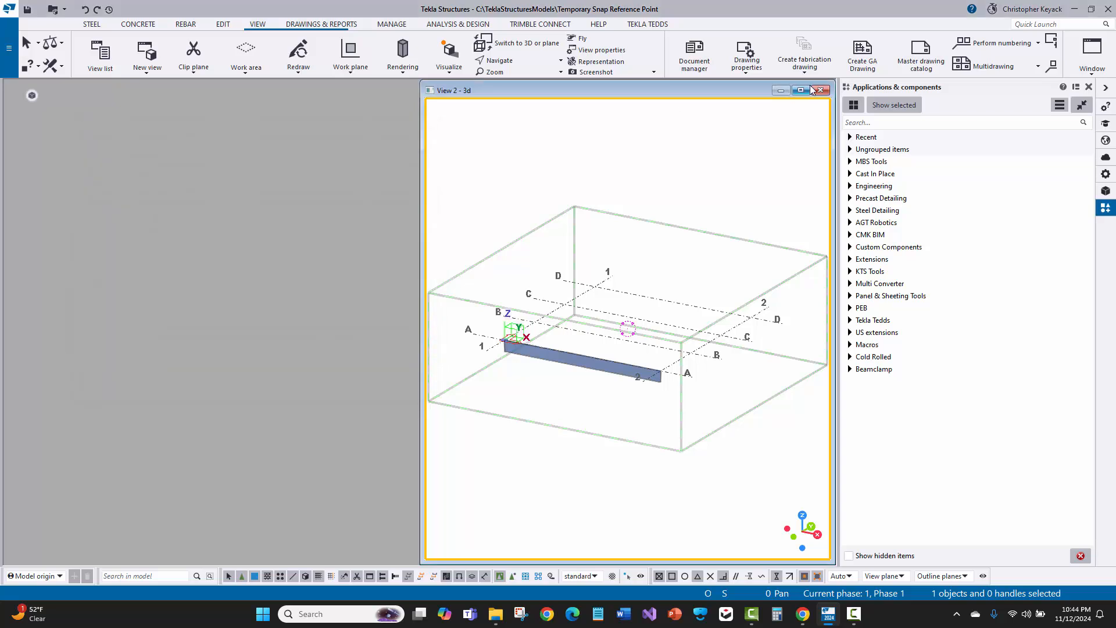
pyautogui.click(820, 90)
# Delete the named view 3d from the view list
pyautogui.click(101, 56)
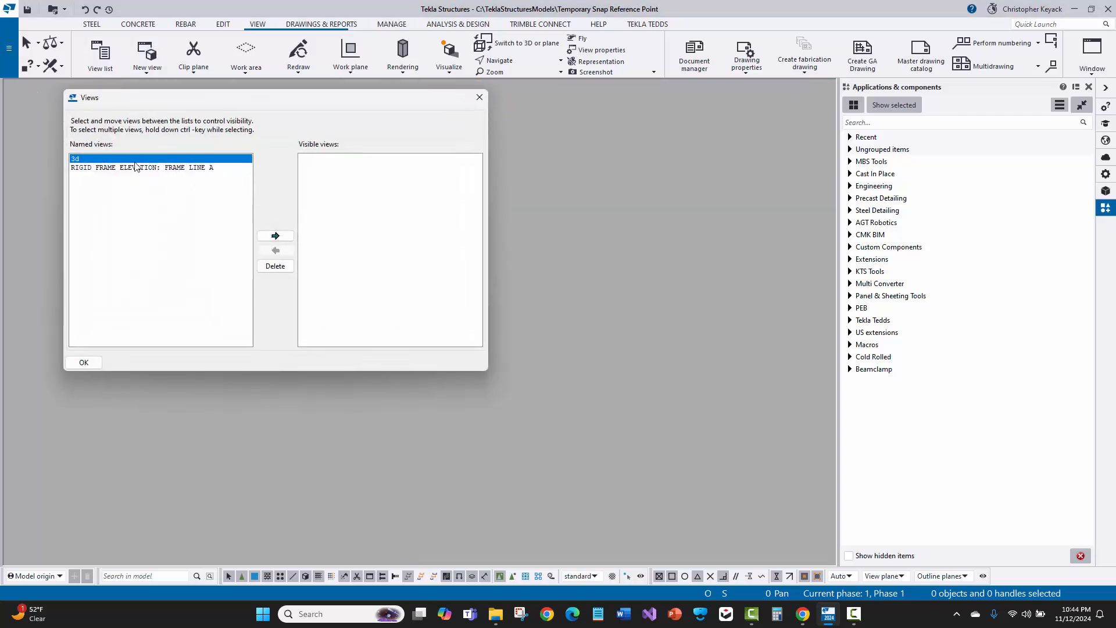
pyautogui.click(289, 268)
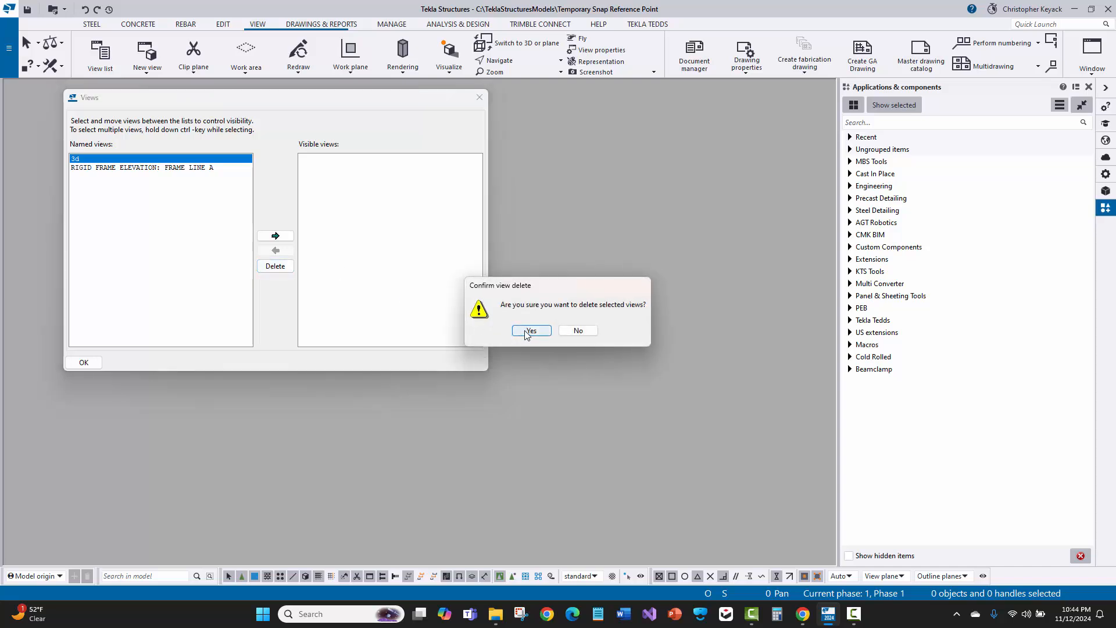
pyautogui.click(526, 332)
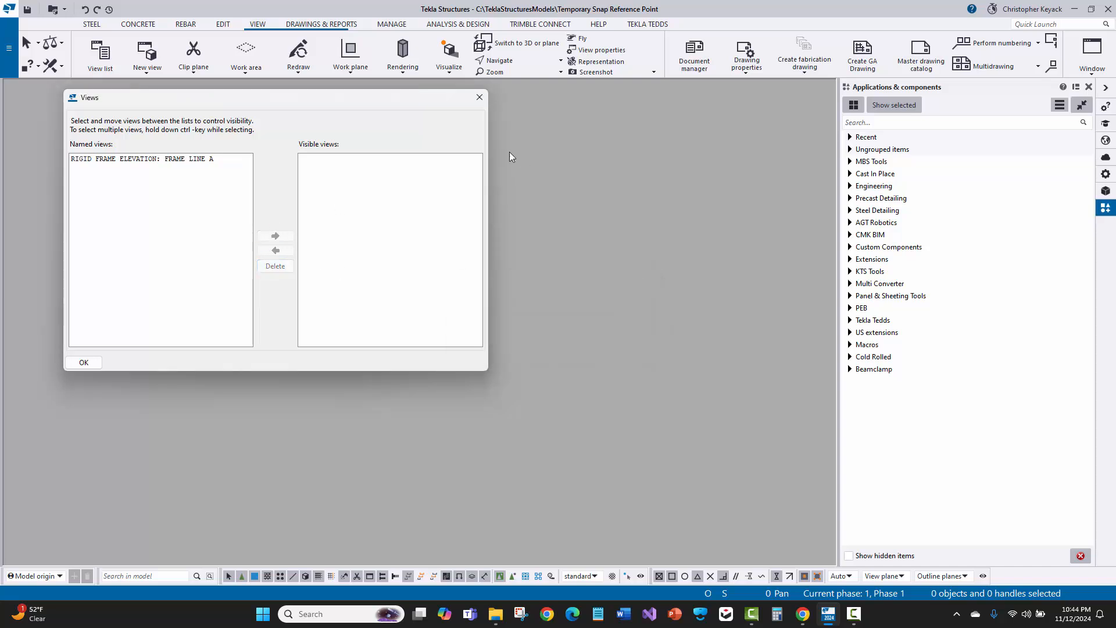
pyautogui.click(473, 102)
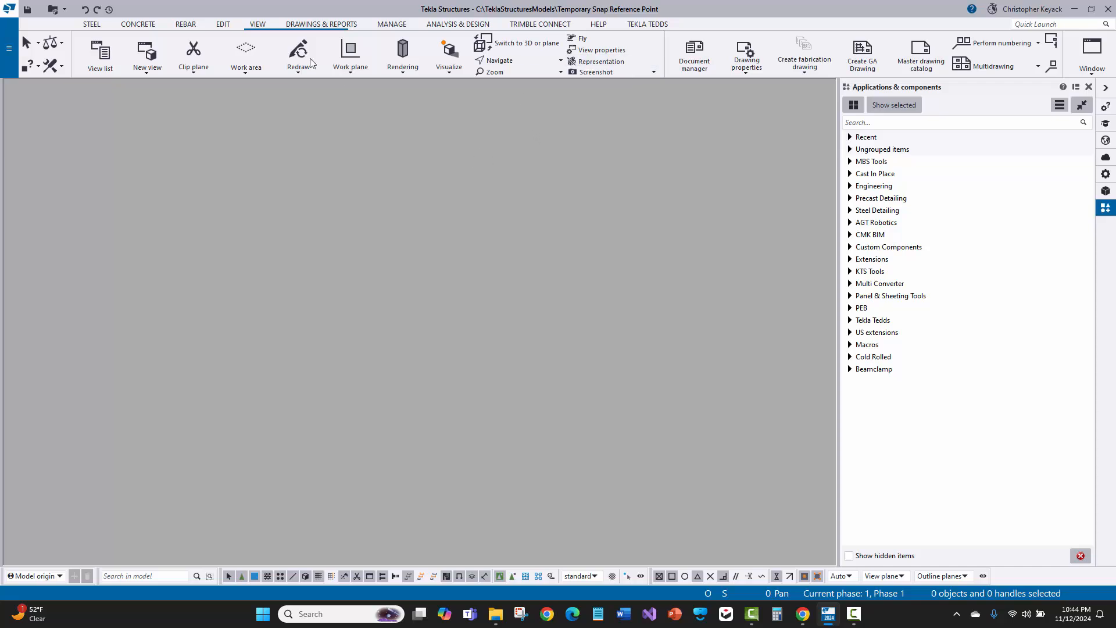
# Open the view properties and load the saved 3d View settings
pyautogui.click(255, 25)
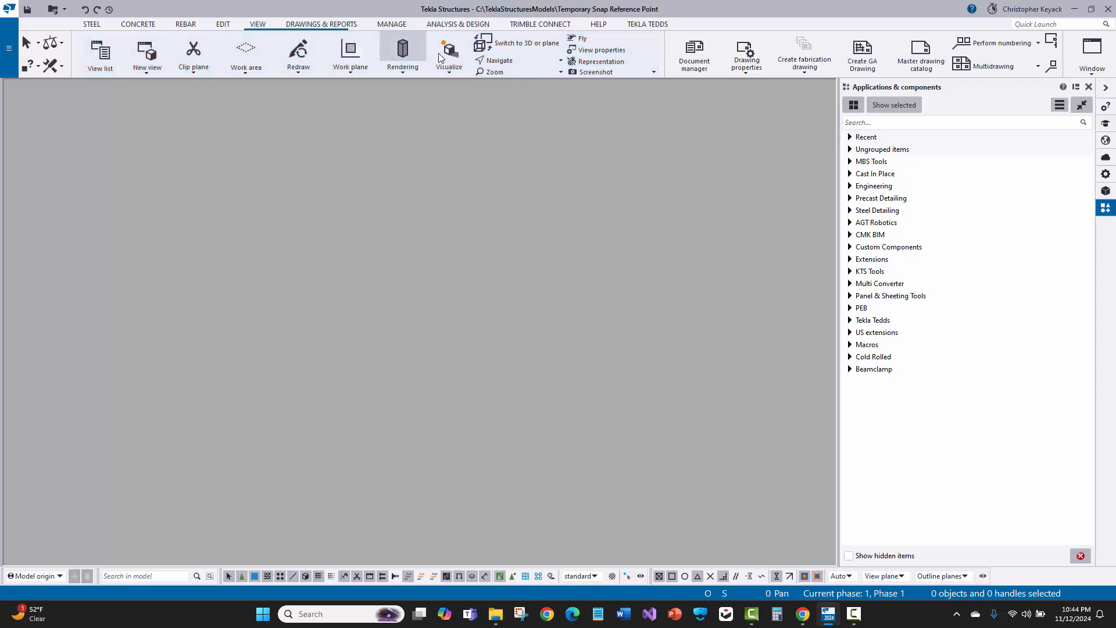
pyautogui.click(611, 52)
pyautogui.moveTo(330, 134); pyautogui.dragTo(544, 119)
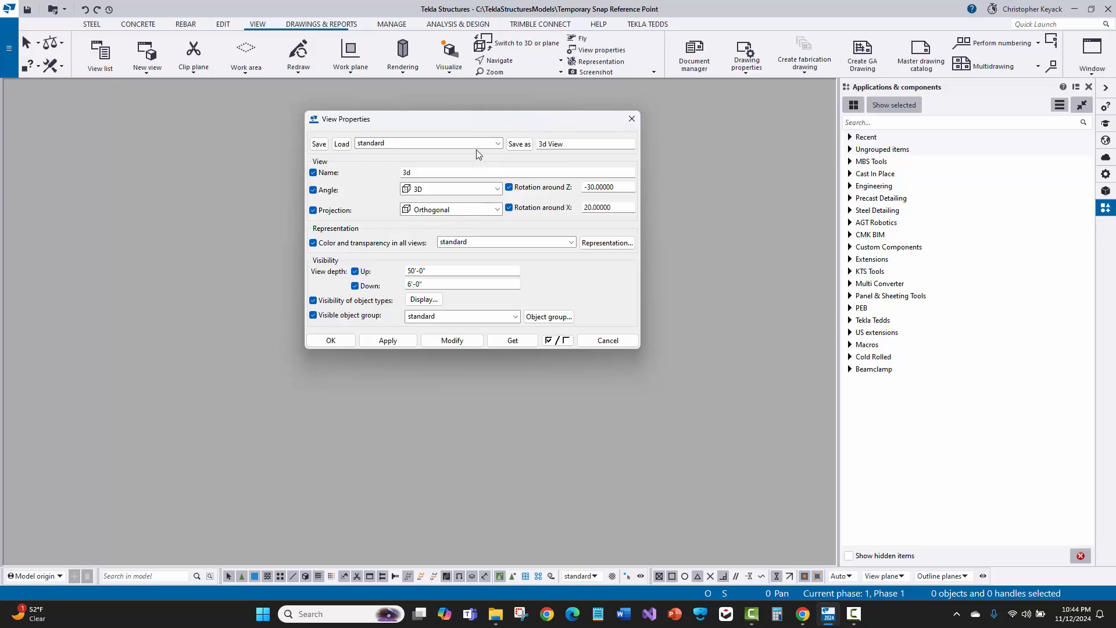
pyautogui.click(413, 143)
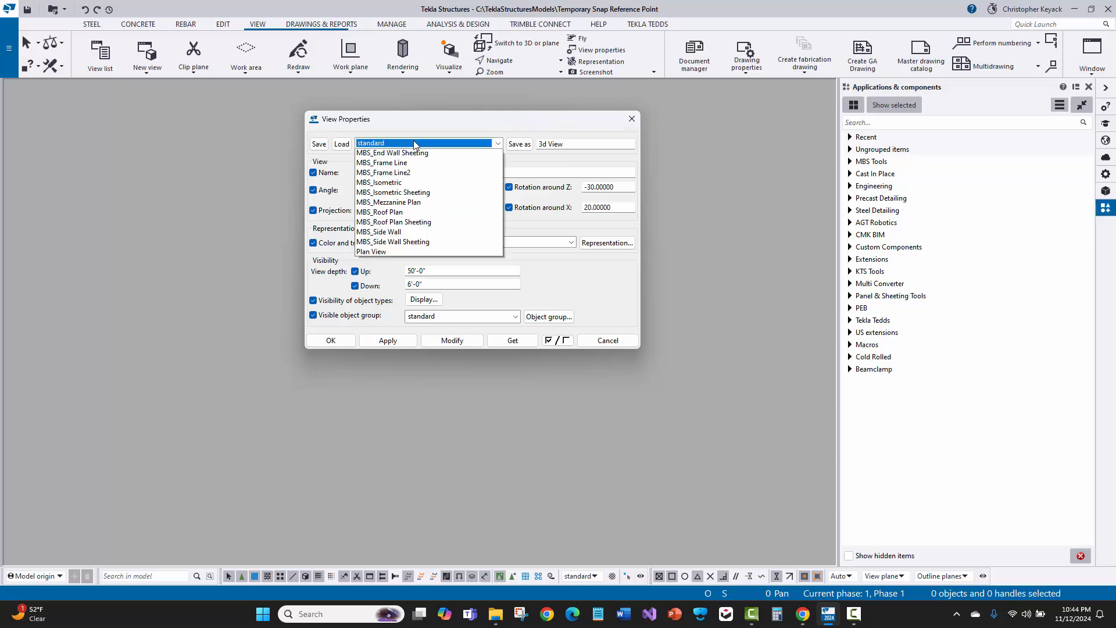
pyautogui.scroll(3, 407, 169)
pyautogui.click(377, 184)
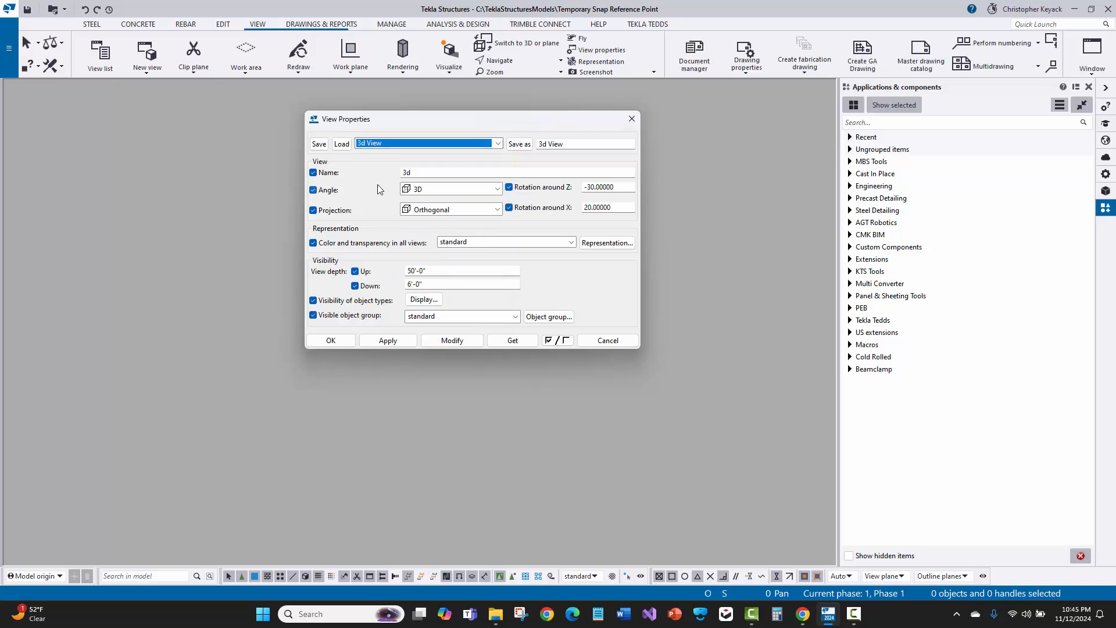
pyautogui.click(342, 144)
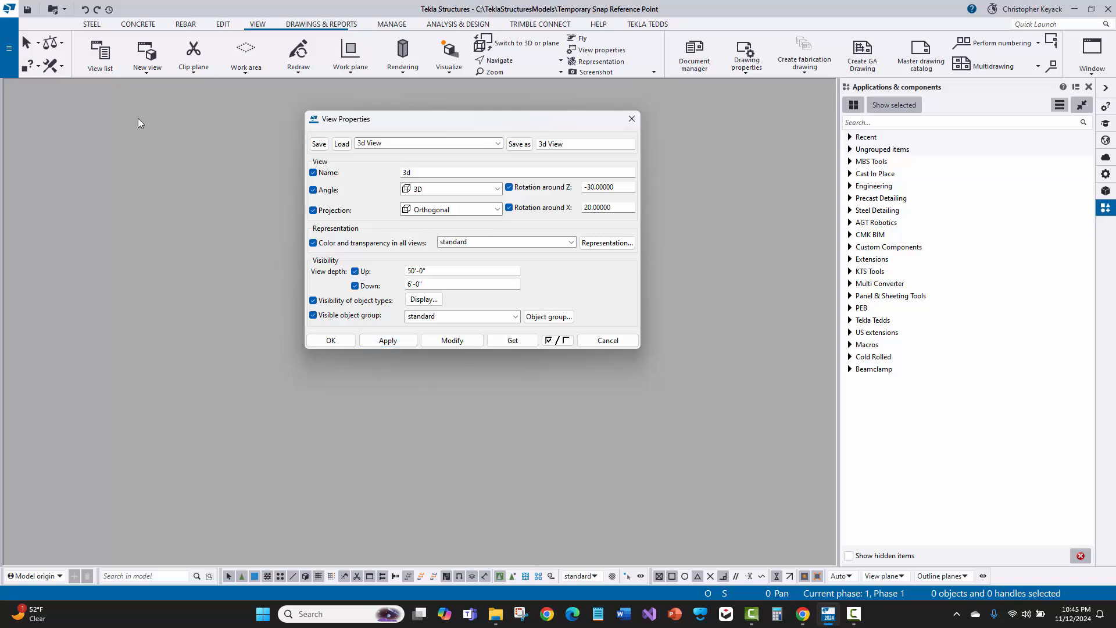
# Create a basic view on the XY plane at coordinate 0" using the loaded properties
pyautogui.click(134, 71)
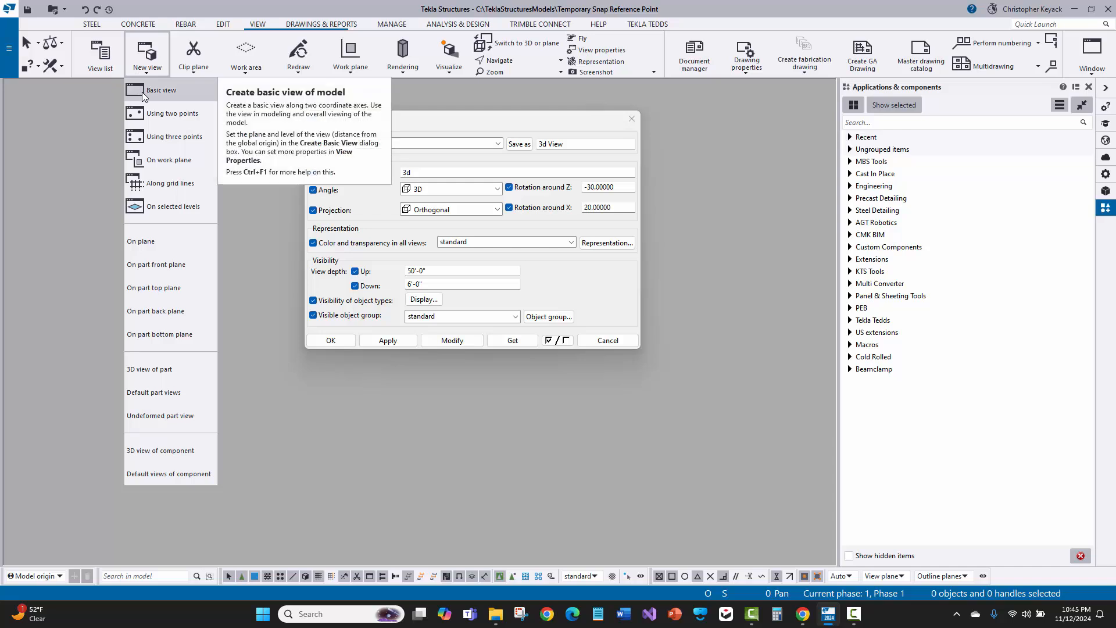
pyautogui.click(142, 91)
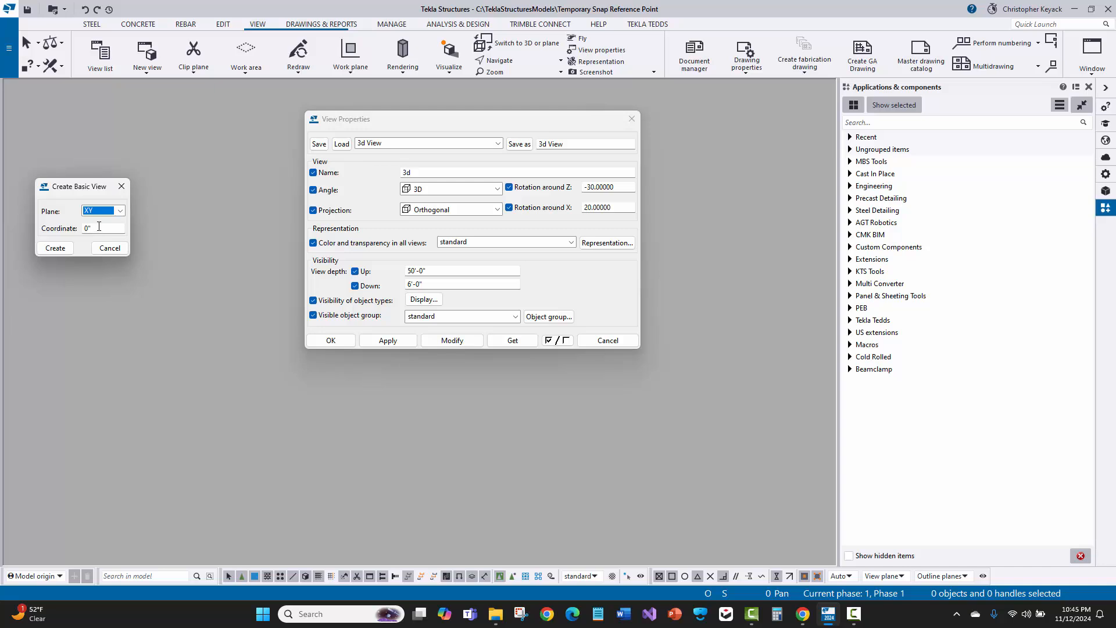
pyautogui.press('Tab')
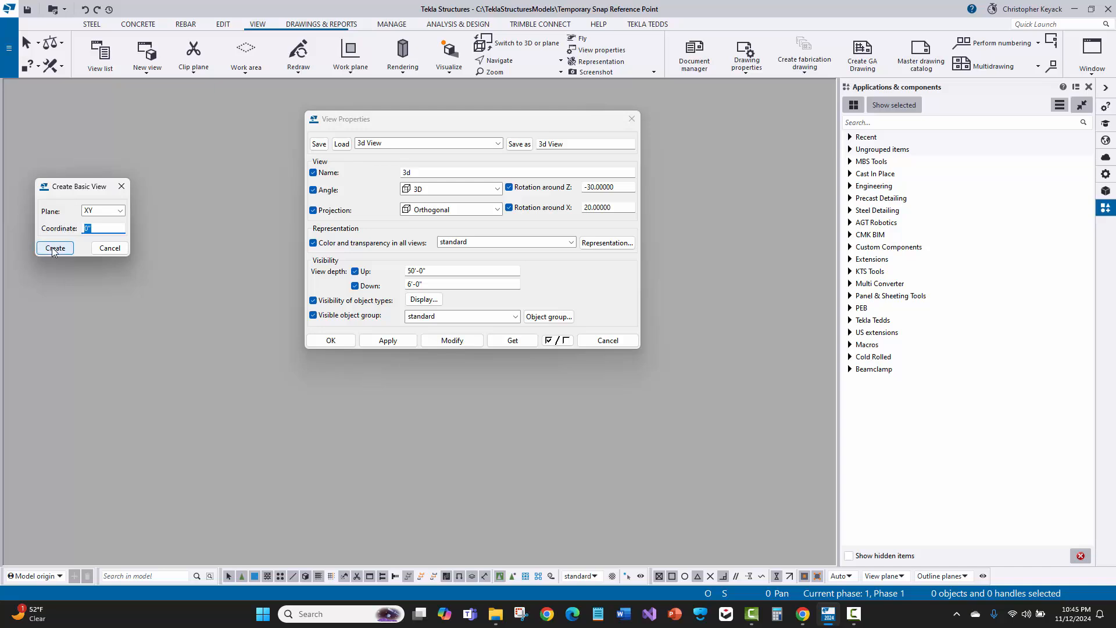
pyautogui.click(55, 248)
pyautogui.click(121, 186)
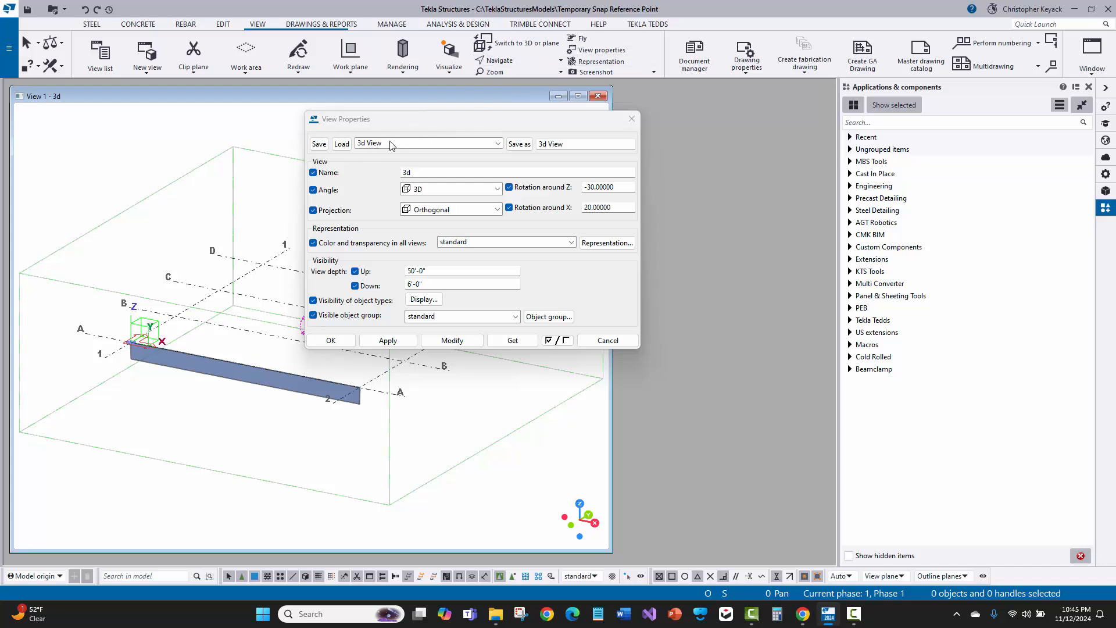
pyautogui.click(380, 339)
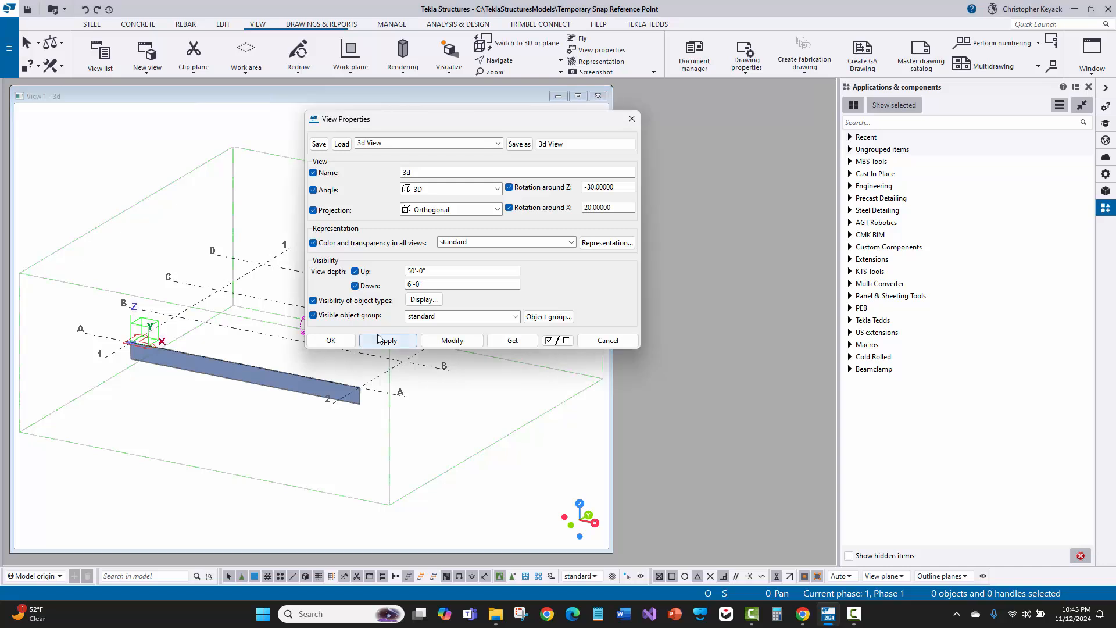
pyautogui.click(152, 71)
pyautogui.click(148, 89)
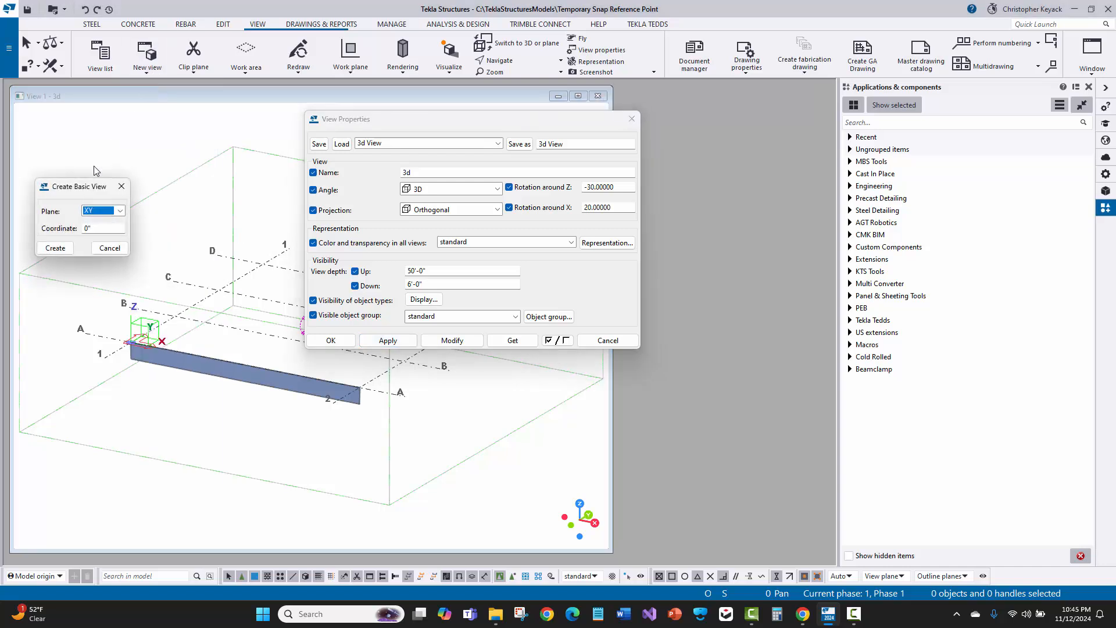
pyautogui.click(121, 186)
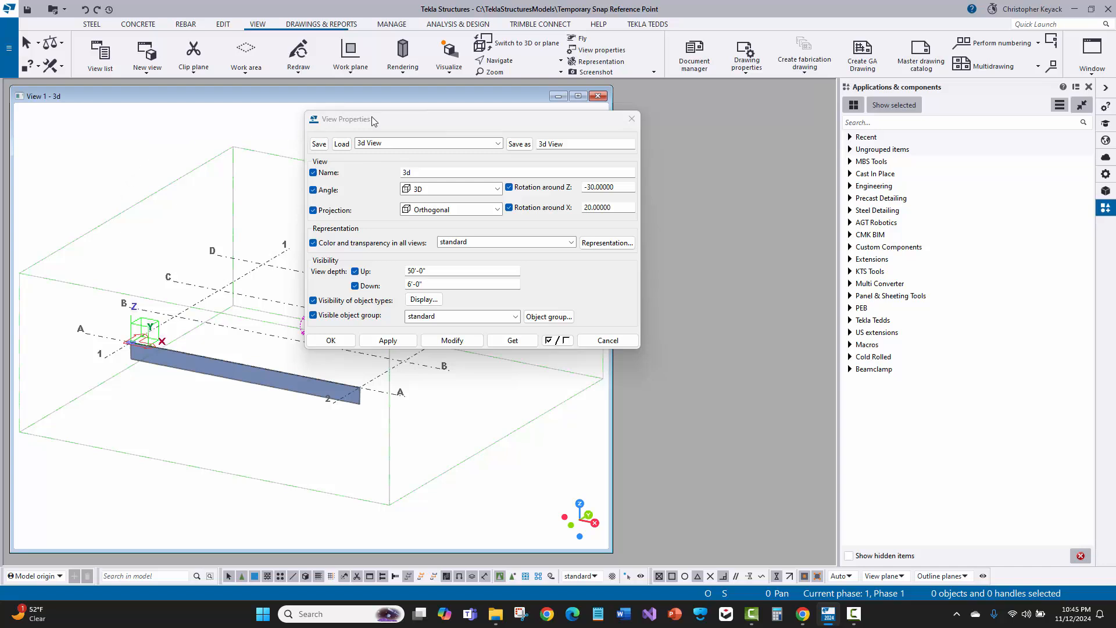
# Apply the 3d View properties to View 1 and toggle all attribute checkboxes off and back on
pyautogui.moveTo(372, 119); pyautogui.dragTo(490, 125)
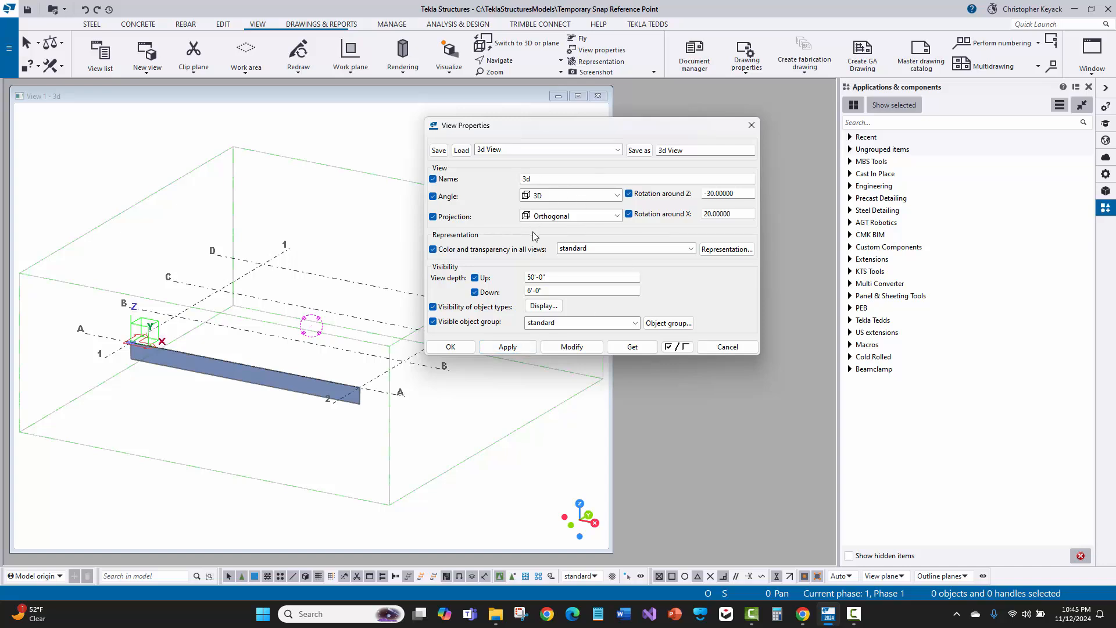
pyautogui.click(562, 347)
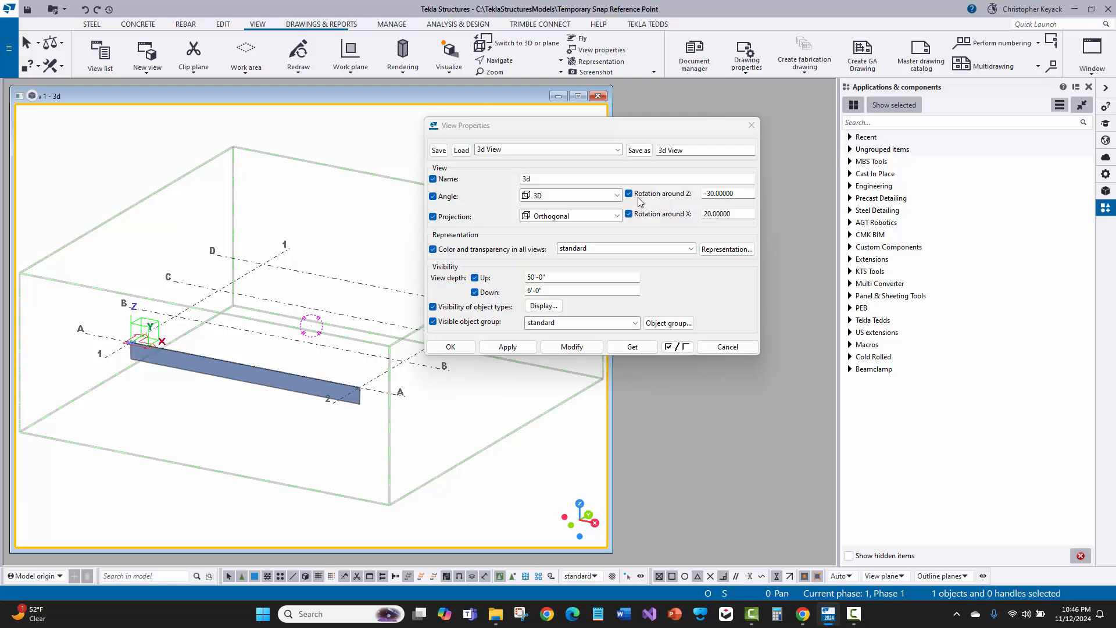
pyautogui.click(457, 182)
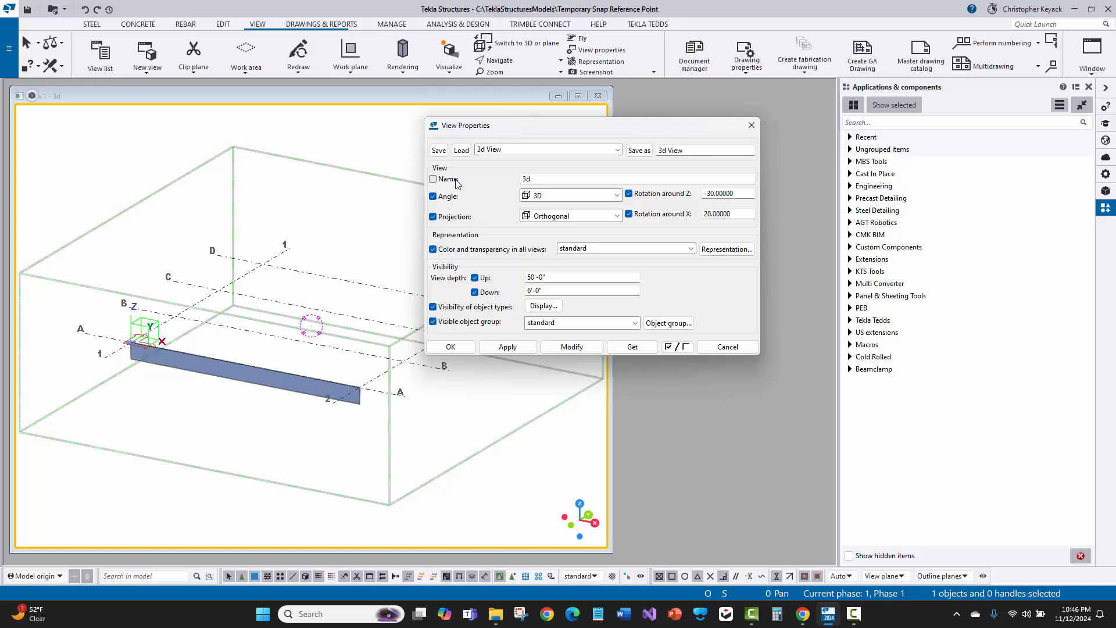
pyautogui.click(456, 183)
pyautogui.click(680, 348)
pyautogui.click(680, 349)
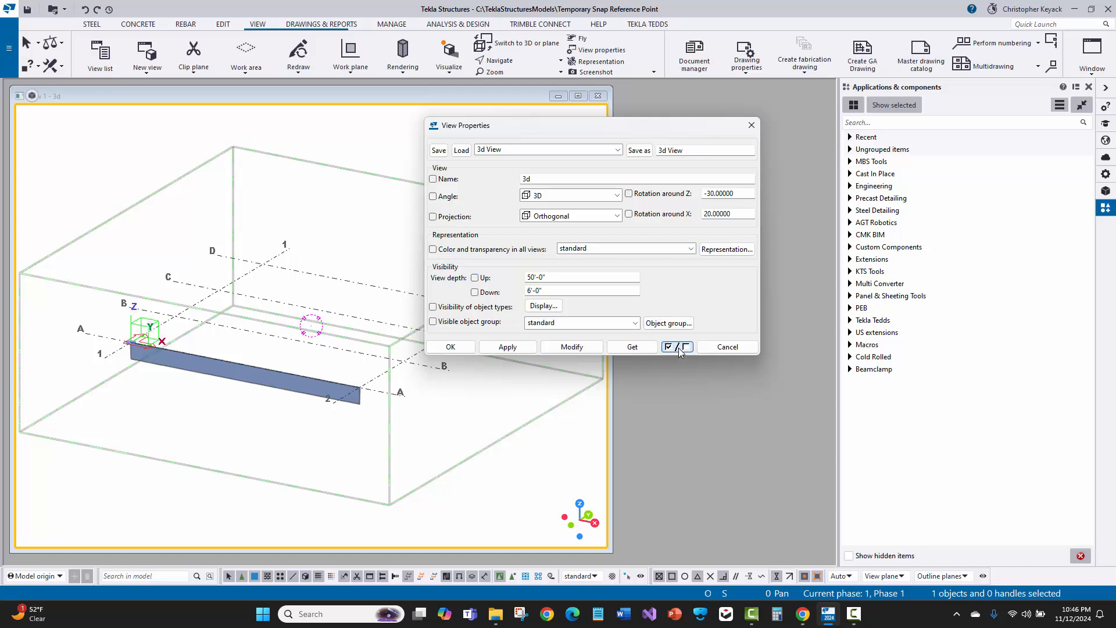
pyautogui.click(680, 349)
# Load the saved MBS_Frame Line view properties
pyautogui.click(515, 152)
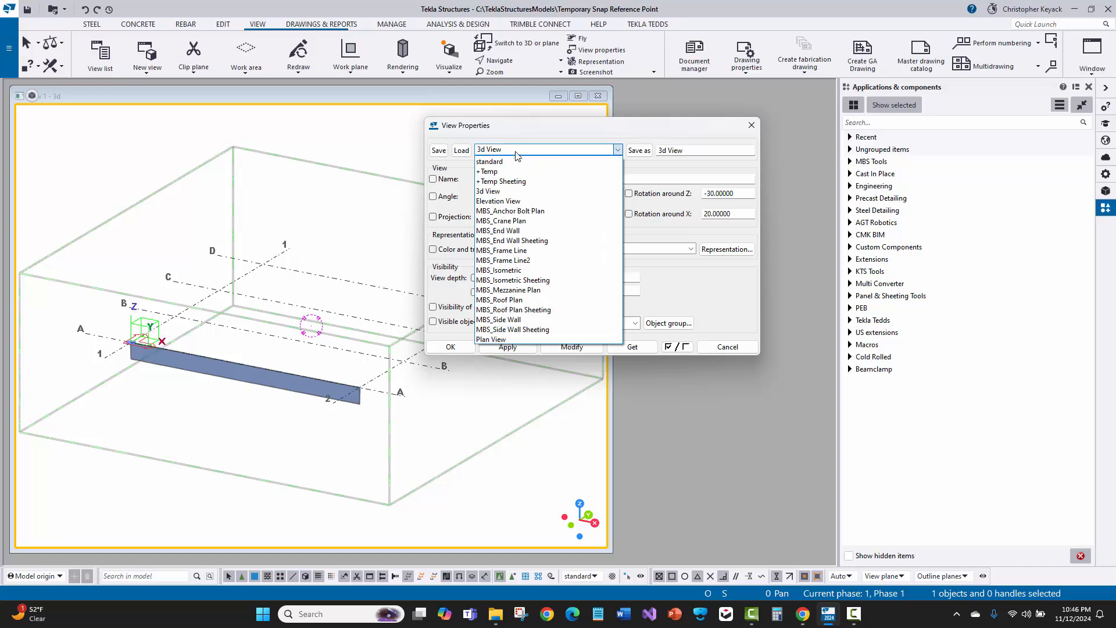
pyautogui.click(517, 250)
pyautogui.click(461, 150)
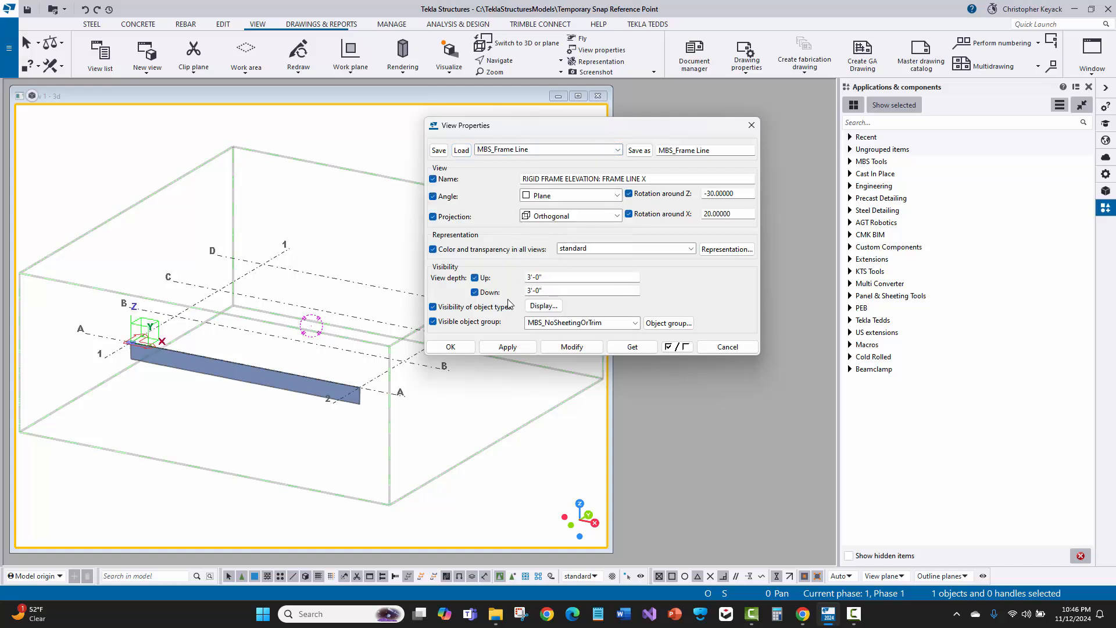
# Clear all attribute checkboxes except Angle so only the angle will be modified
pyautogui.click(677, 347)
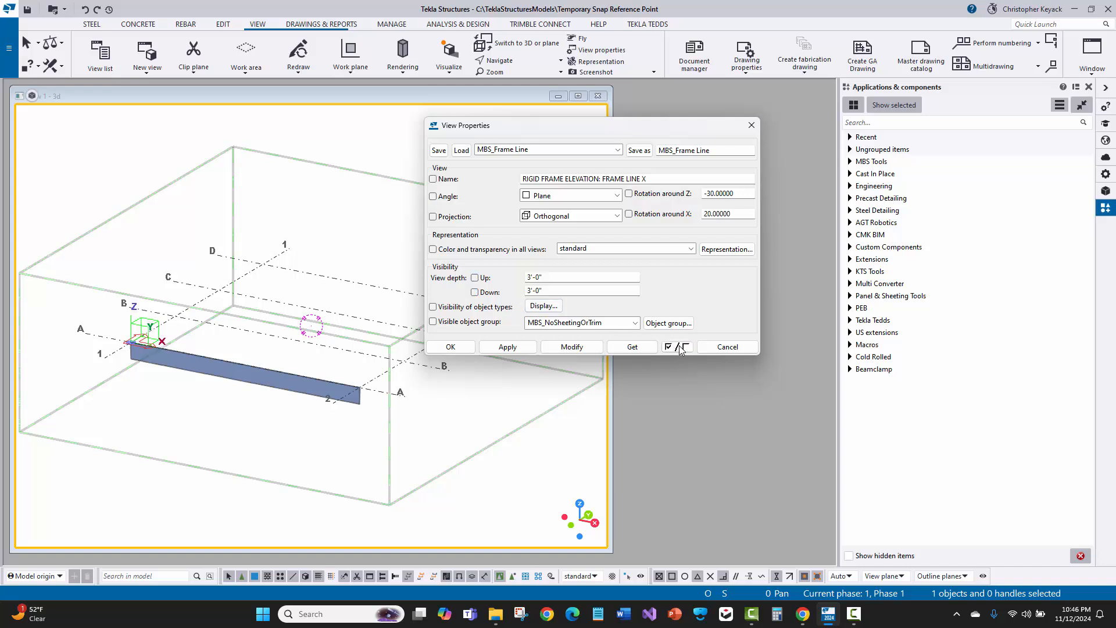
pyautogui.click(433, 197)
pyautogui.click(312, 252)
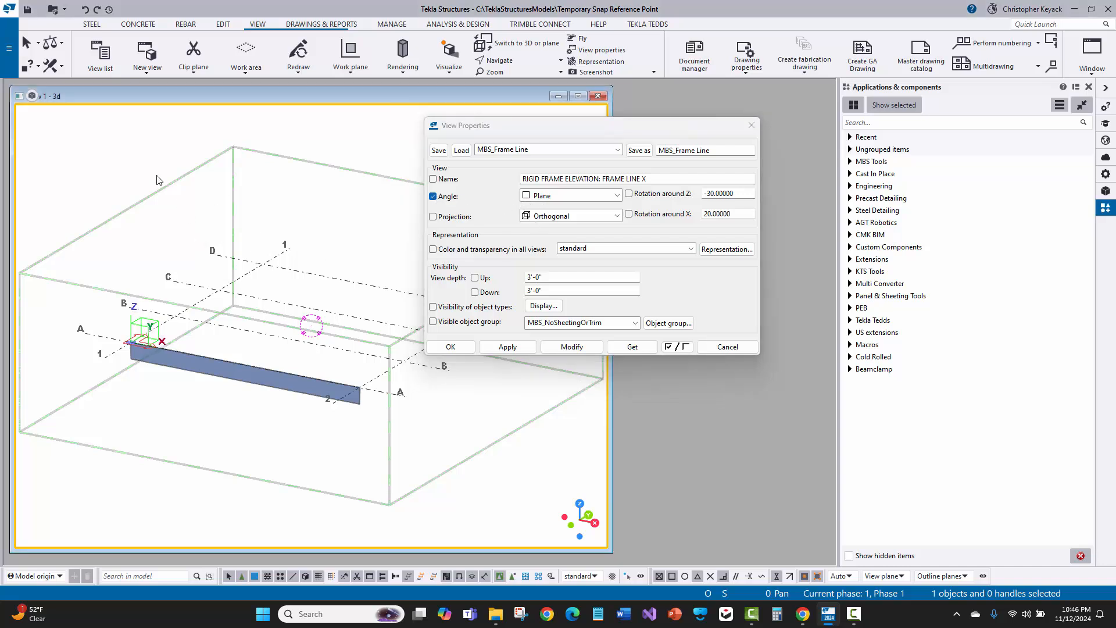
# Apply the loaded MBS_Frame Line properties with only the Plane angle to View 1
pyautogui.moveTo(61, 95); pyautogui.dragTo(90, 100)
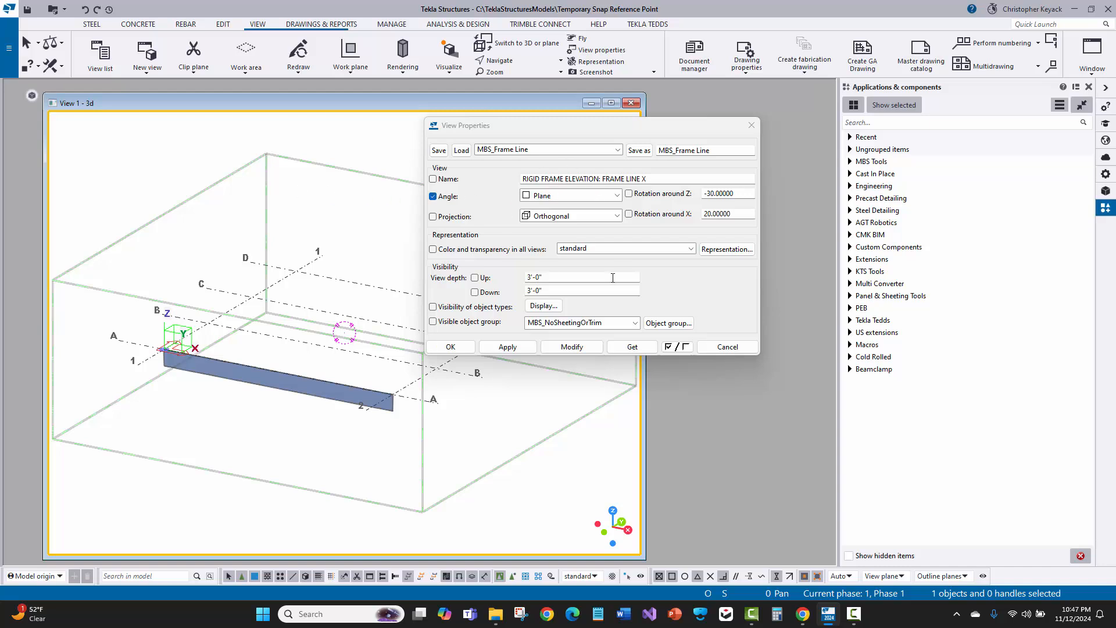
pyautogui.click(552, 196)
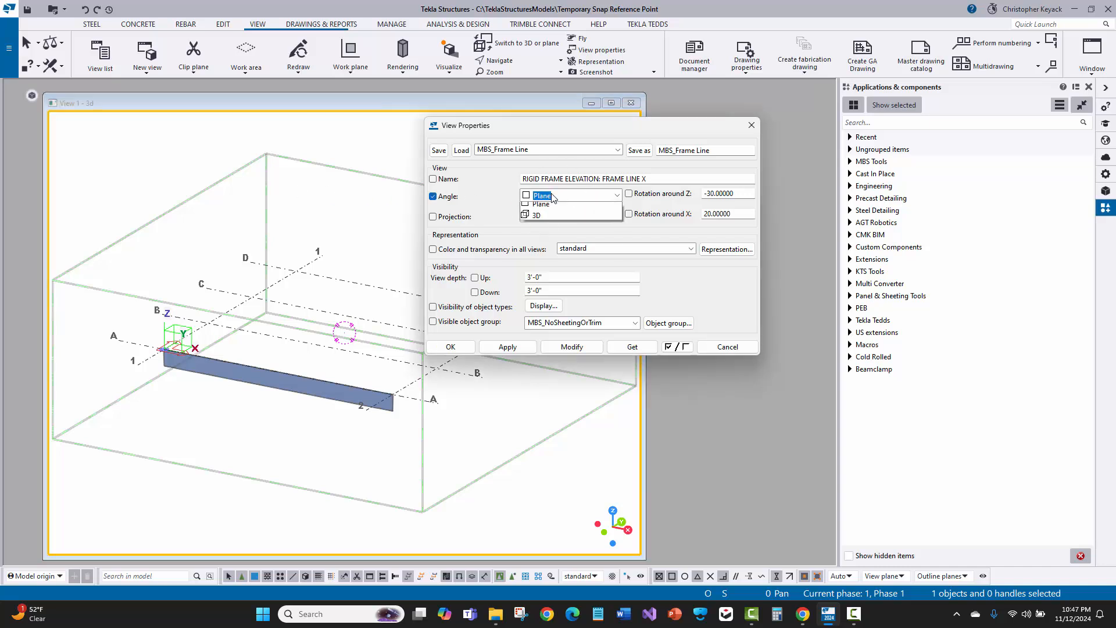
pyautogui.click(552, 197)
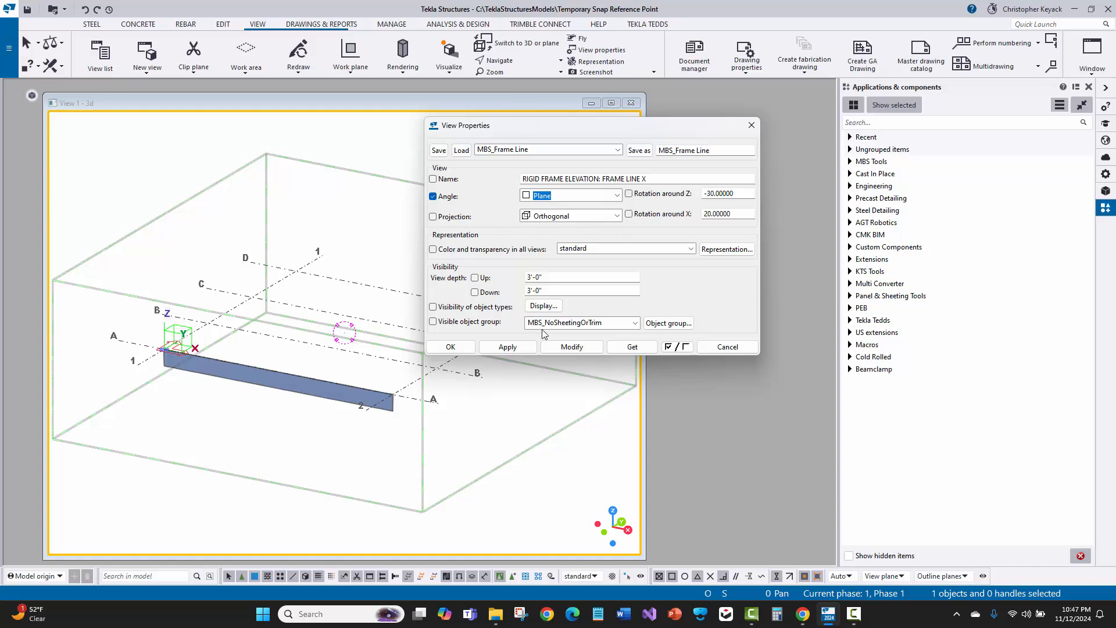
pyautogui.click(562, 347)
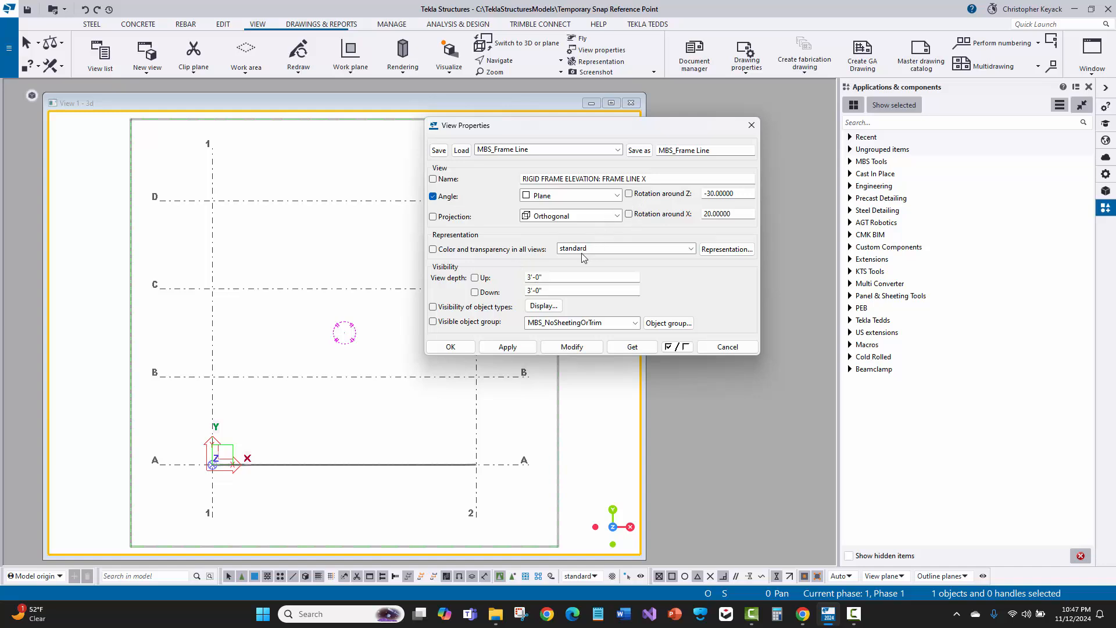
# Toggle the attribute checkboxes on and off, then get View 1's current properties into the dialog
pyautogui.click(677, 347)
pyautogui.click(677, 347)
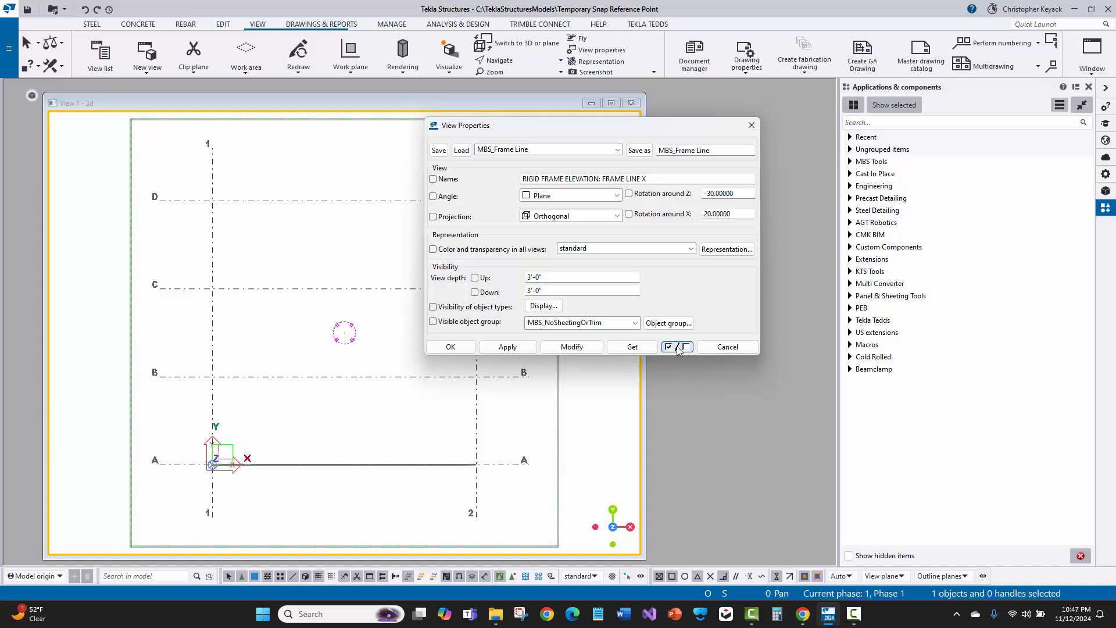
pyautogui.click(434, 197)
pyautogui.click(434, 217)
pyautogui.click(629, 214)
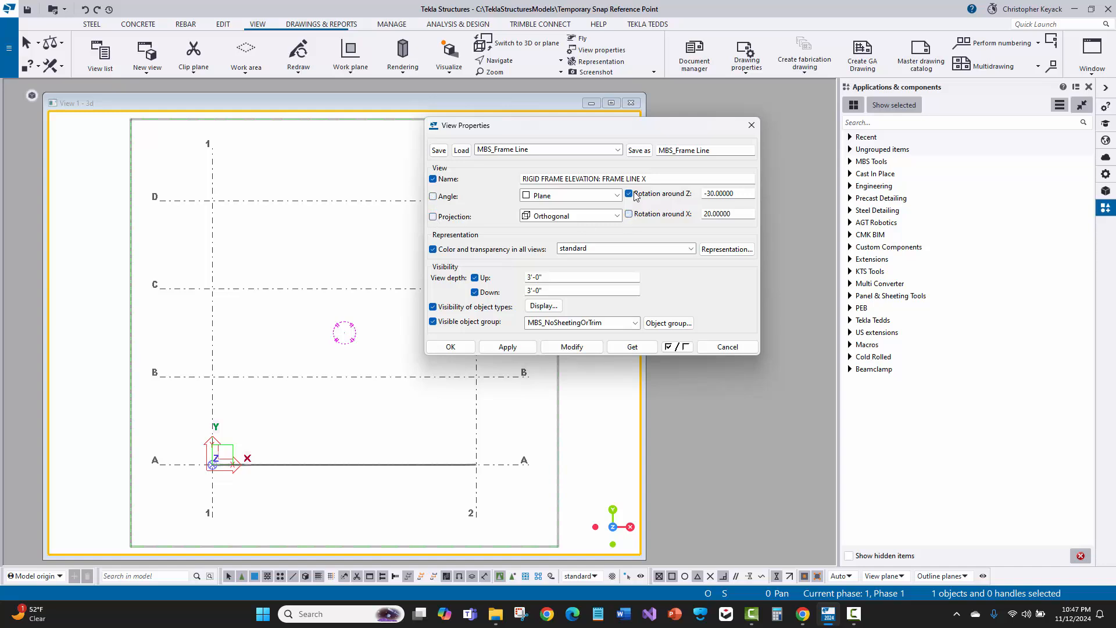
pyautogui.click(629, 193)
pyautogui.click(676, 347)
pyautogui.click(676, 347)
pyautogui.click(676, 347)
pyautogui.click(285, 228)
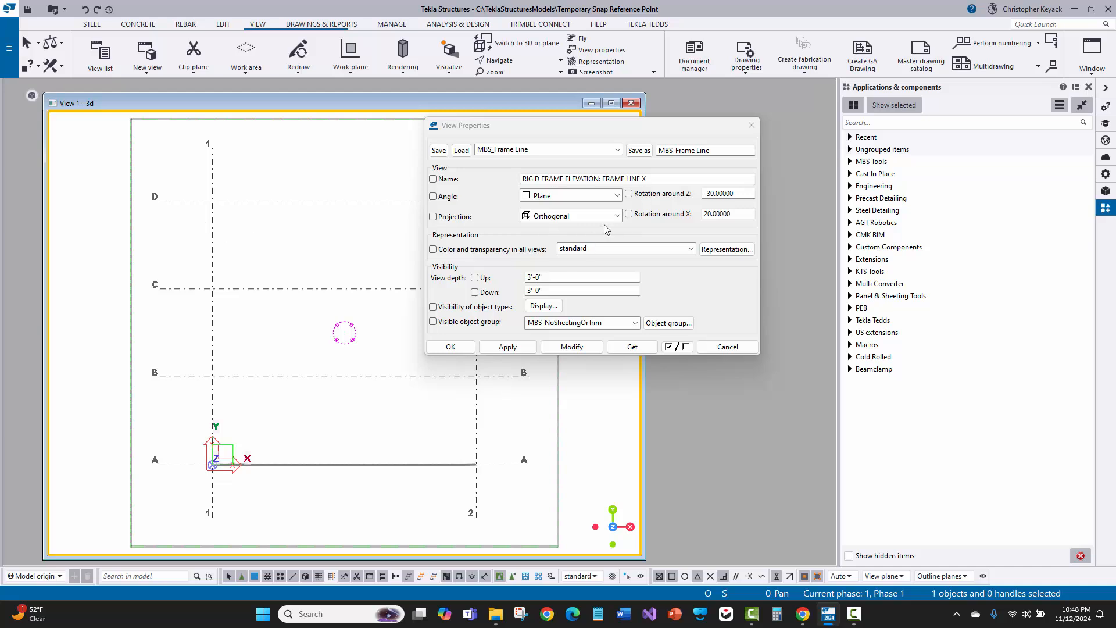
pyautogui.click(631, 346)
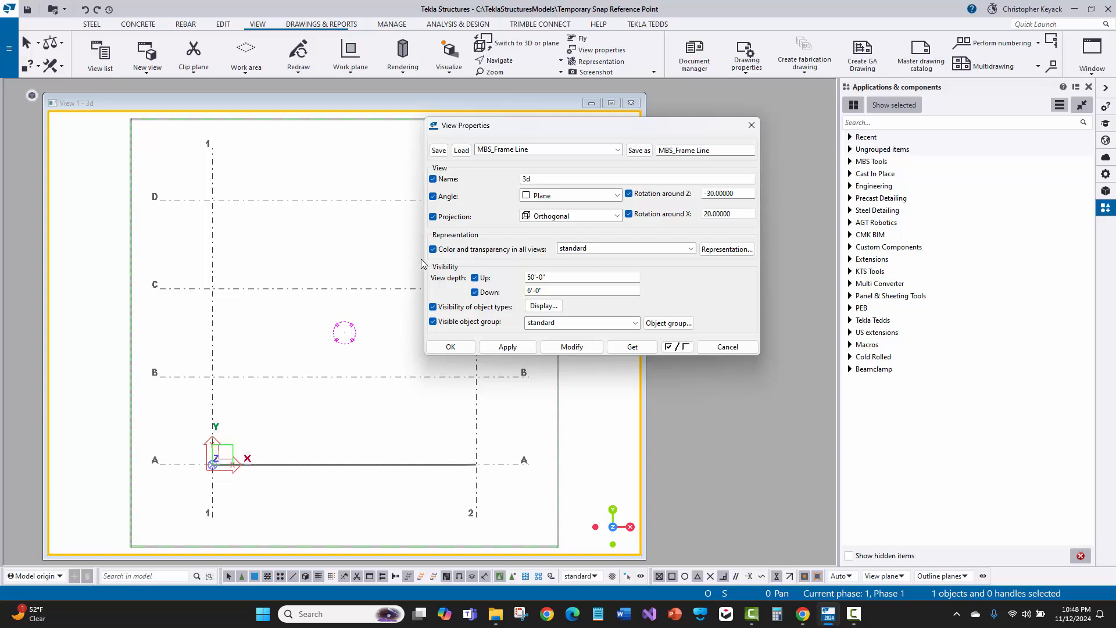
# Load the saved MBS_End Wall Sheeting view properties
pyautogui.click(279, 220)
pyautogui.doubleClick(277, 223)
pyautogui.click(508, 151)
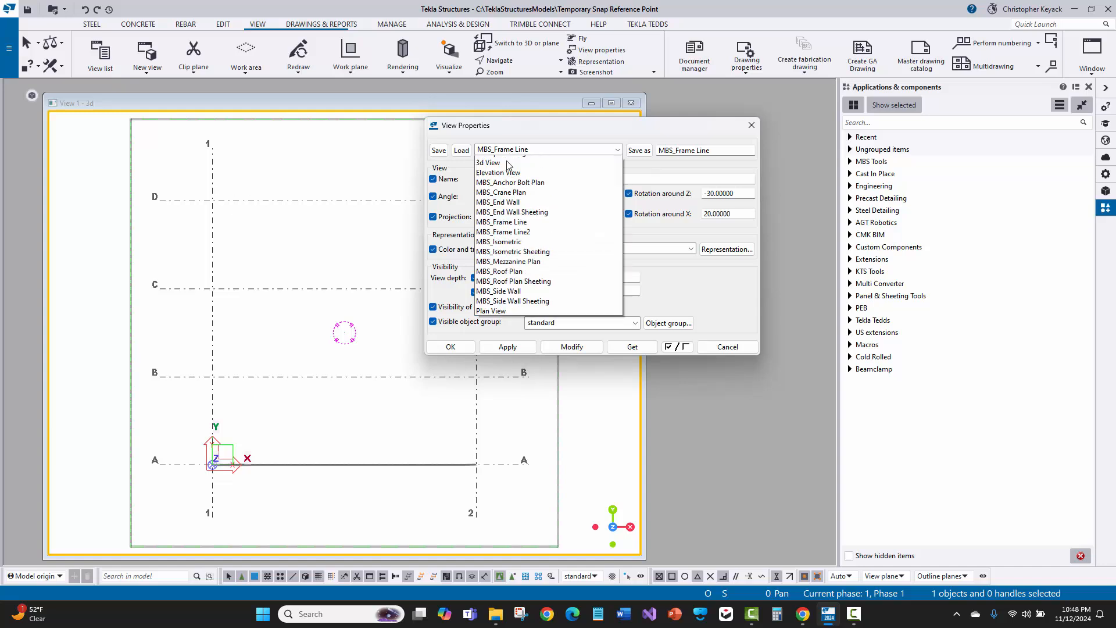
pyautogui.scroll(1, 507, 169)
pyautogui.click(507, 238)
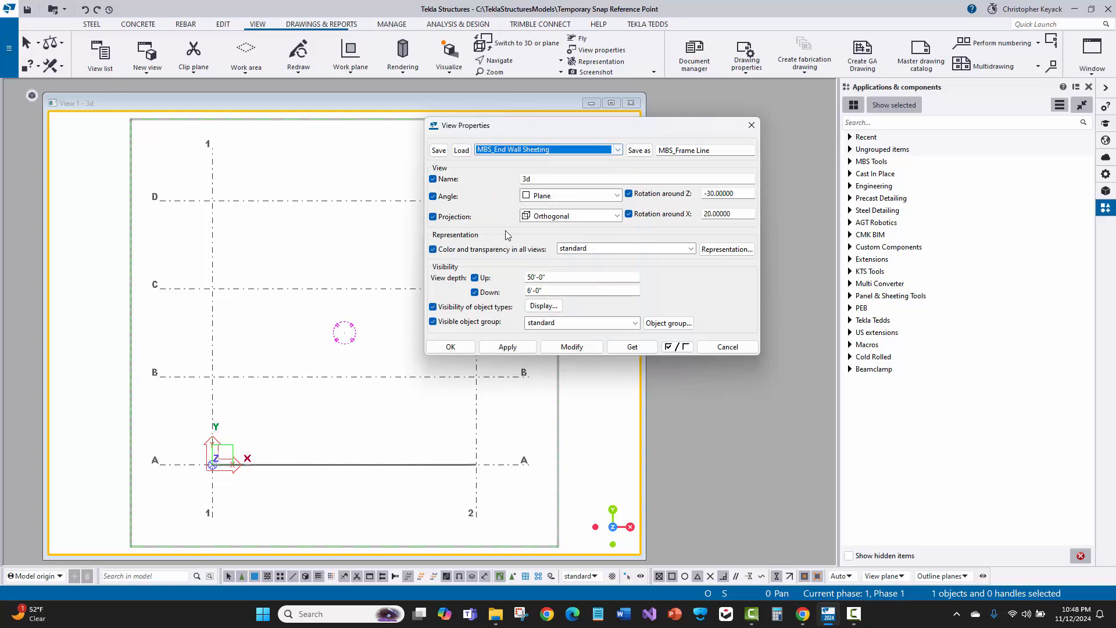
pyautogui.click(462, 151)
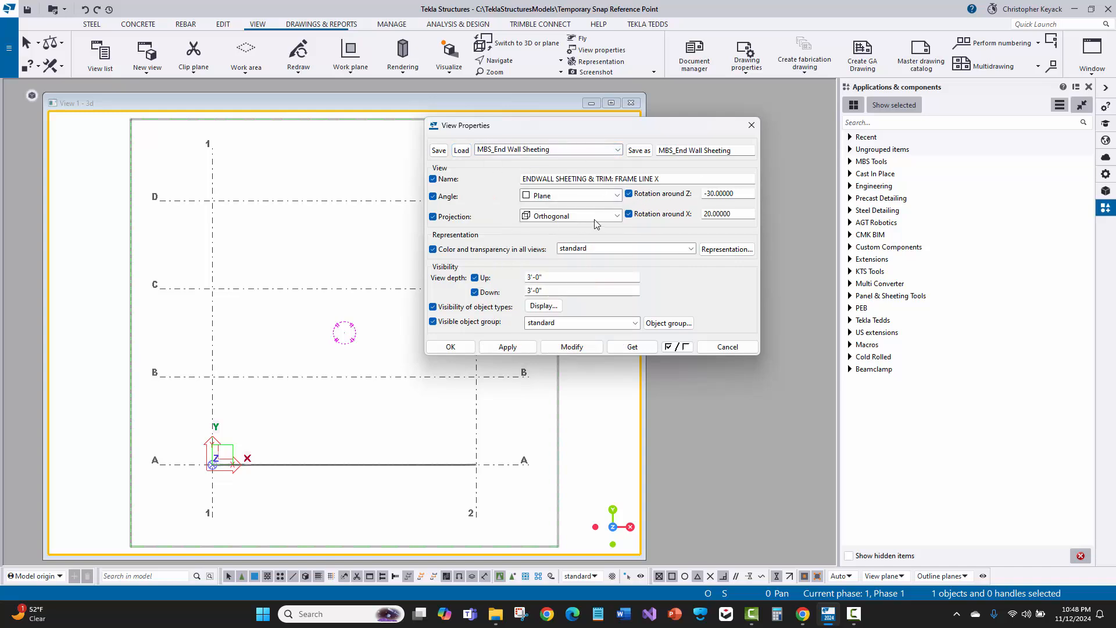
# Load the MBS_Crane Plan view properties, then get View 1's current properties back into the dialog
pyautogui.doubleClick(280, 228)
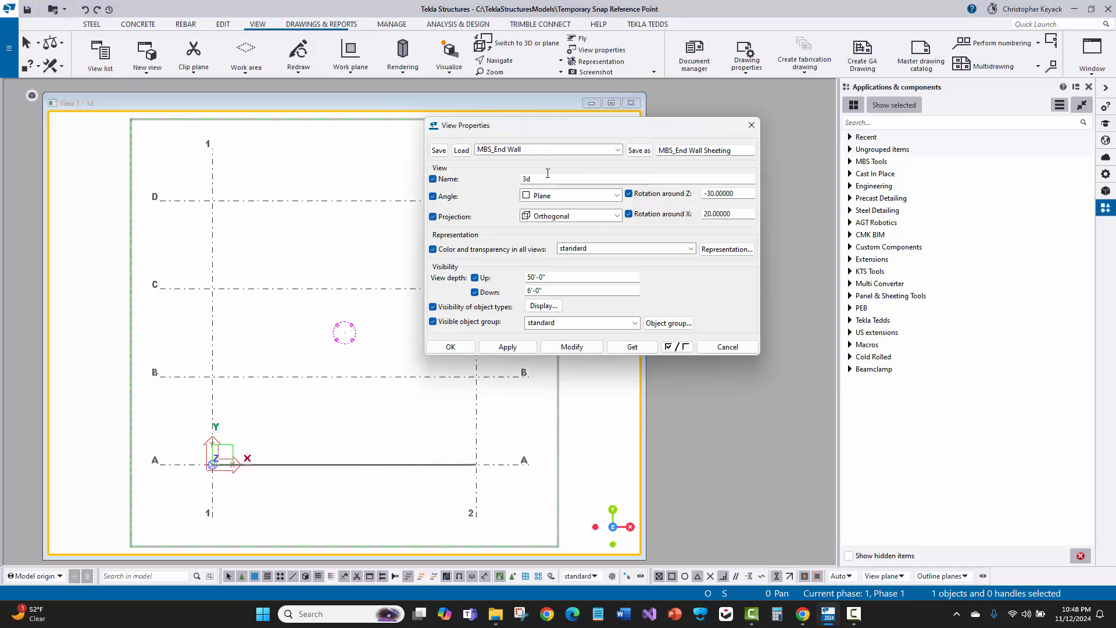
pyautogui.click(530, 150)
pyautogui.click(546, 209)
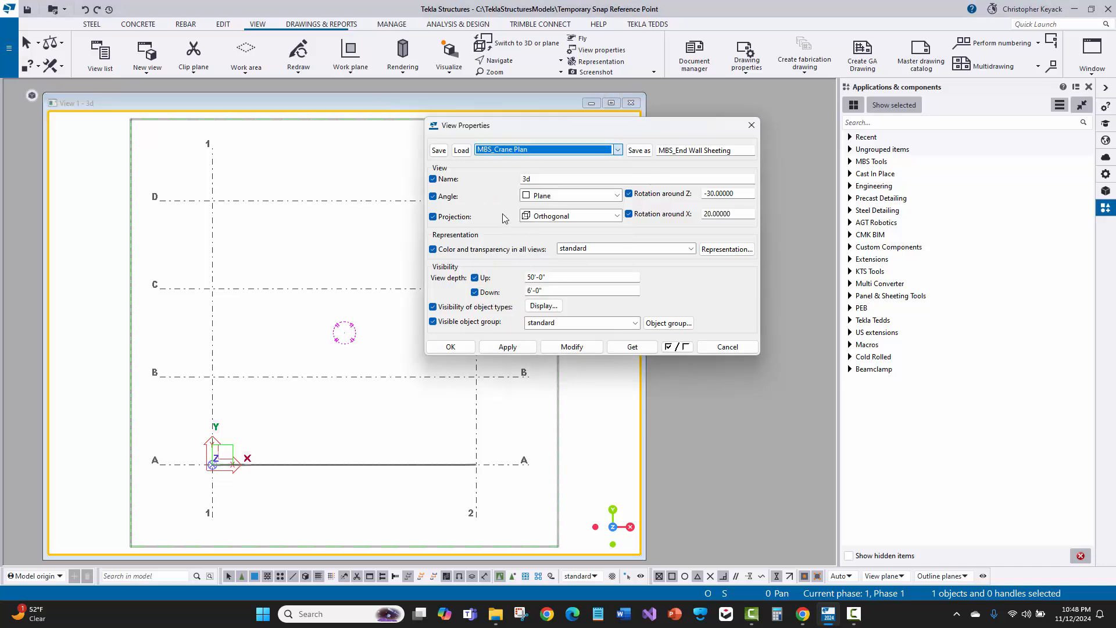
pyautogui.click(462, 149)
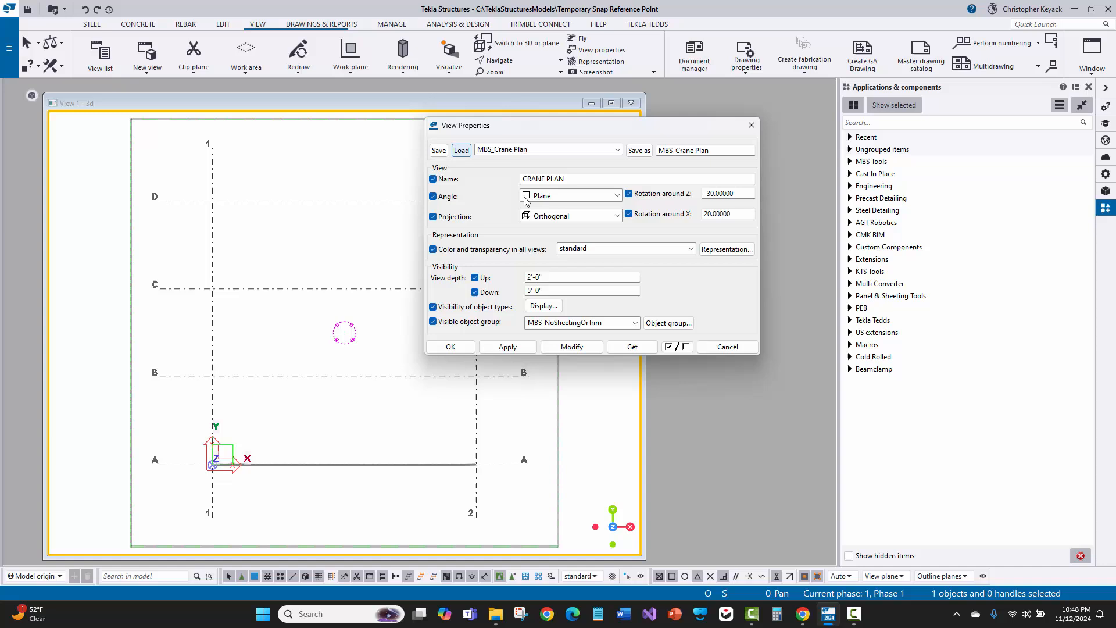
pyautogui.click(627, 347)
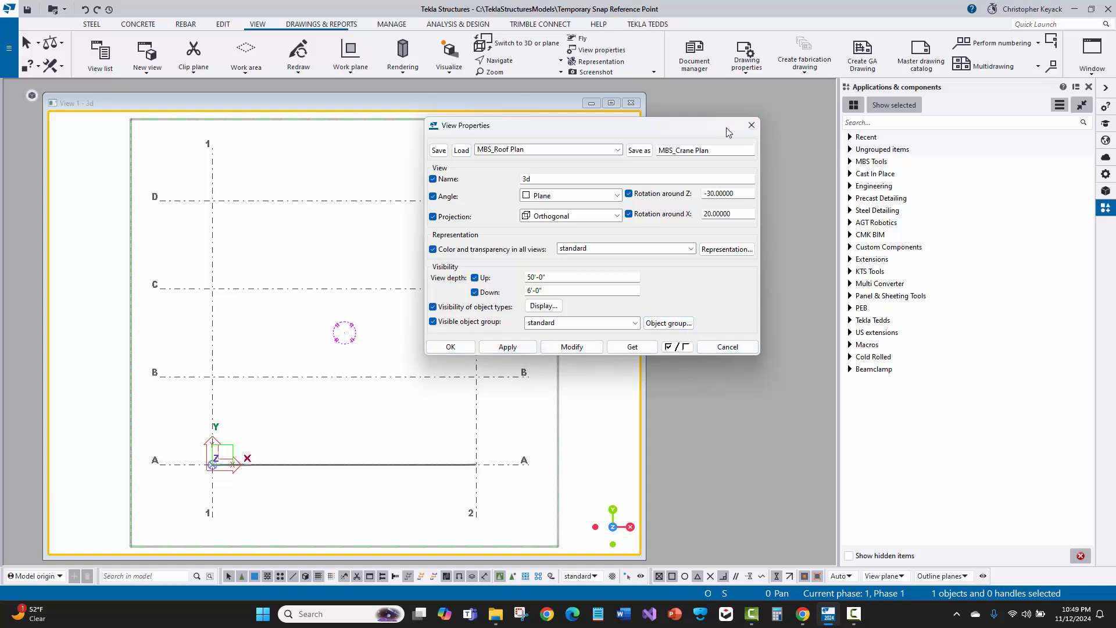
pyautogui.moveTo(726, 126); pyautogui.dragTo(770, 163)
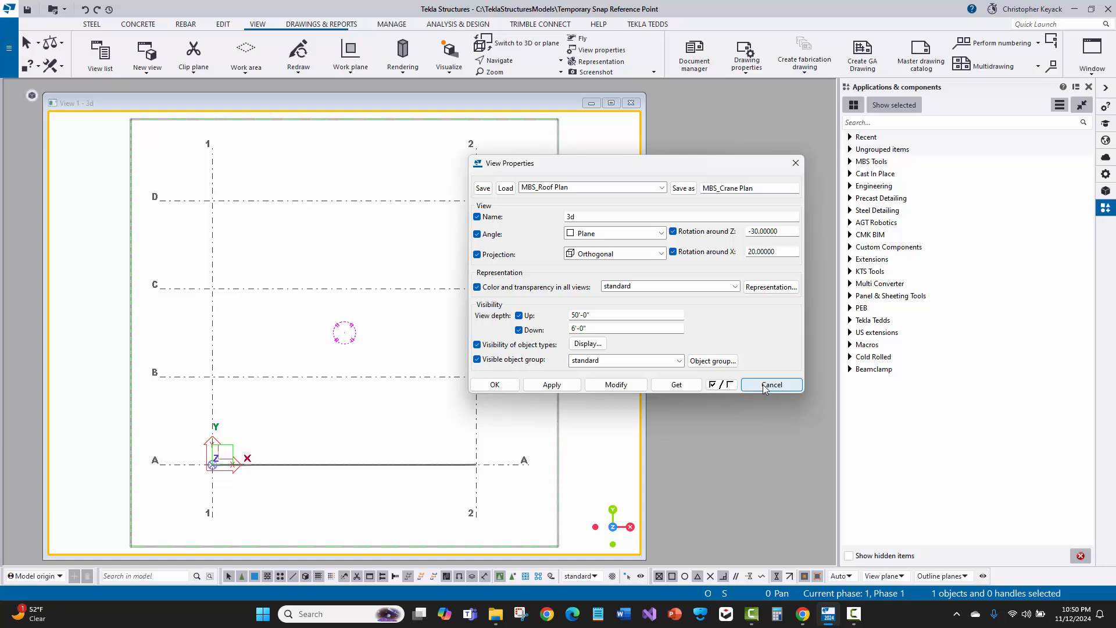
# Load the standard view properties and close the View Properties dialog without applying
pyautogui.click(558, 188)
pyautogui.click(534, 200)
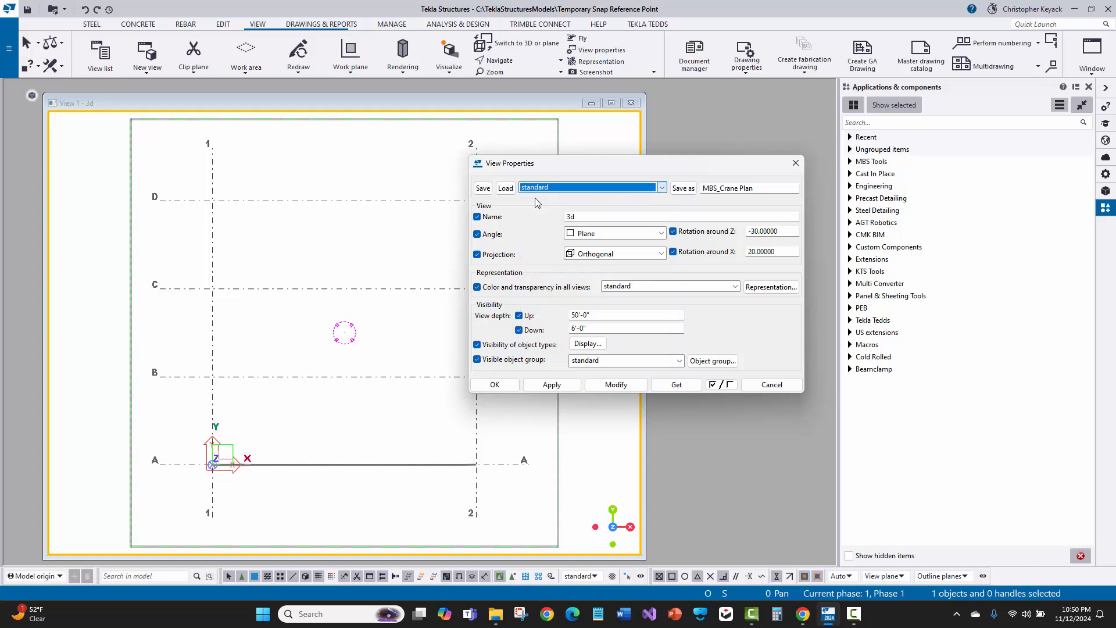
pyautogui.click(505, 189)
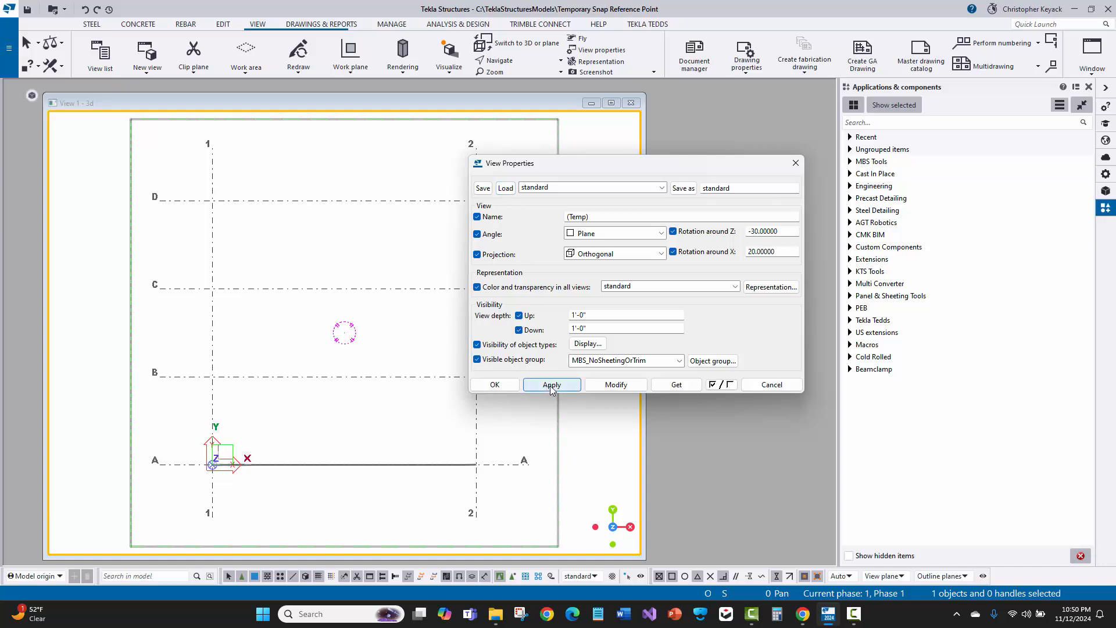
pyautogui.click(771, 385)
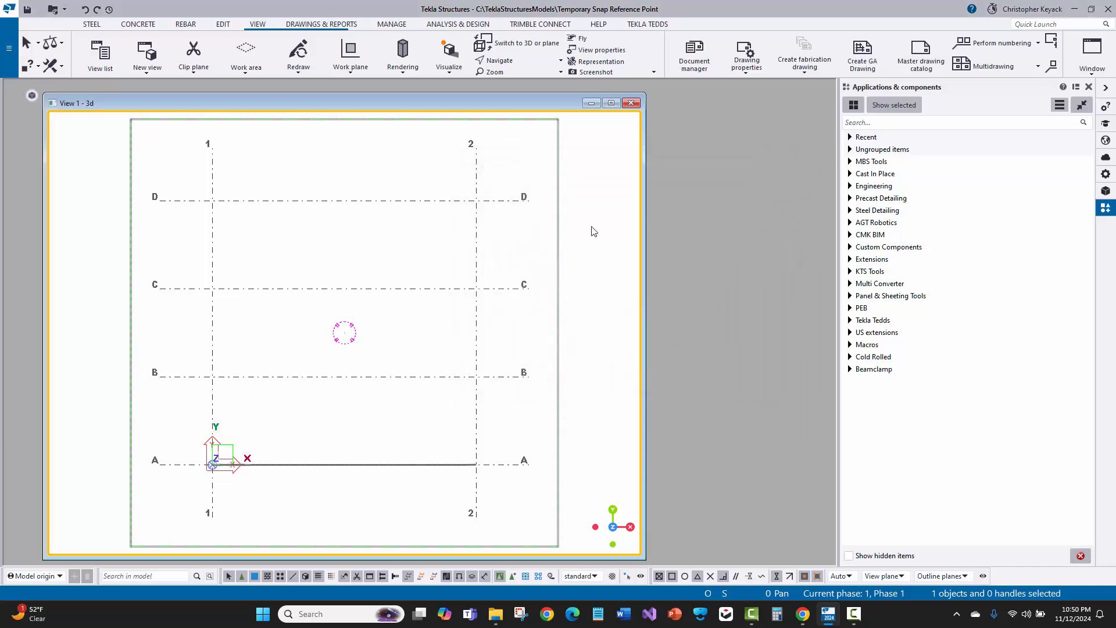
# Reopen View Properties, load MBS_Crane Plan and confirm the dialog
pyautogui.click(598, 51)
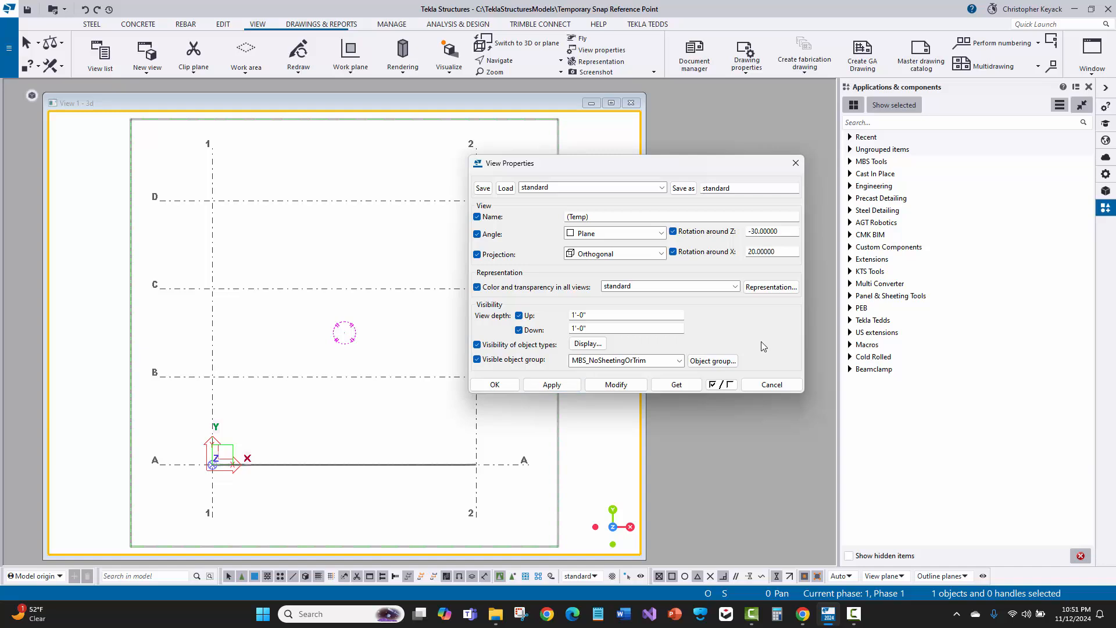
pyautogui.click(581, 186)
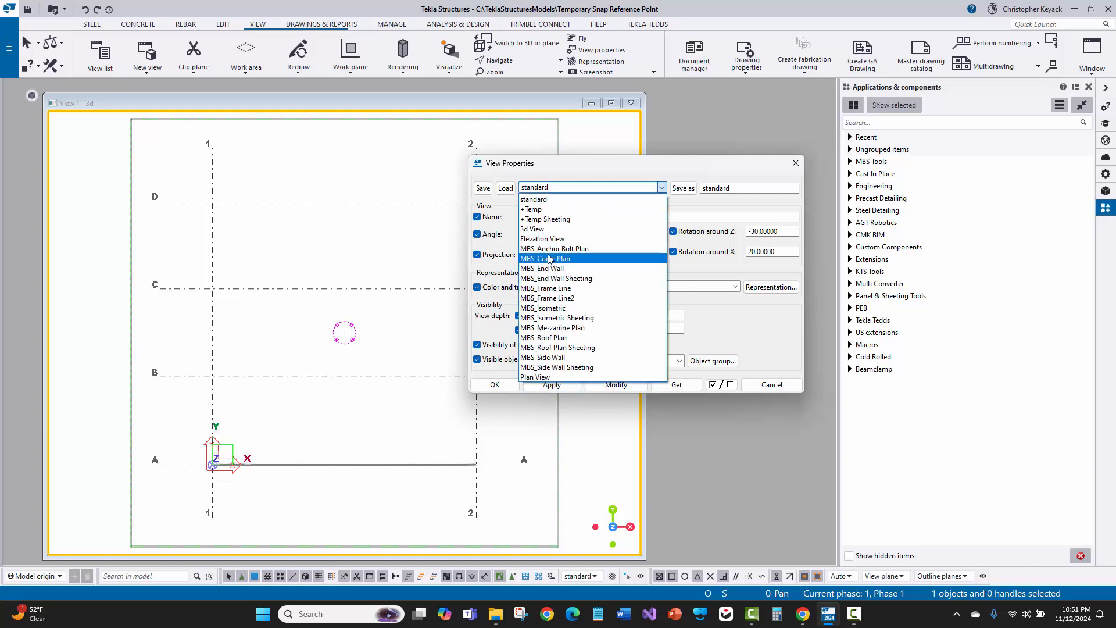
pyautogui.click(558, 257)
pyautogui.click(505, 188)
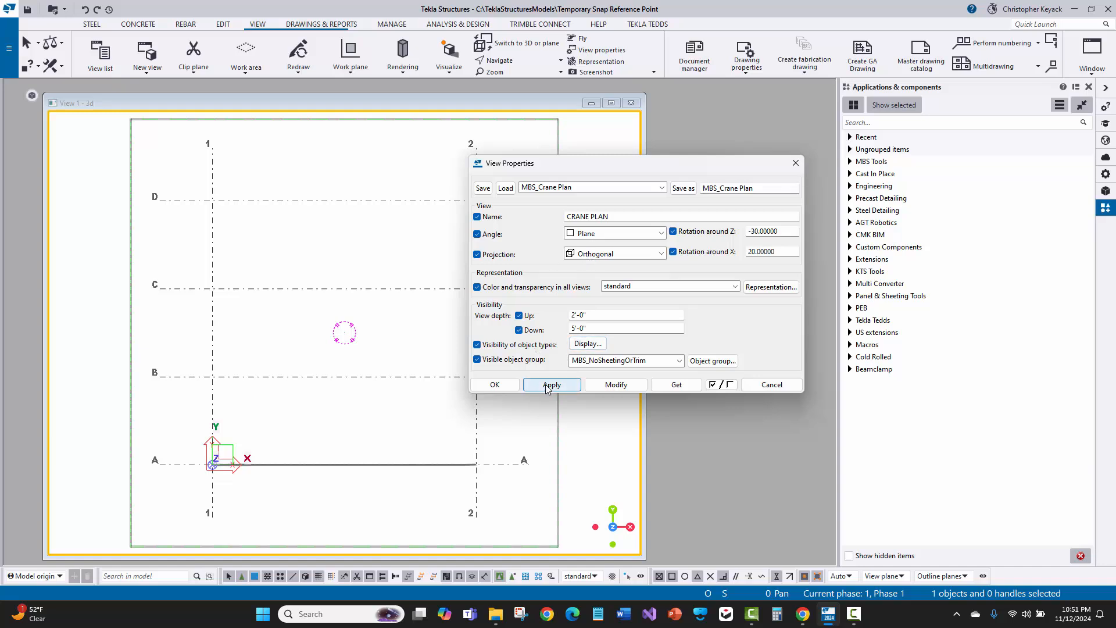
pyautogui.click(494, 384)
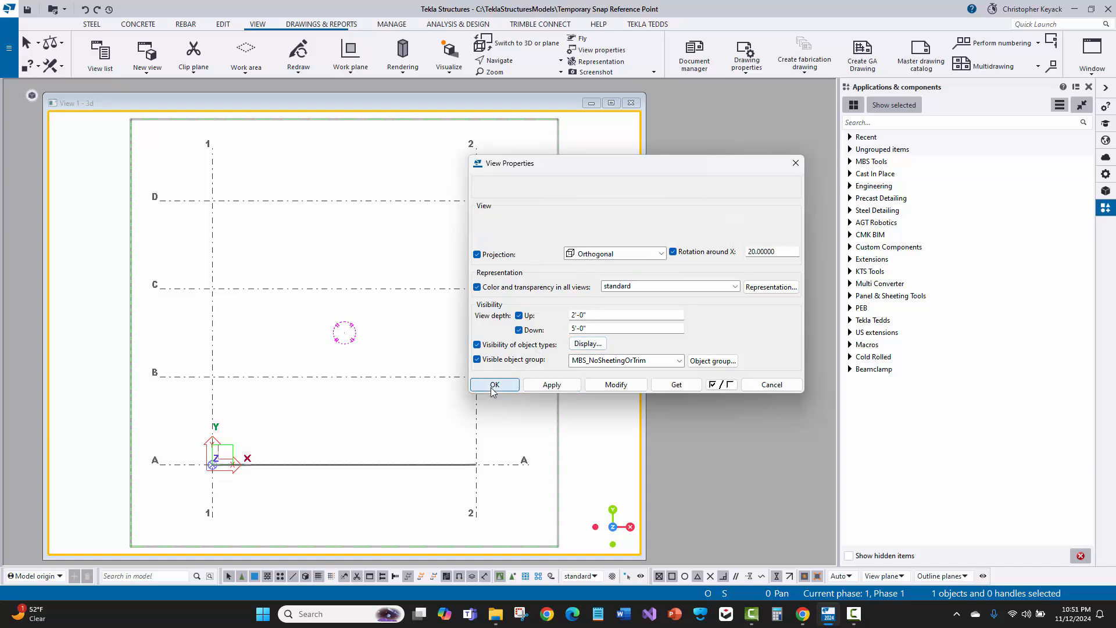
# Reopen View Properties to check the loaded settings, then close it
pyautogui.click(599, 51)
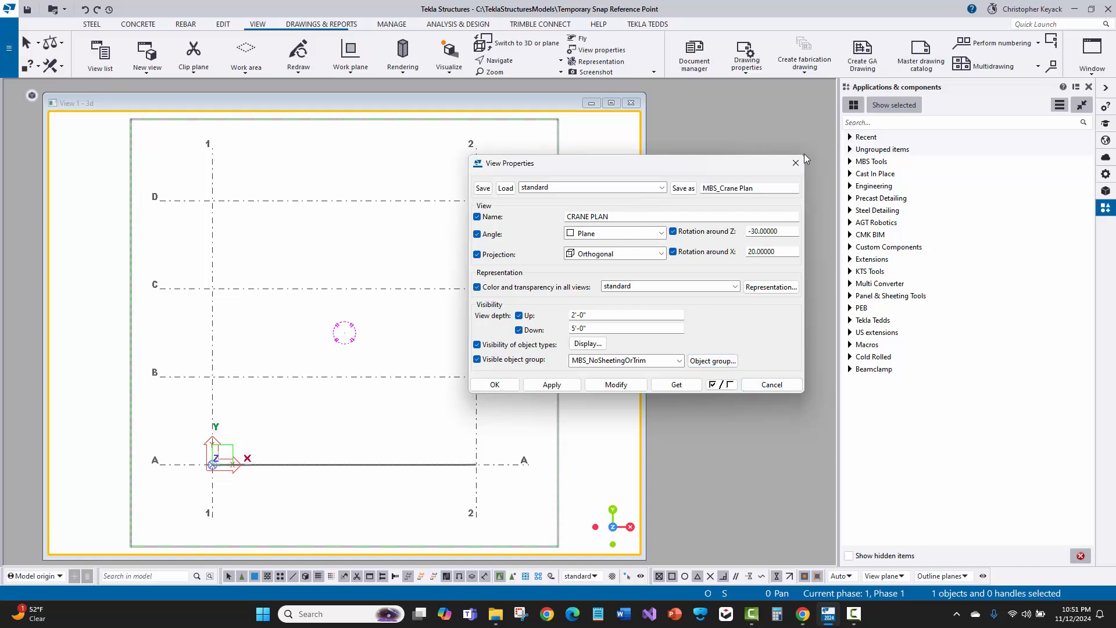
pyautogui.click(772, 385)
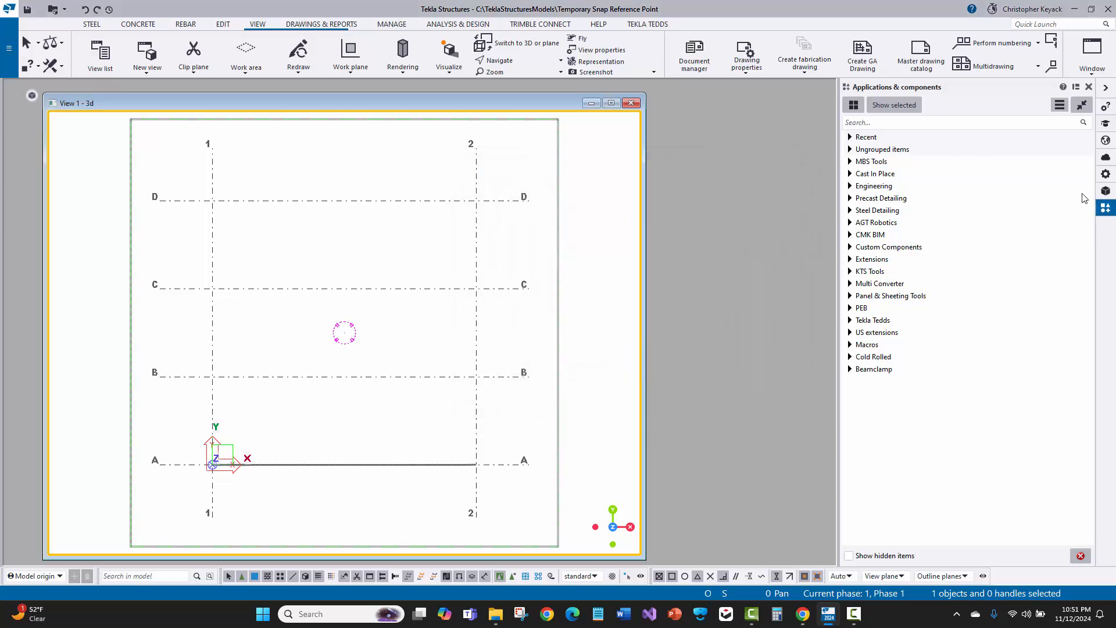
# Search the component catalog for 146 and open the Shear plate simple (146) properties
pyautogui.click(940, 122)
pyautogui.write('146')
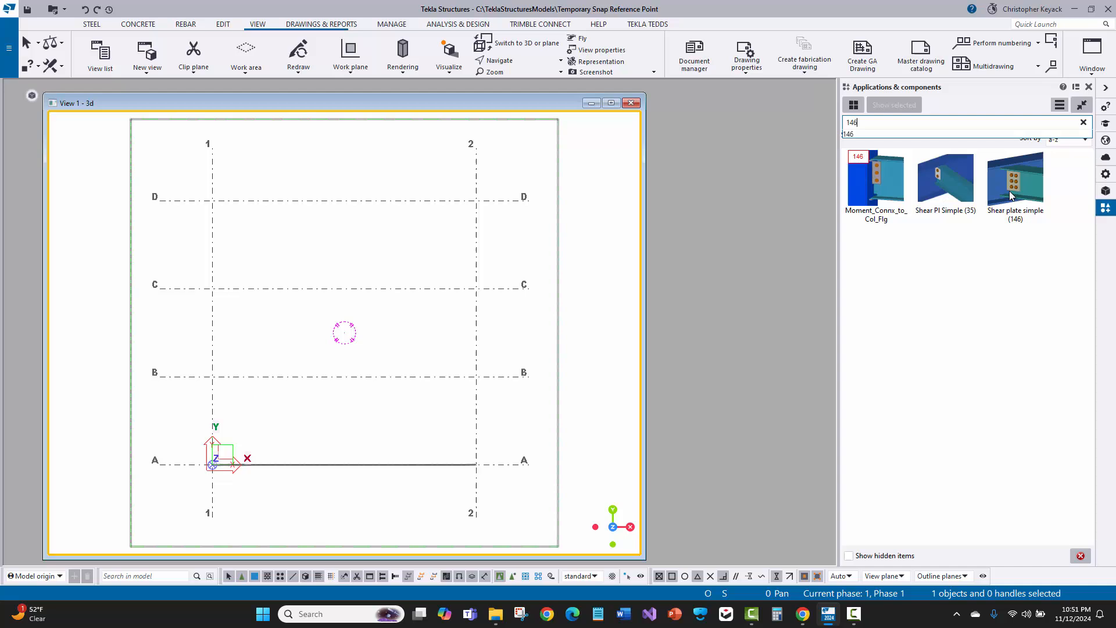
pyautogui.doubleClick(1009, 191)
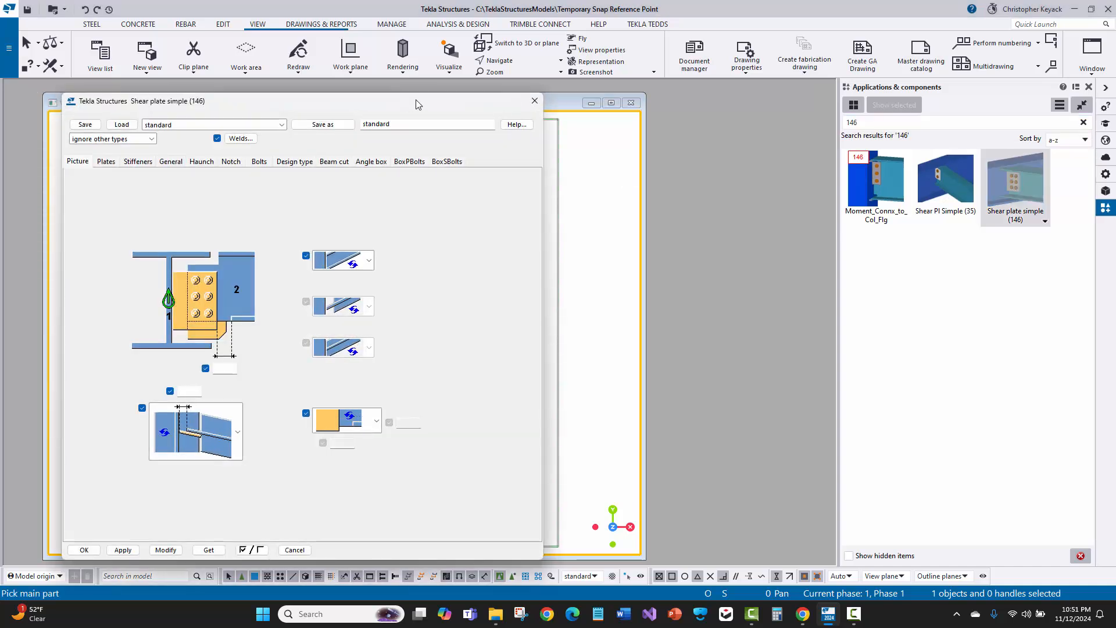
# Load the standard settings and set the bolts to 4 rows at 3 spacing with 1.5 edge distances
pyautogui.moveTo(410, 103); pyautogui.dragTo(642, 99)
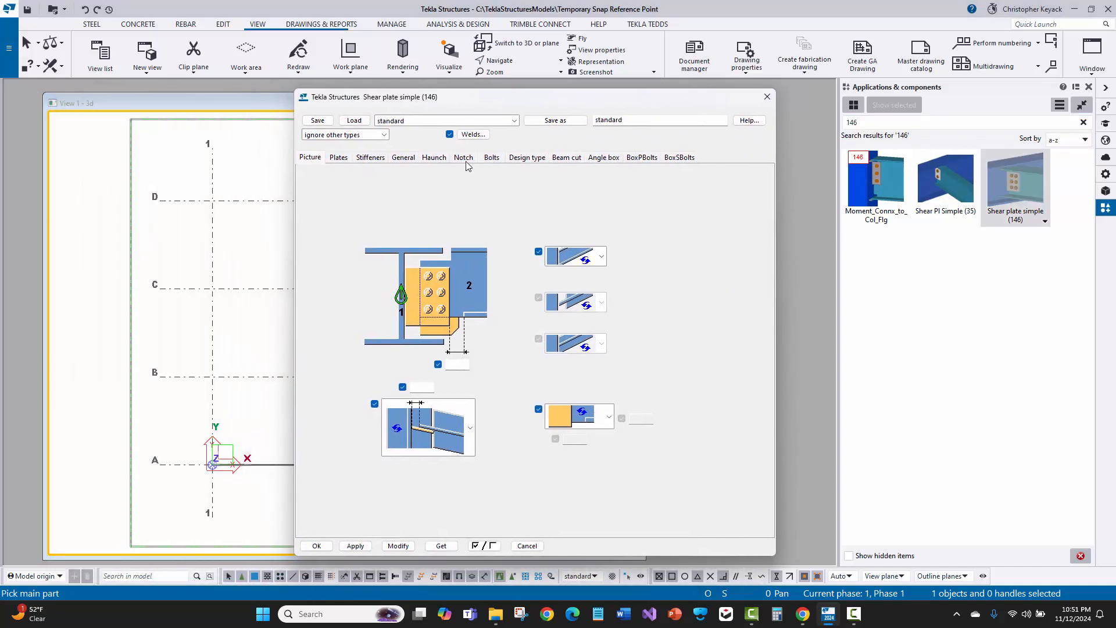
pyautogui.click(407, 121)
pyautogui.click(414, 129)
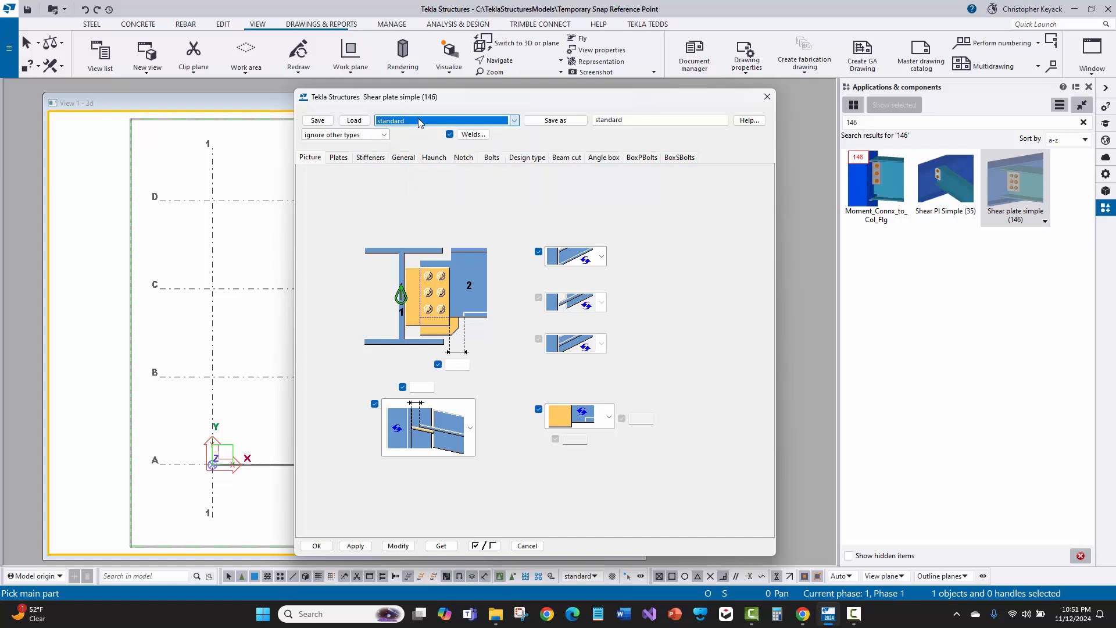
pyautogui.click(491, 157)
pyautogui.click(467, 332)
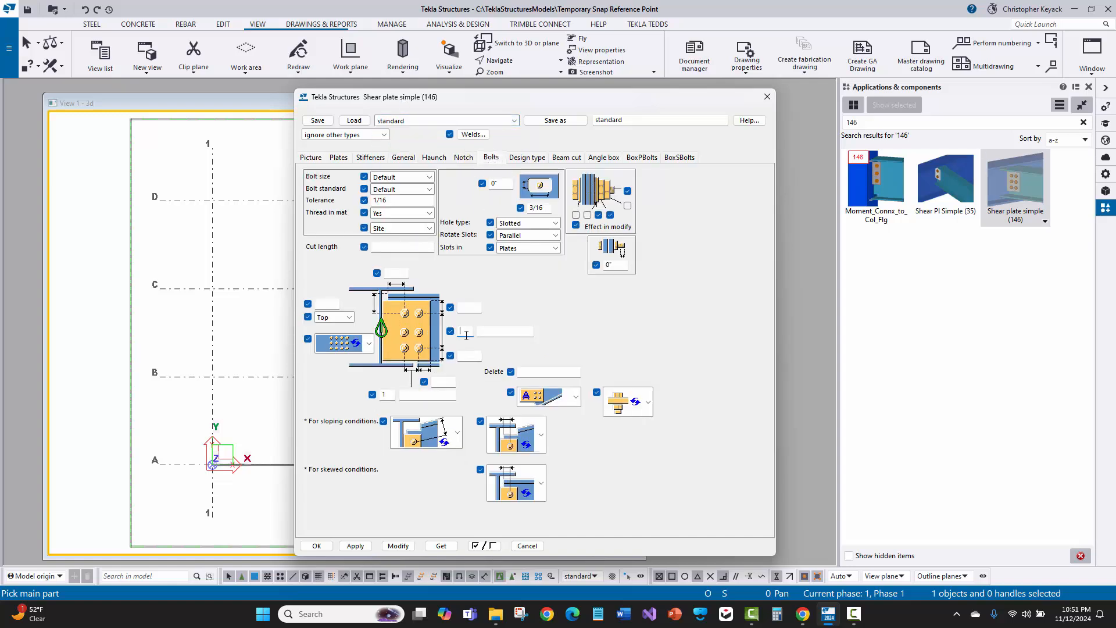
pyautogui.write('4')
pyautogui.click(491, 332)
pyautogui.write('3')
pyautogui.click(462, 307)
pyautogui.write('1.5')
pyautogui.click(472, 355)
pyautogui.write('1.5')
# Enable only the bolt count and lower edge checkboxes, then cancel the component dialog
pyautogui.click(498, 331)
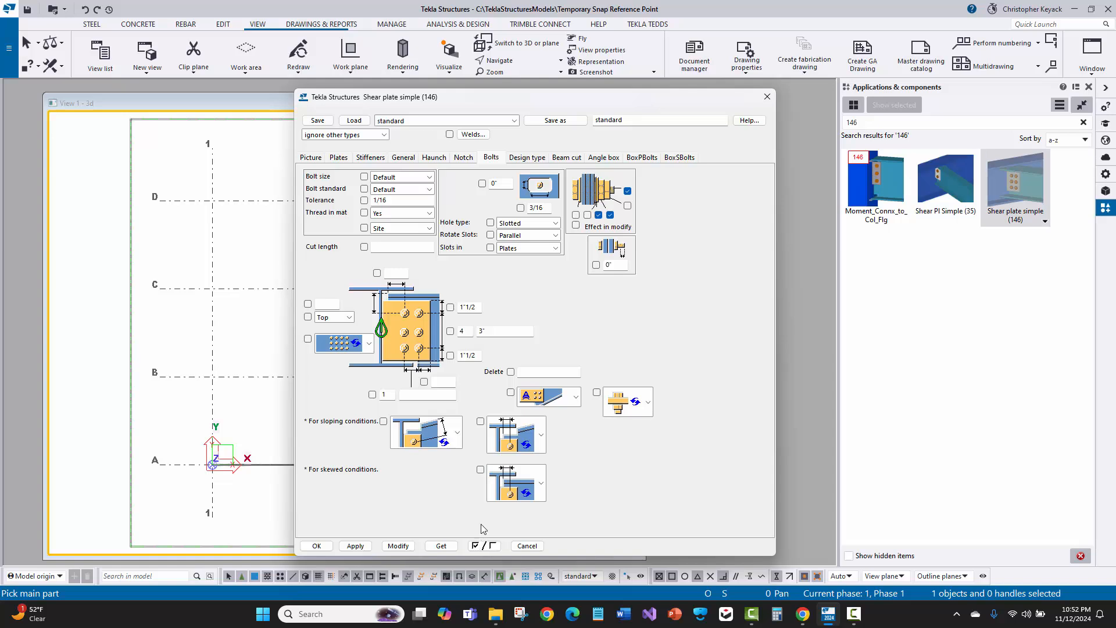
pyautogui.click(450, 331)
pyautogui.click(449, 356)
pyautogui.click(526, 546)
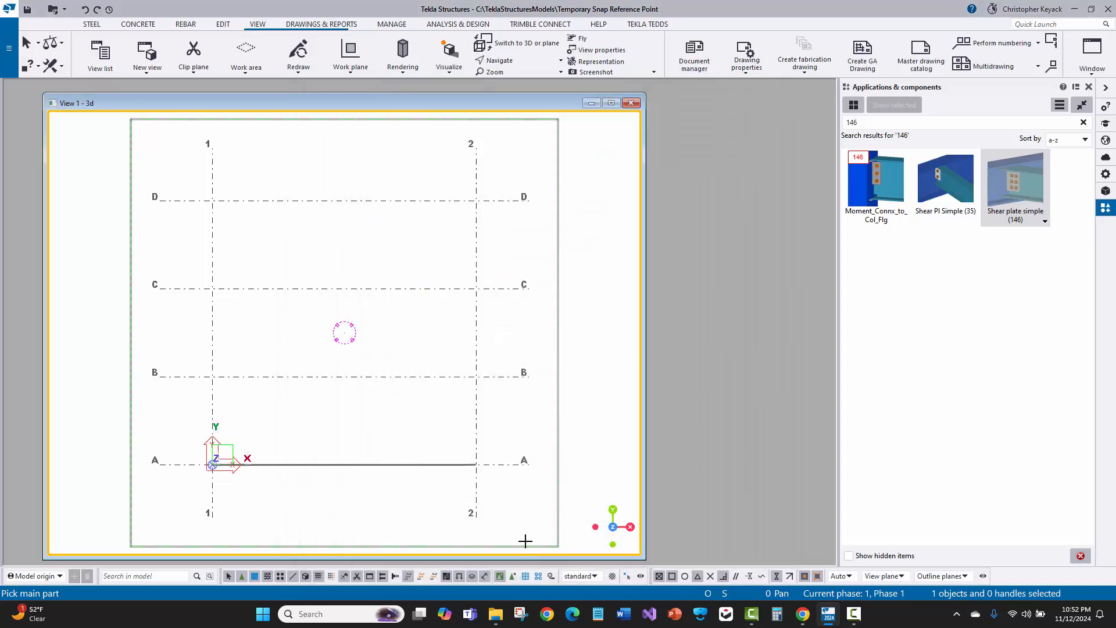
# Reopen Shear plate simple (146), set bolt spacing to 3 and top edge distance to 1.4, then apply and confirm
pyautogui.doubleClick(1015, 186)
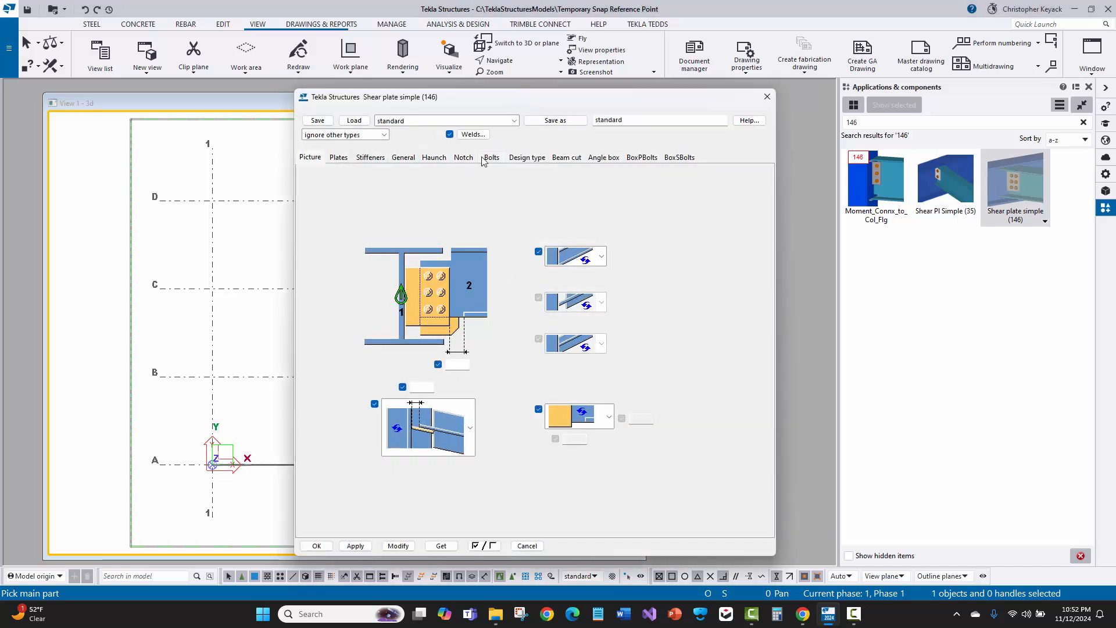
pyautogui.click(491, 158)
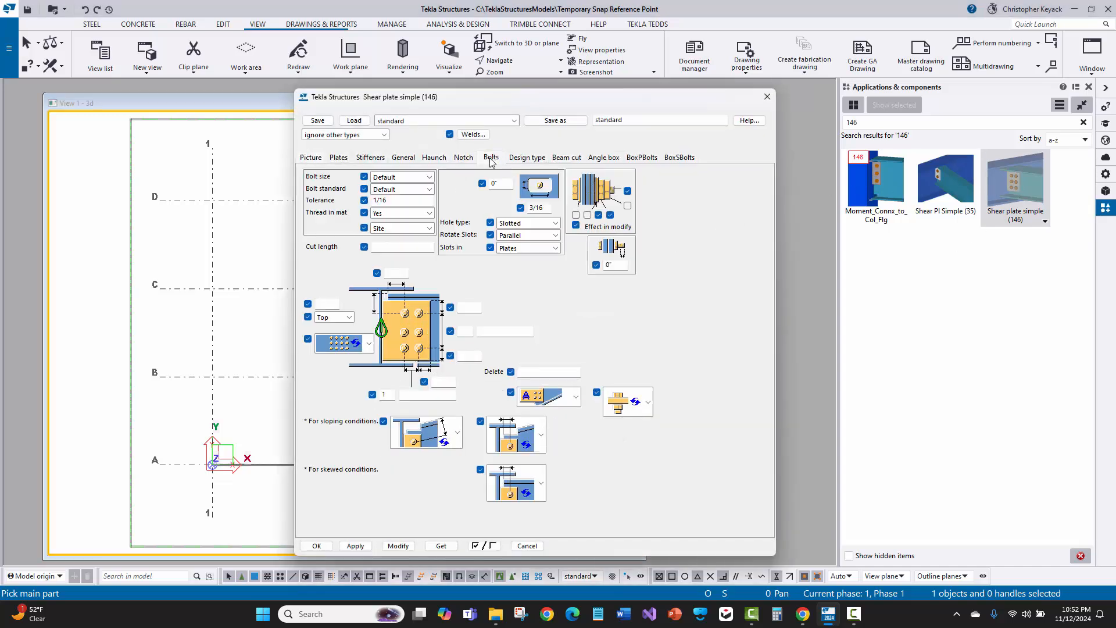
pyautogui.click(468, 331)
pyautogui.click(491, 329)
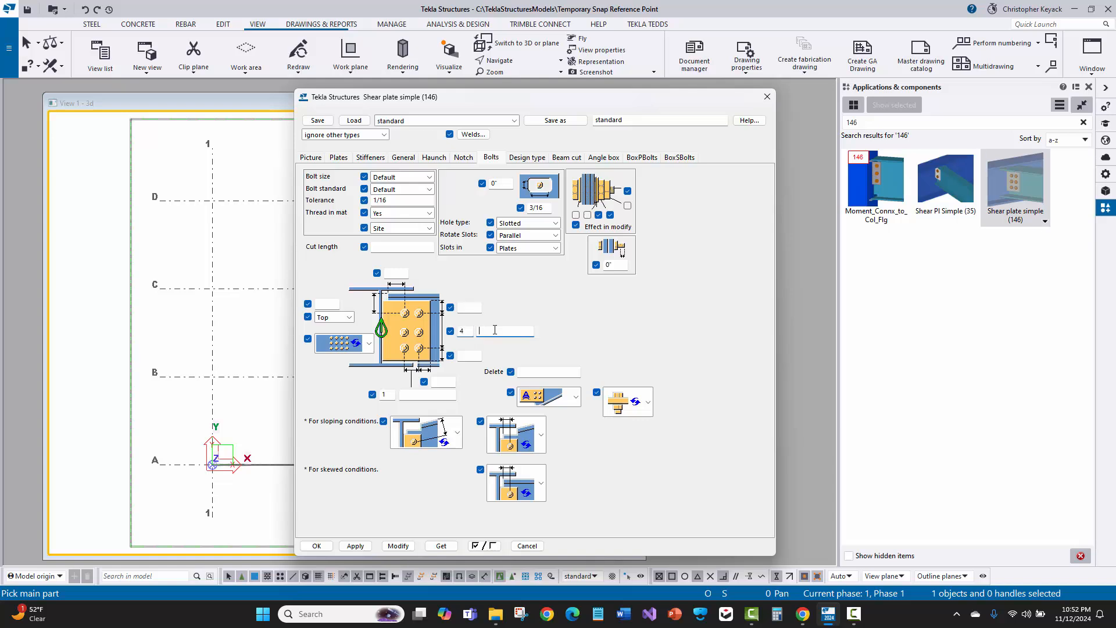
pyautogui.write('3')
pyautogui.click(469, 307)
pyautogui.write('1.4')
pyautogui.click(480, 355)
pyautogui.click(355, 545)
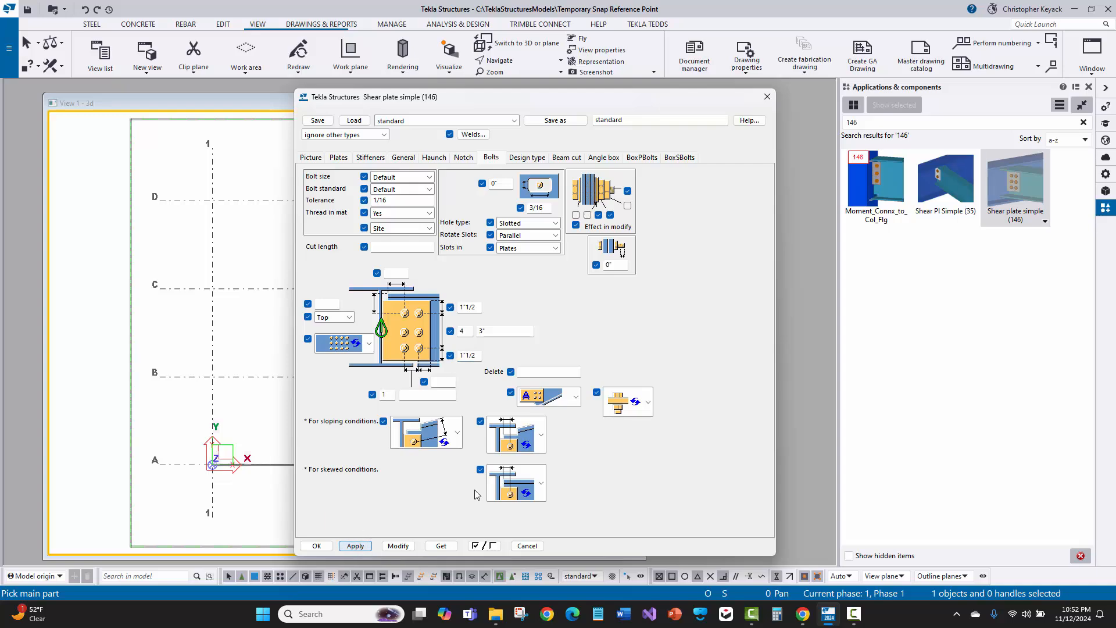
pyautogui.click(315, 546)
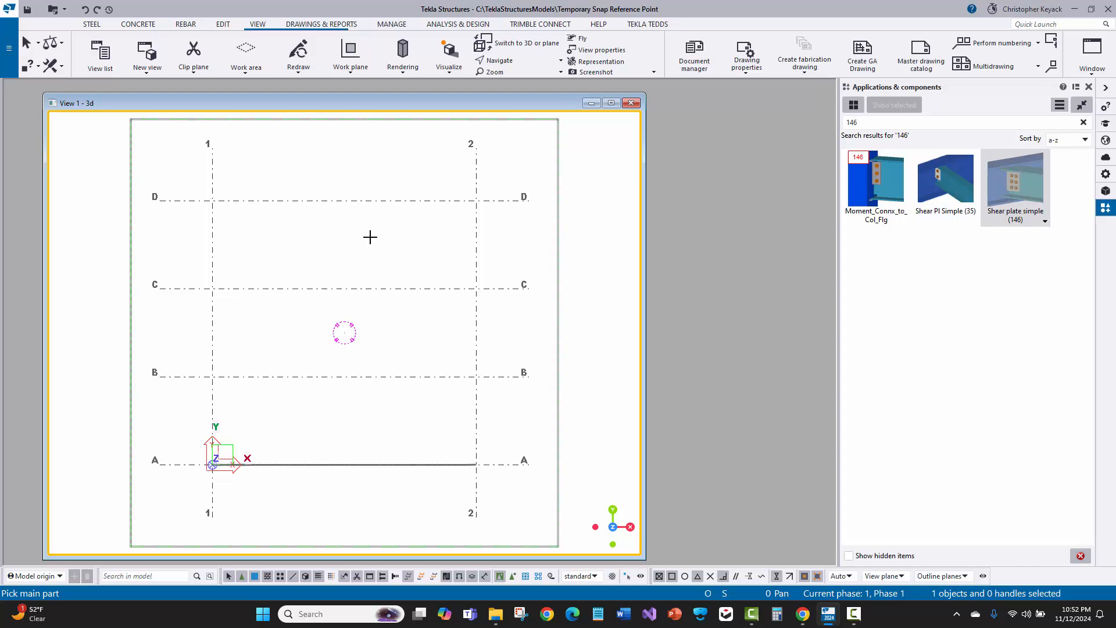
# Reopen Shear plate simple (146), set the number of bolt rows to 5 and confirm
pyautogui.doubleClick(986, 178)
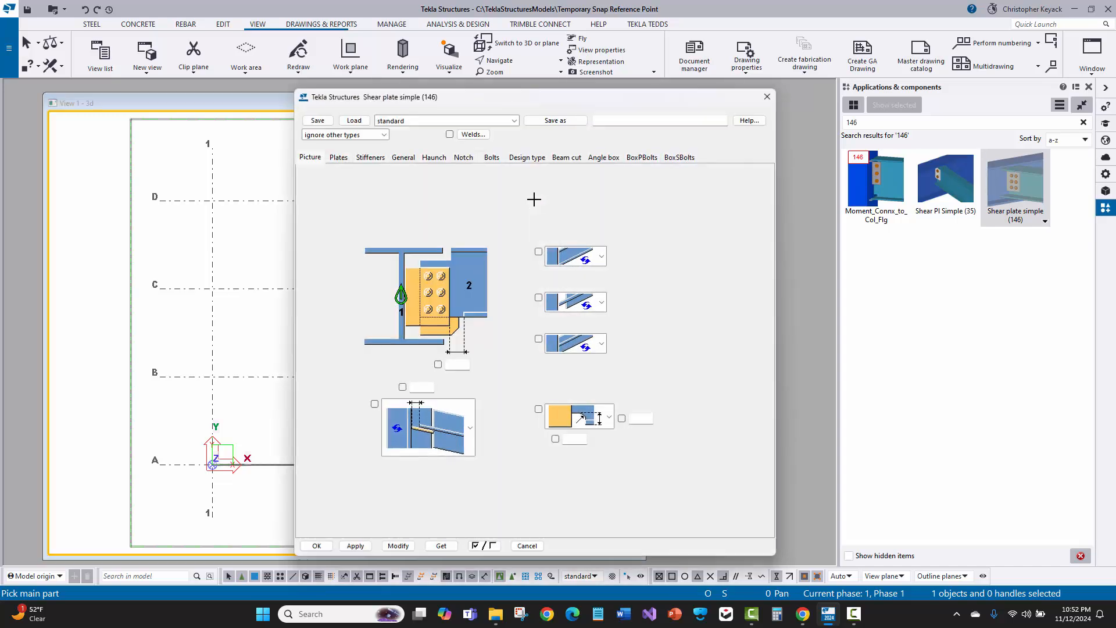
pyautogui.click(491, 157)
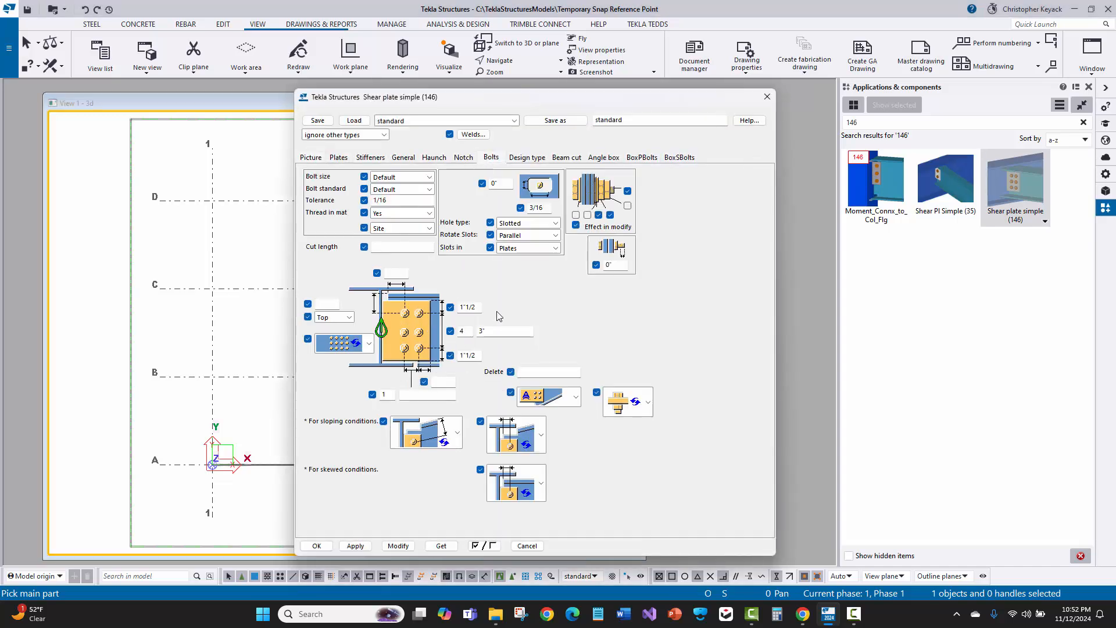
pyautogui.doubleClick(462, 331)
pyautogui.write('5')
pyautogui.click(312, 545)
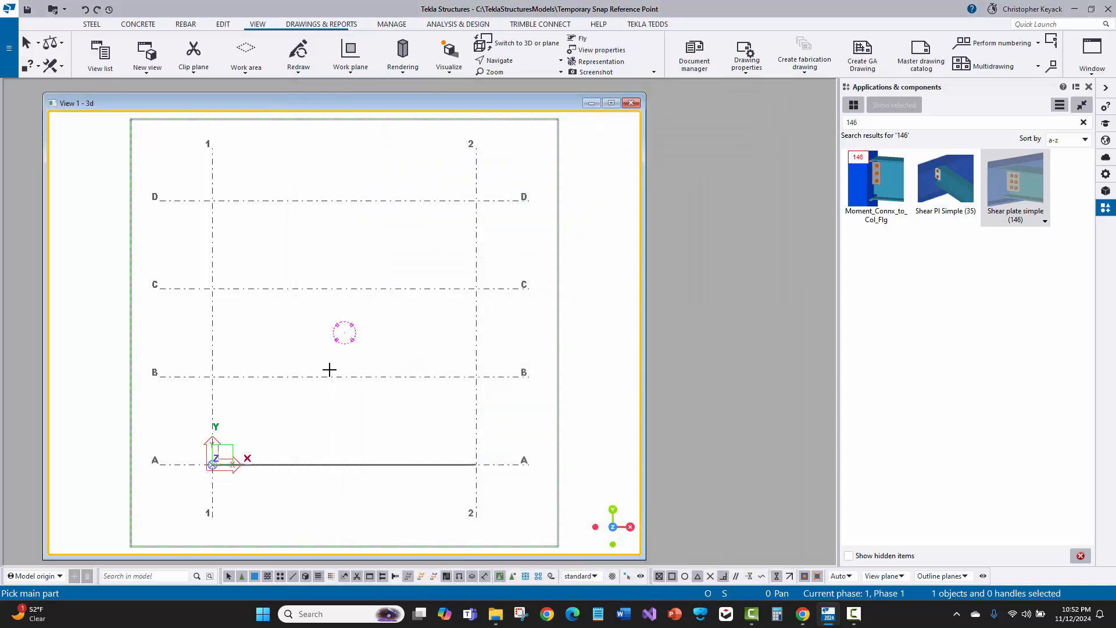
pyautogui.doubleClick(1016, 188)
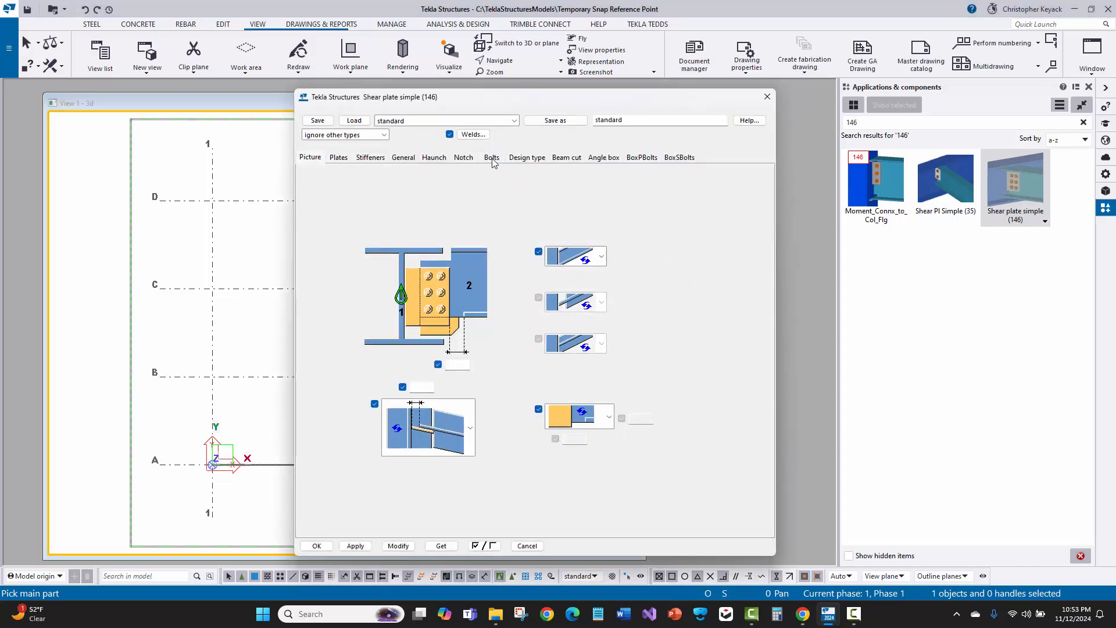
pyautogui.click(492, 158)
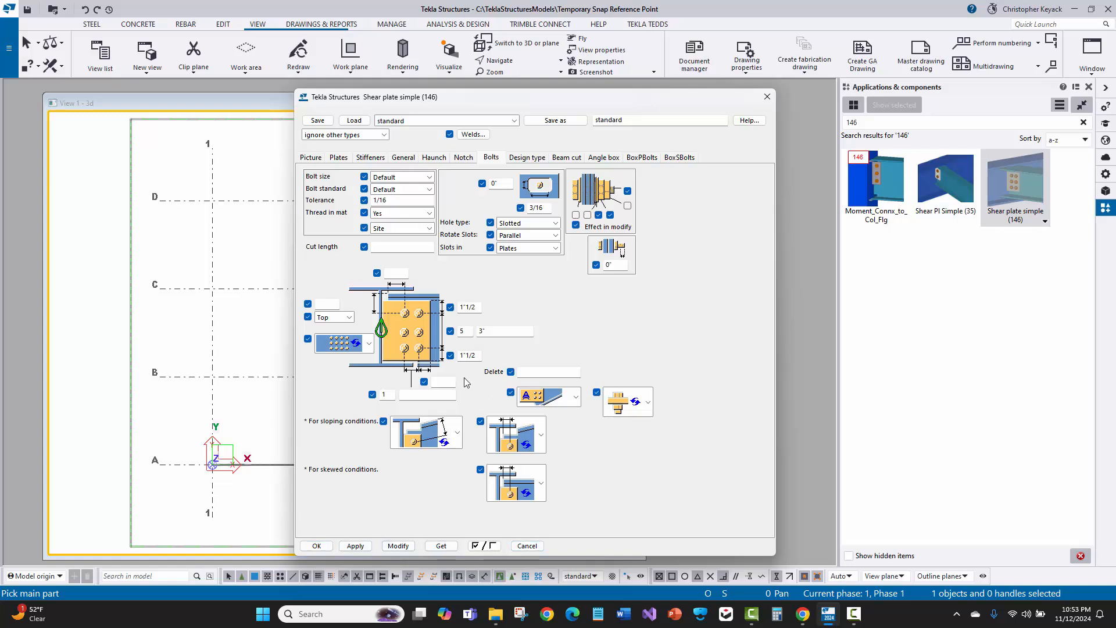
pyautogui.doubleClick(469, 335)
pyautogui.write('6')
pyautogui.click(767, 98)
# Reopen the Shear plate simple (146) bolt settings to check the bolt rows, then close the dialog
pyautogui.doubleClick(1007, 183)
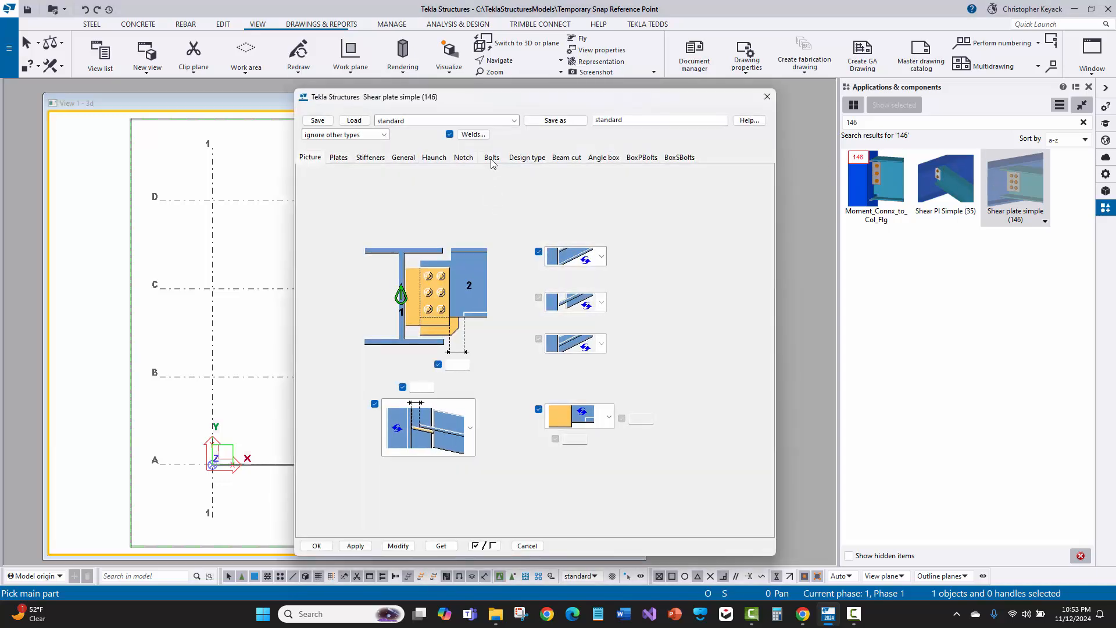
pyautogui.click(491, 158)
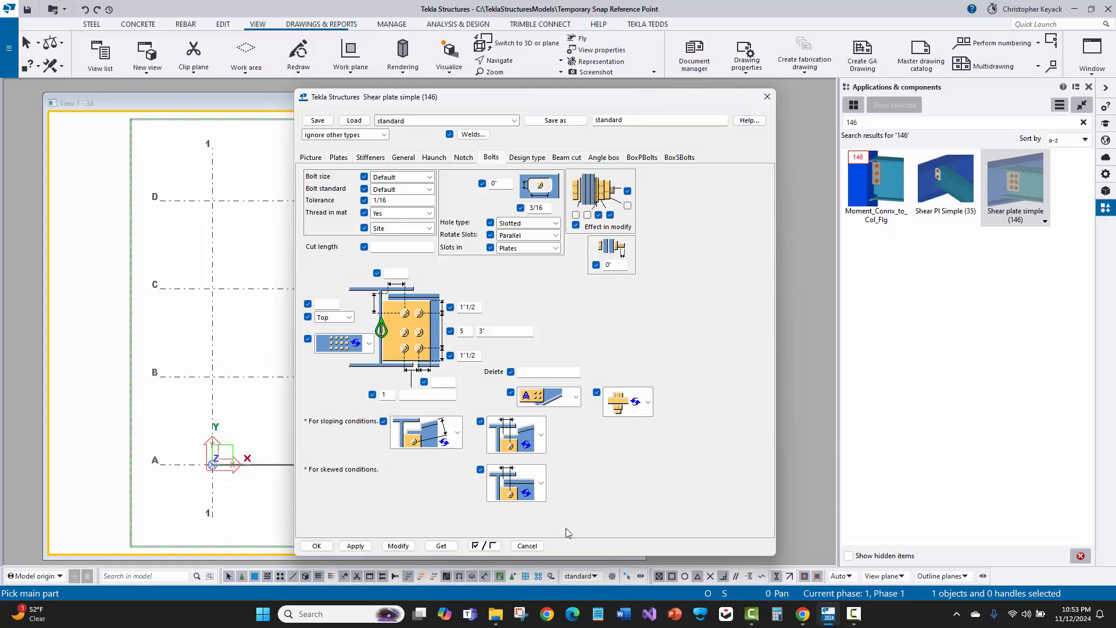
pyautogui.click(766, 97)
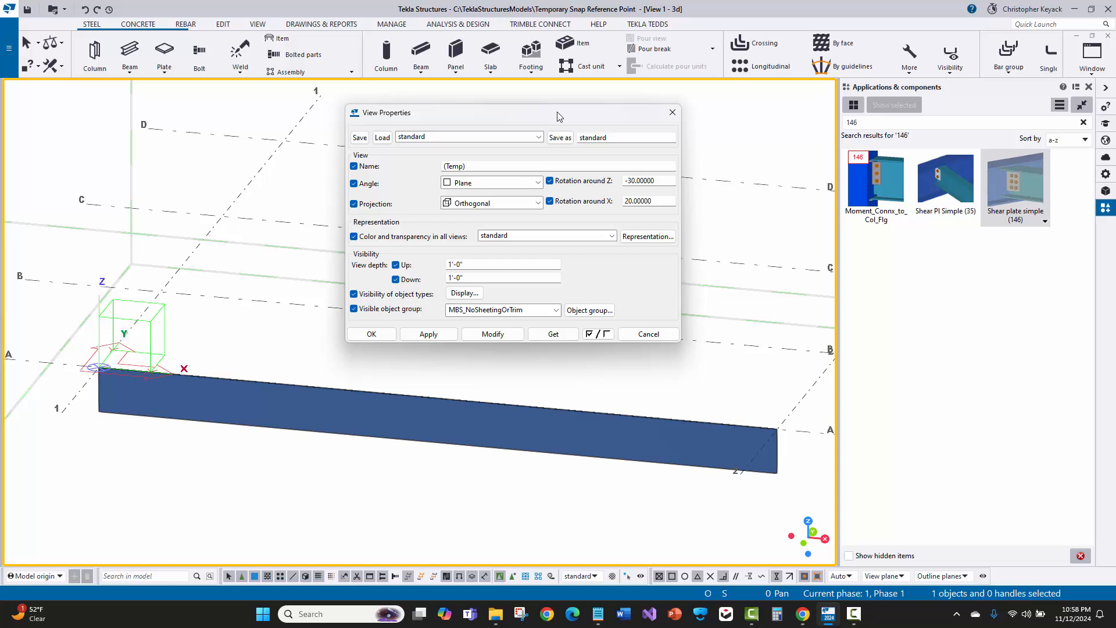
# Load the MBS_Crane Plan saved settings into the View Properties dialog
pyautogui.moveTo(521, 113)
pyautogui.mouseDown()
pyautogui.moveTo(490, 125)
pyautogui.moveTo(506, 124)
pyautogui.mouseUp()
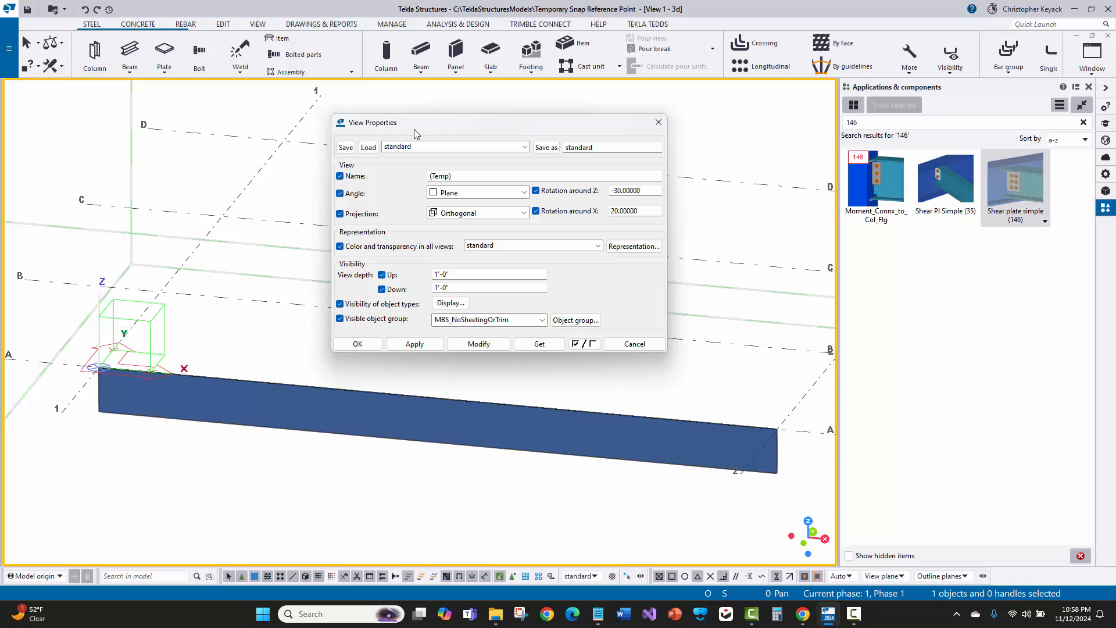
pyautogui.click(368, 147)
pyautogui.click(493, 150)
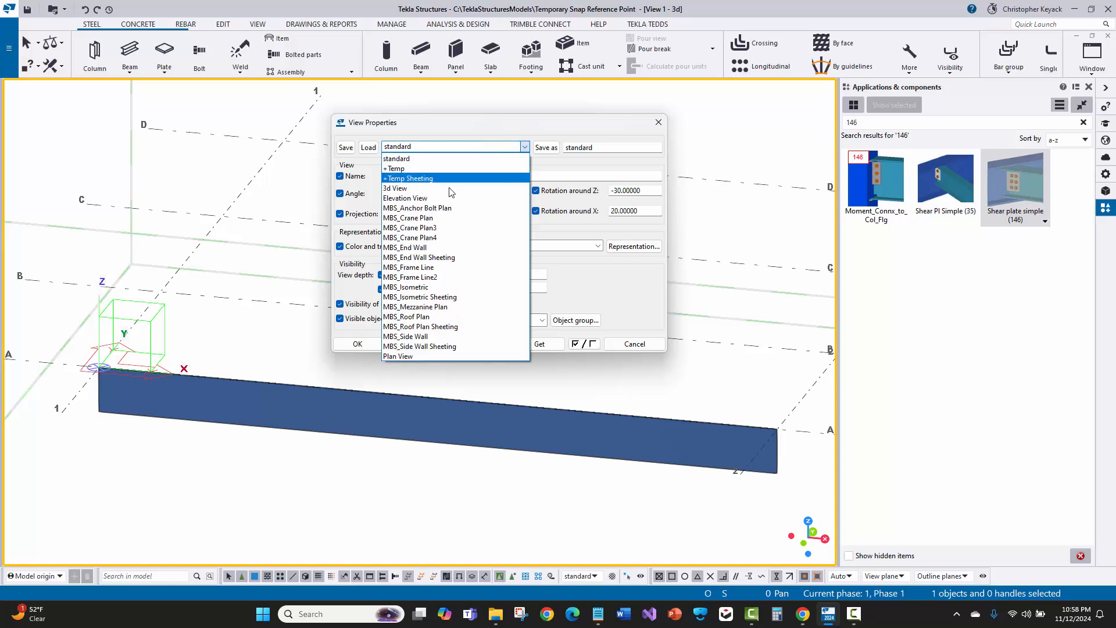
pyautogui.click(440, 219)
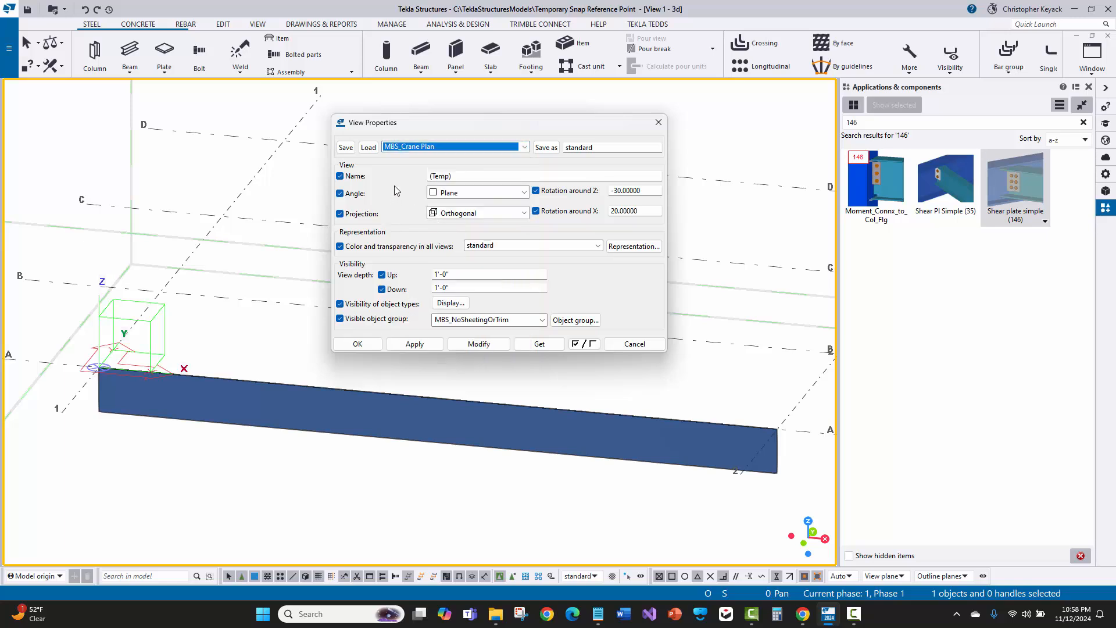
pyautogui.click(369, 148)
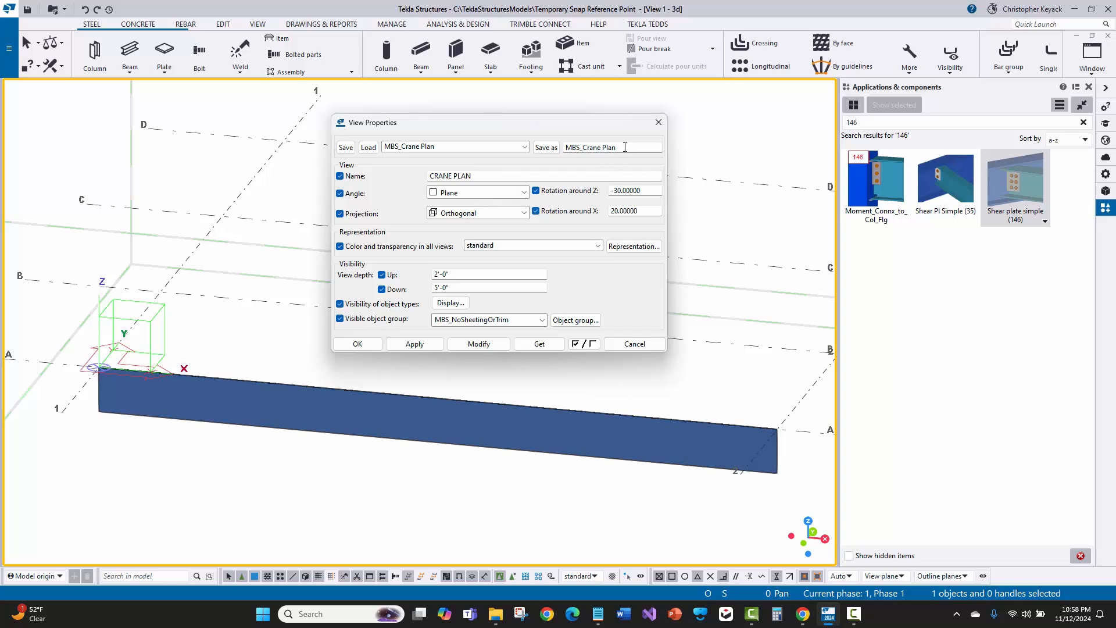
# Set the view name to CRANE PLAN5 and save the view settings as MBS_Crane Plan5
pyautogui.click(510, 175)
pyautogui.write('S')
pyautogui.click(629, 147)
pyautogui.click(549, 148)
# Select MBS_Crane Plan5, rename the view CRANE_PLAN5 and save it over those settings
pyautogui.click(524, 146)
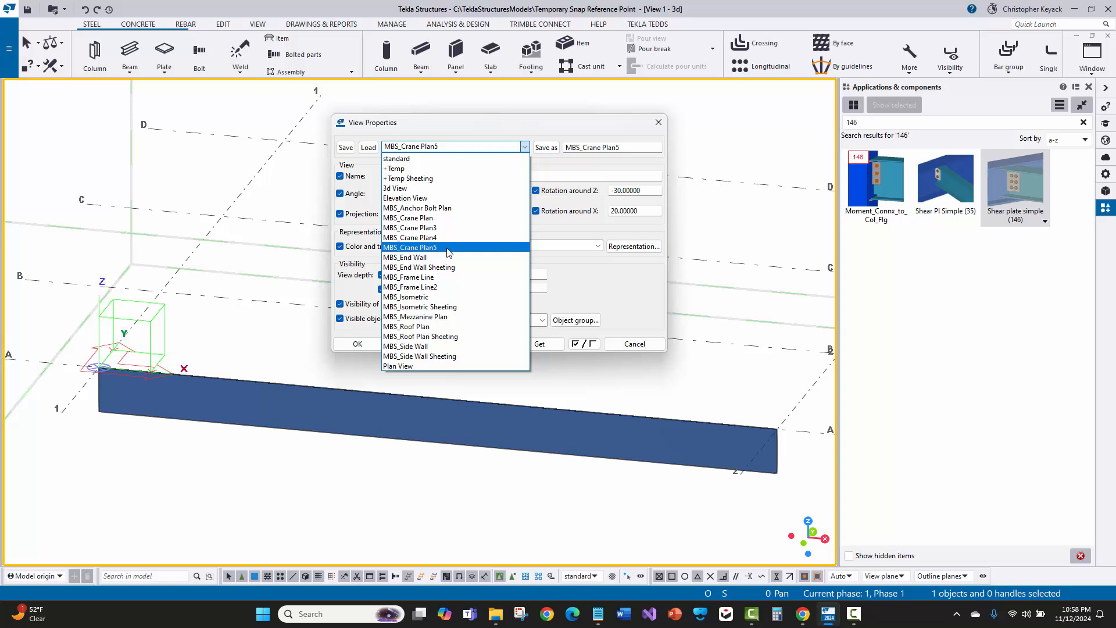
pyautogui.click(446, 149)
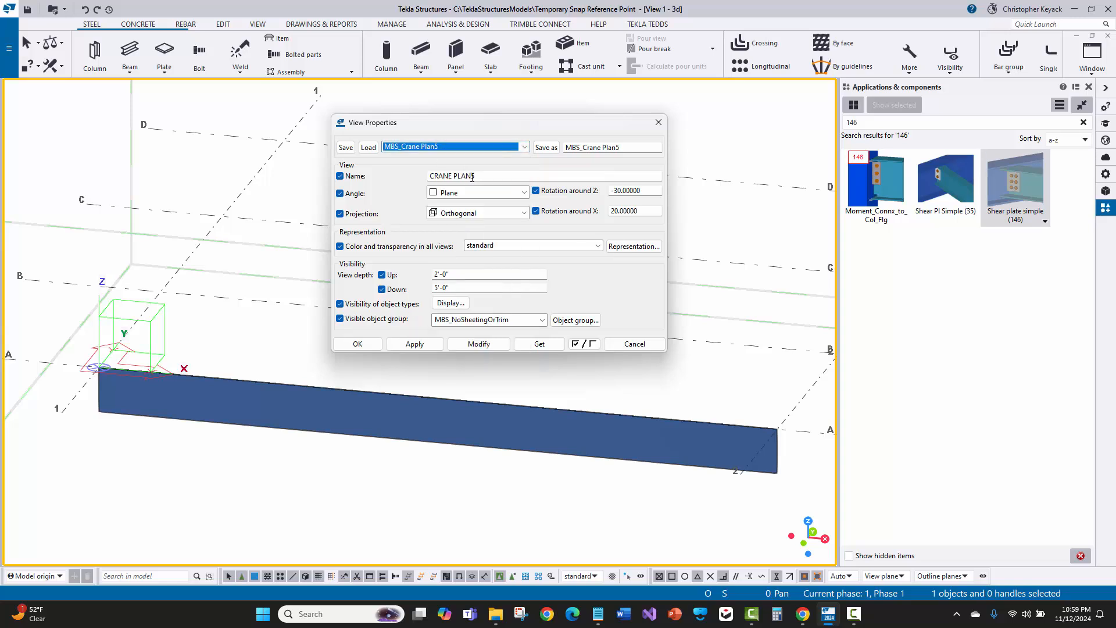
pyautogui.click(456, 175)
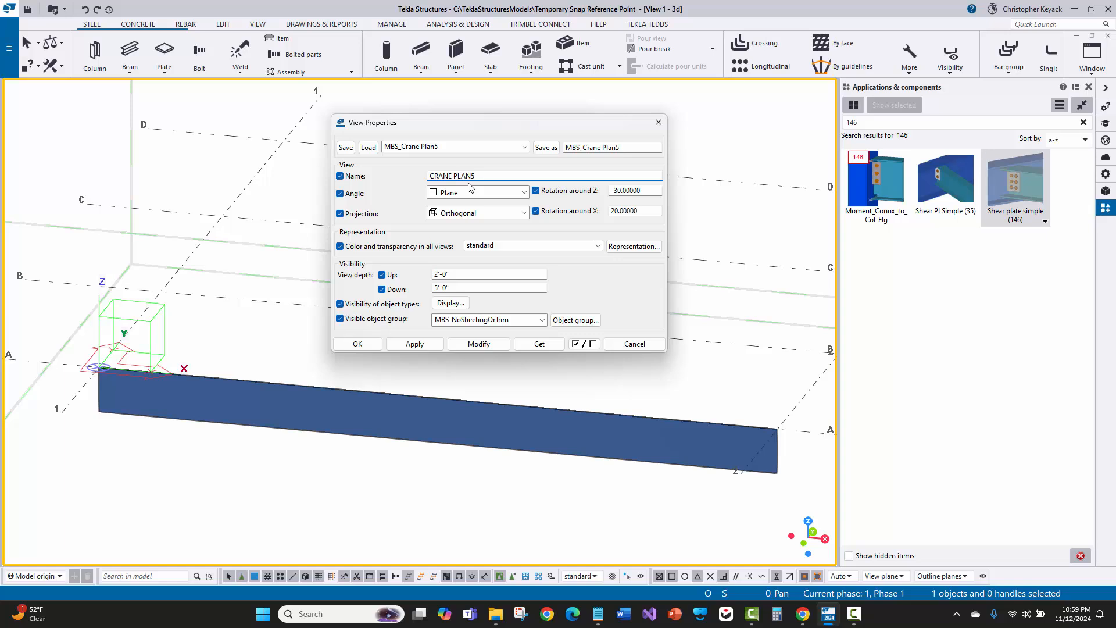
pyautogui.press('BackSpace')
pyautogui.write('_')
pyautogui.click(345, 149)
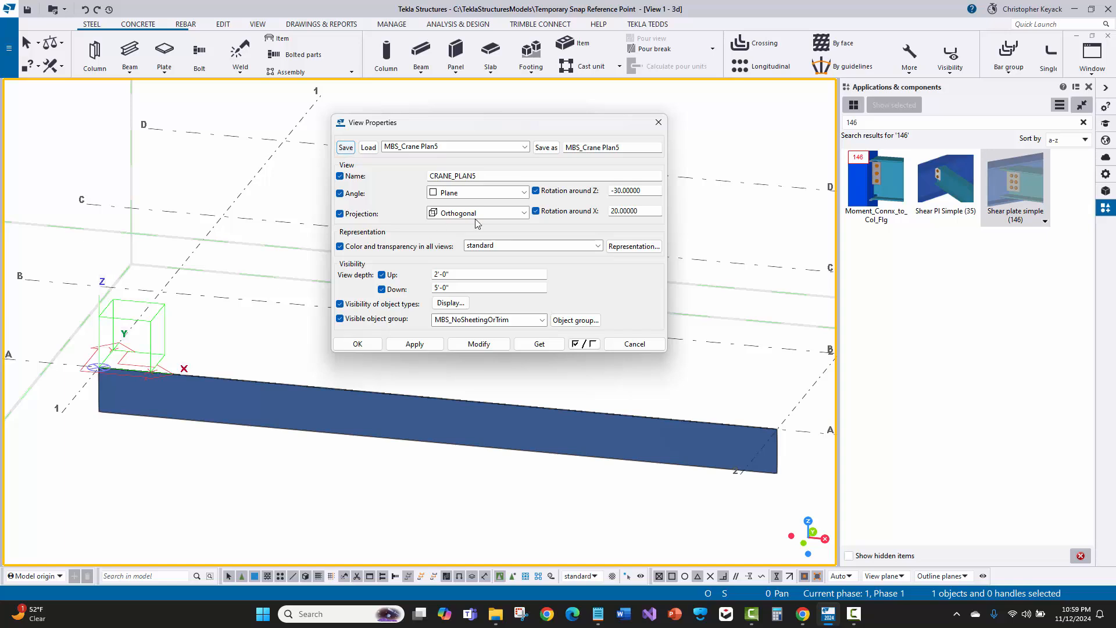
# Save the view settings as MBS_Crane Plan6 with the view name CRANE_PLAN6
pyautogui.click(422, 148)
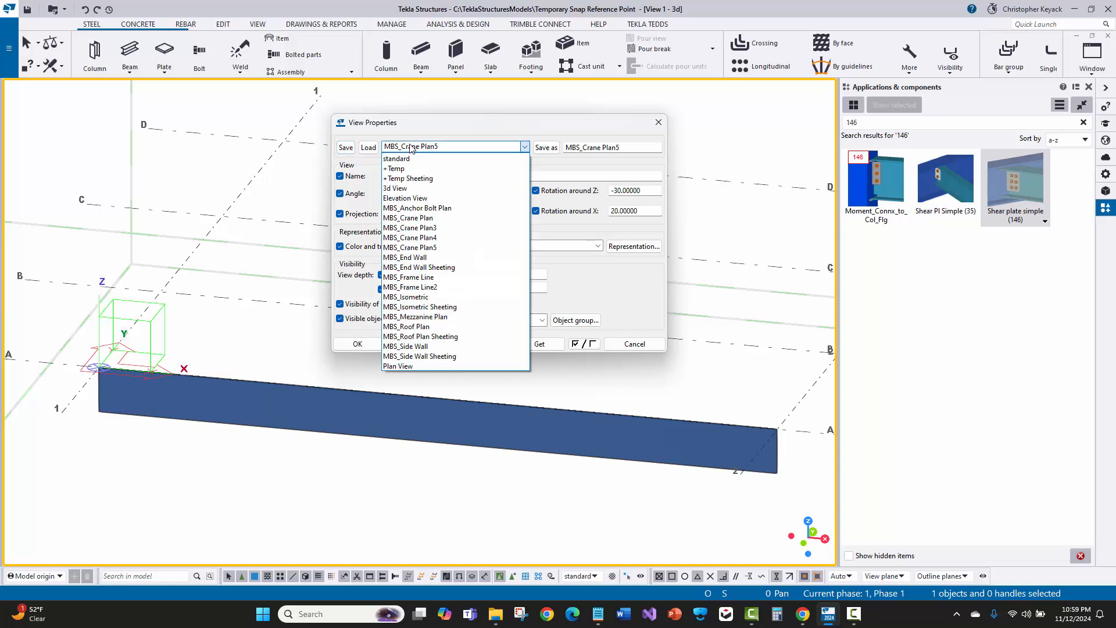
pyautogui.click(427, 147)
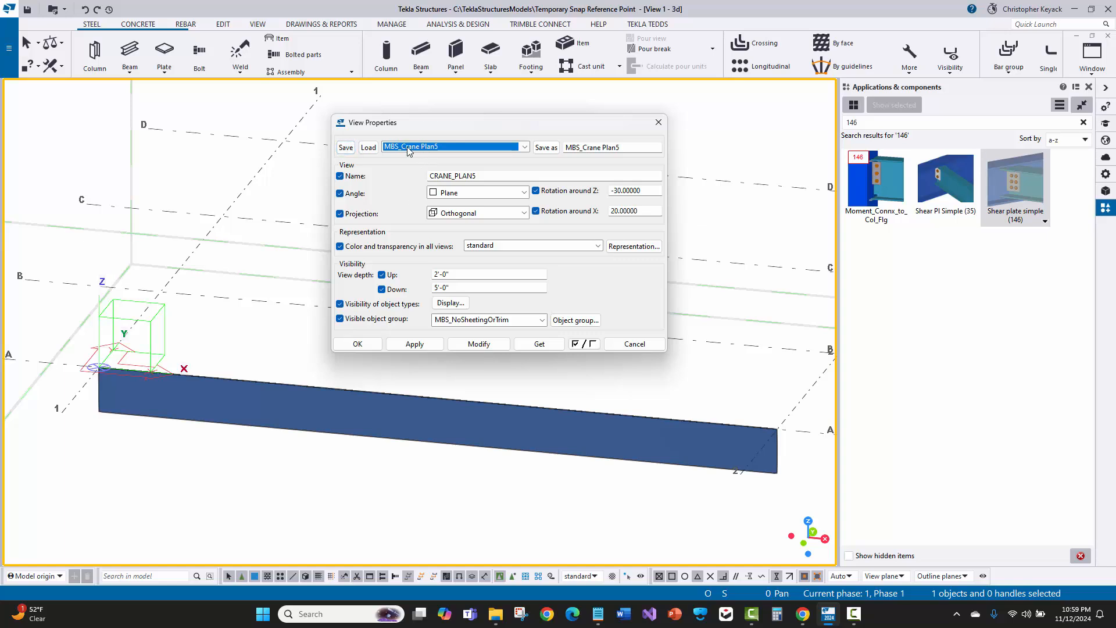
pyautogui.click(624, 148)
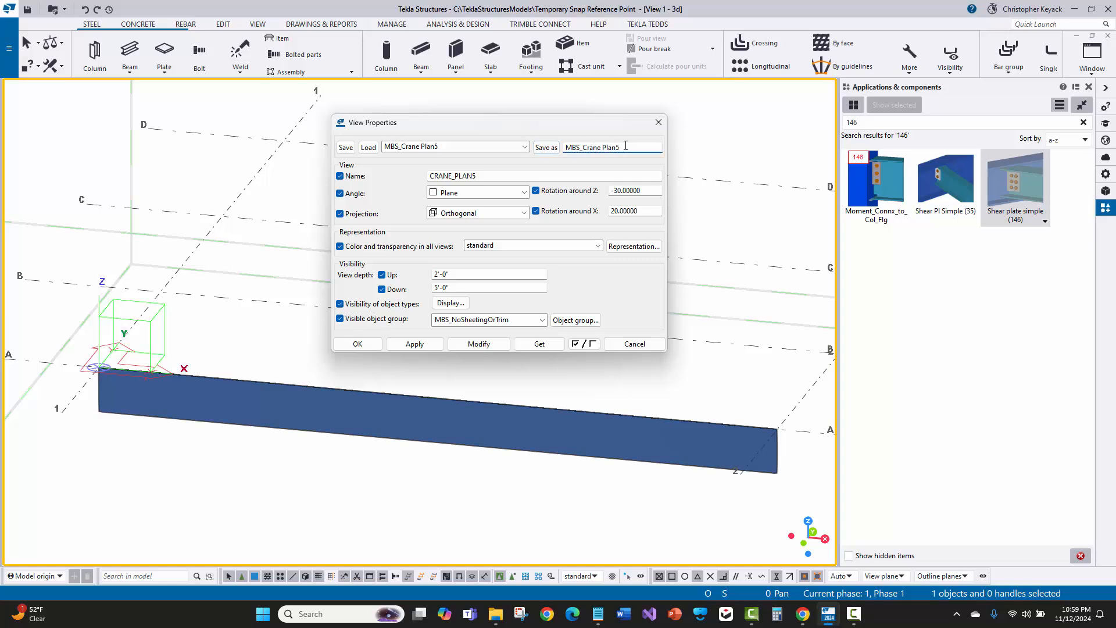
pyautogui.click(553, 150)
pyautogui.moveTo(618, 148); pyautogui.dragTo(623, 148)
pyautogui.write('6')
pyautogui.moveTo(472, 175); pyautogui.dragTo(490, 175)
pyautogui.write('6')
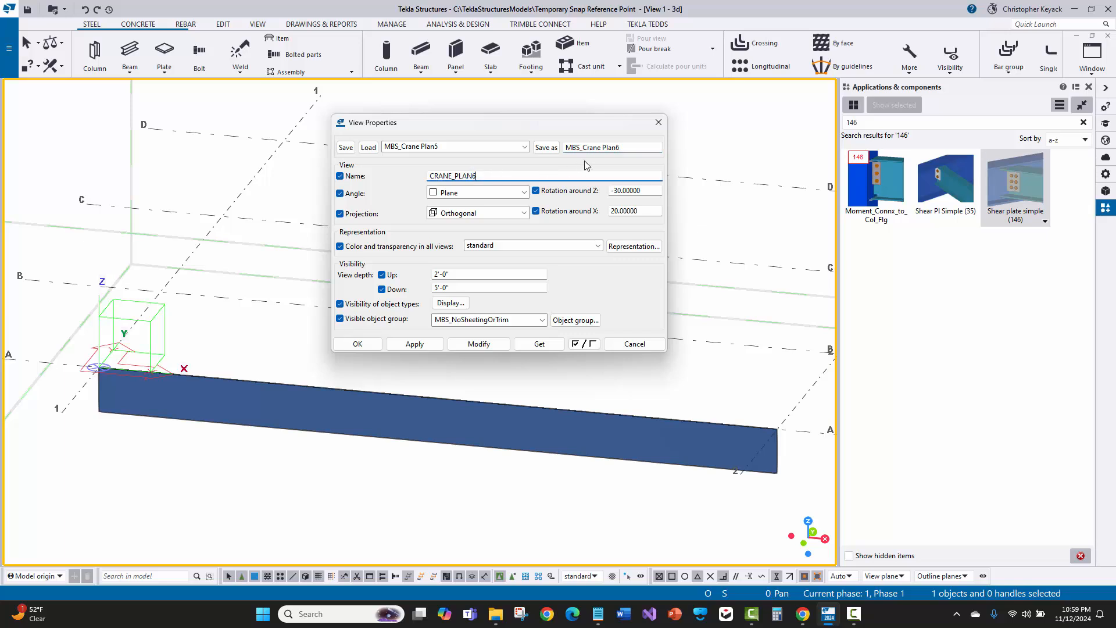
pyautogui.click(547, 148)
# Open the model folder's attributes folder, sort by date modified, and locate the MBS_Crane Plan6.mvi file
pyautogui.click(497, 147)
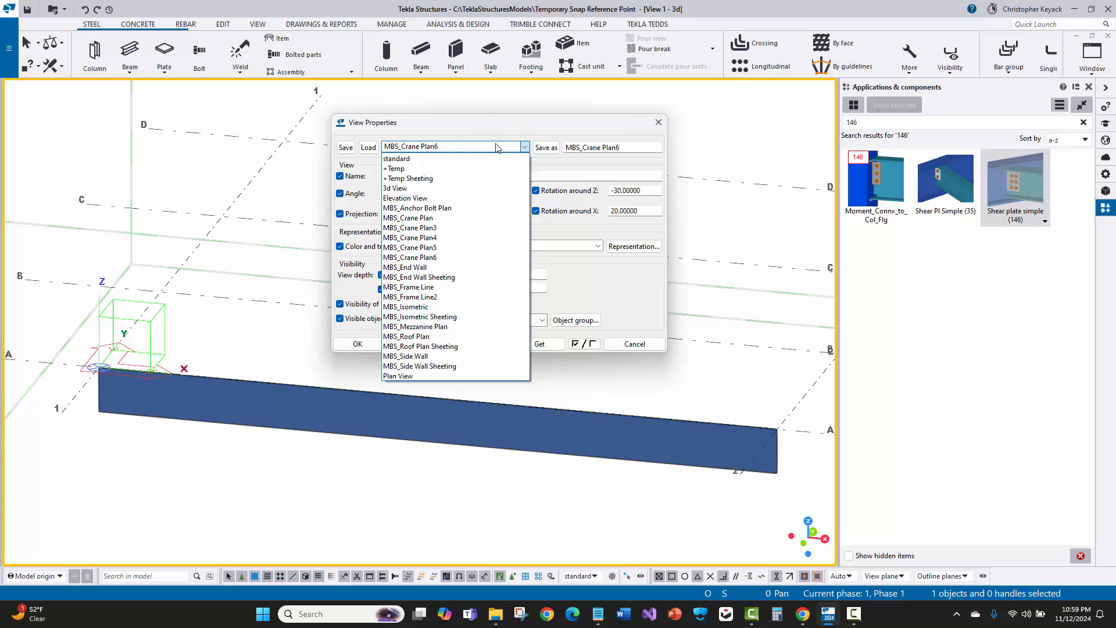
pyautogui.click(497, 147)
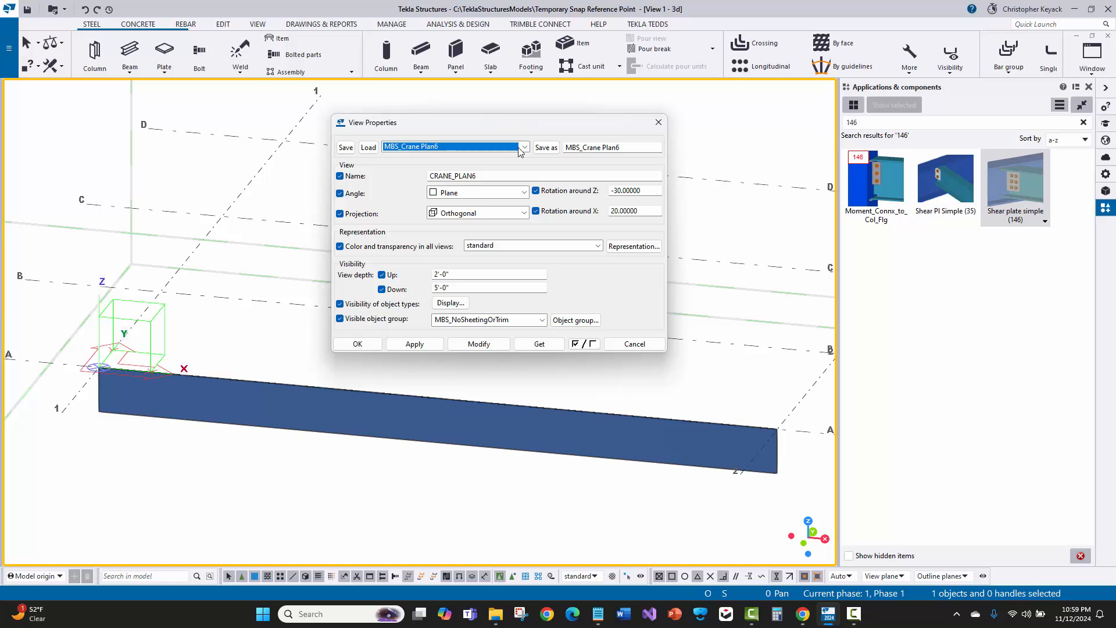
pyautogui.click(9, 54)
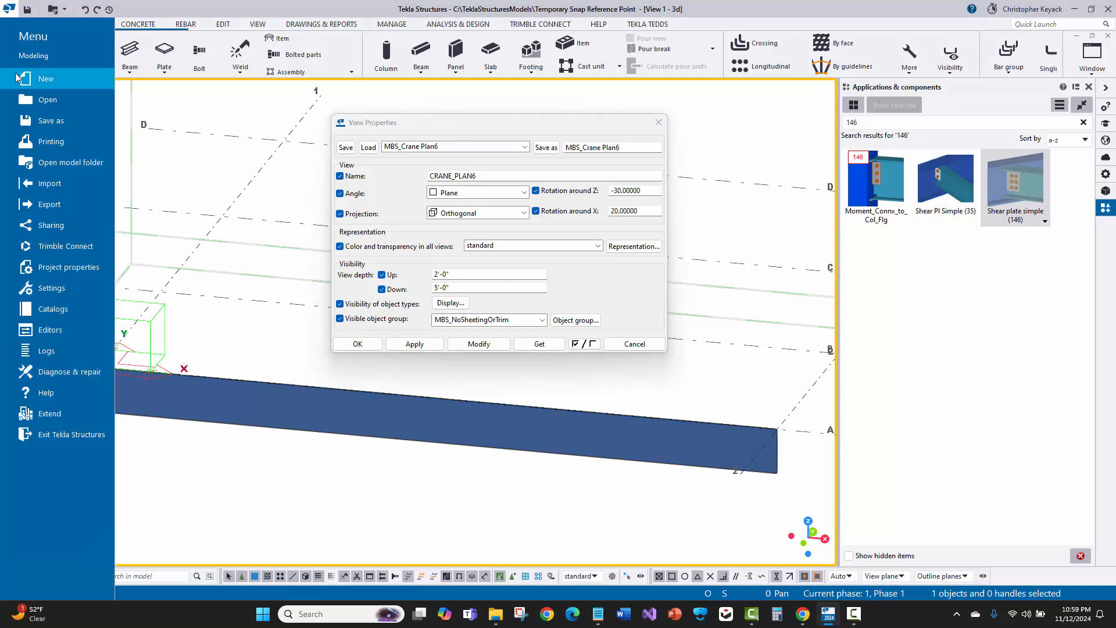
pyautogui.click(70, 162)
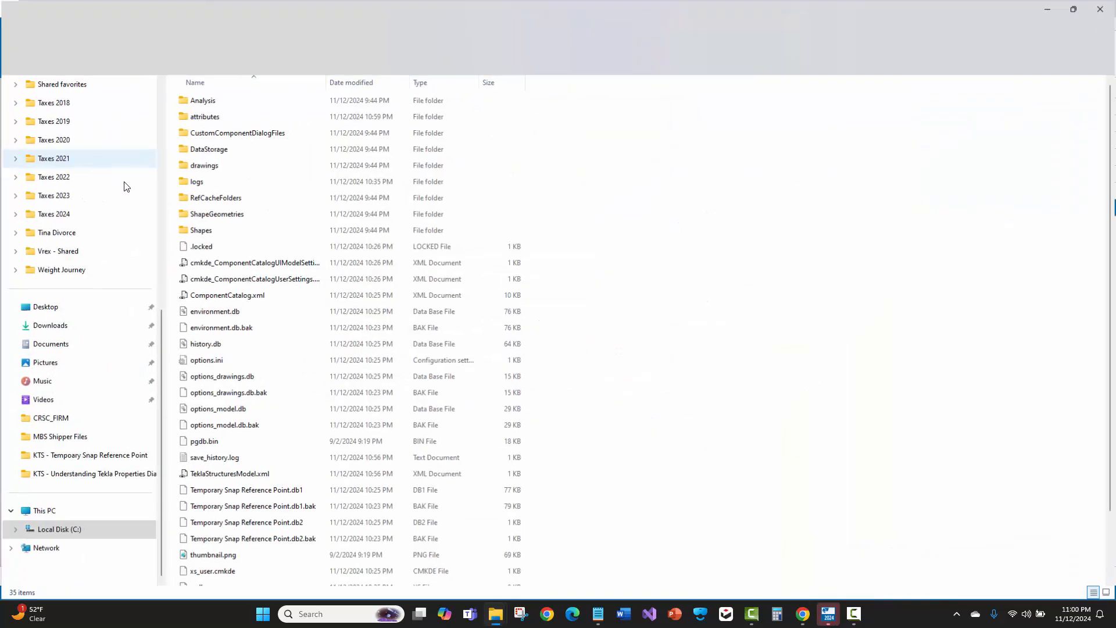
pyautogui.doubleClick(233, 118)
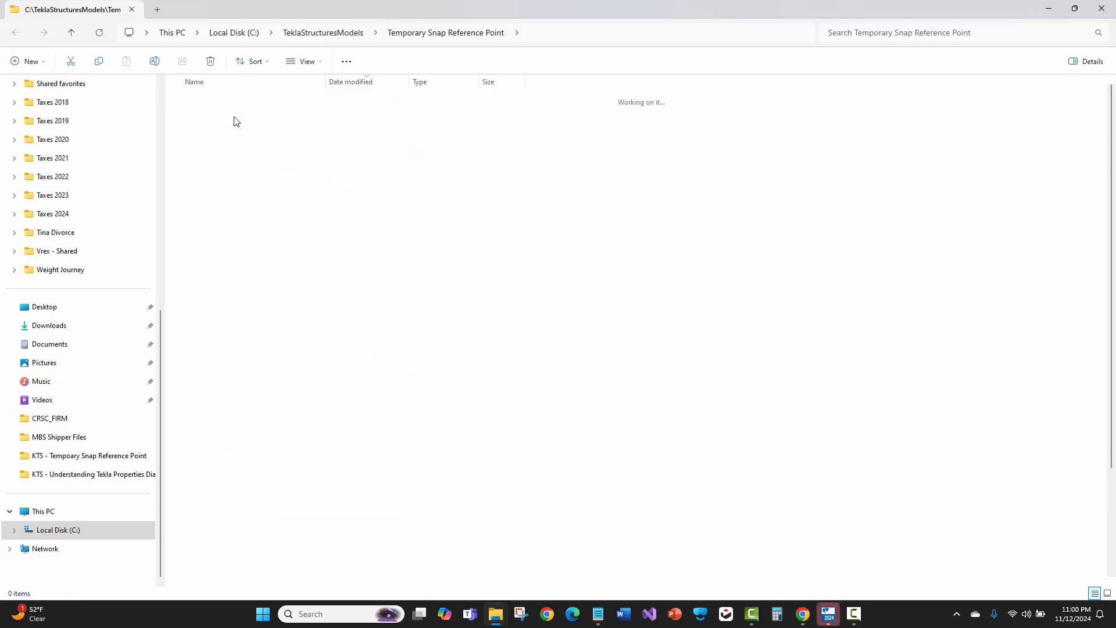
pyautogui.click(378, 83)
pyautogui.click(378, 83)
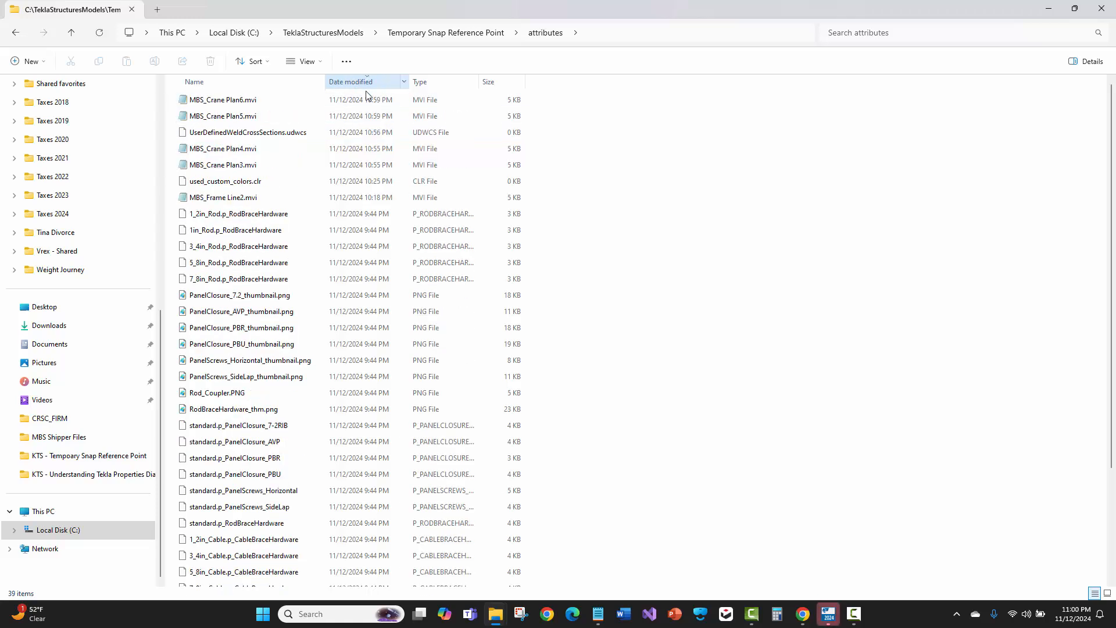
pyautogui.click(242, 103)
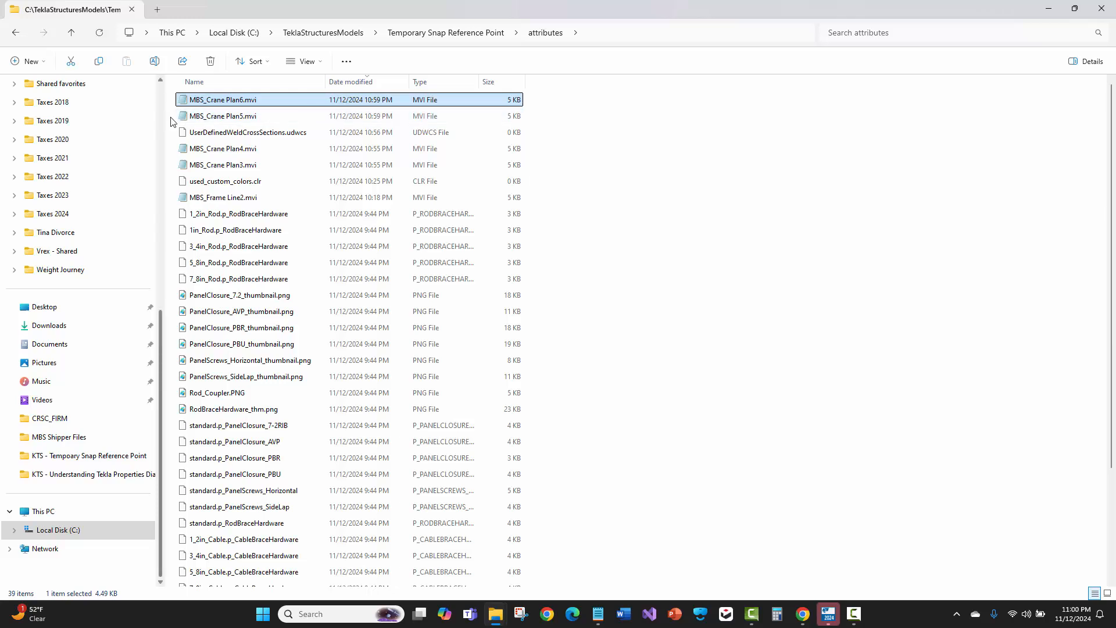
pyautogui.click(1102, 11)
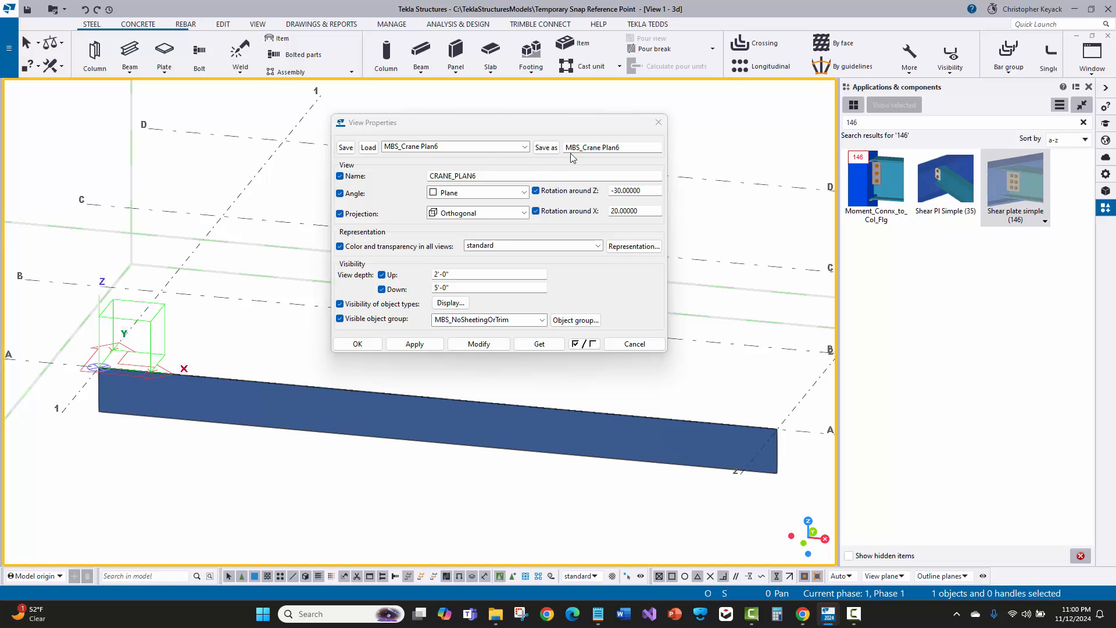
# Delete the MBS_Crane Plan6.mvi file from the model's attributes folder and close the folder window
pyautogui.click(474, 149)
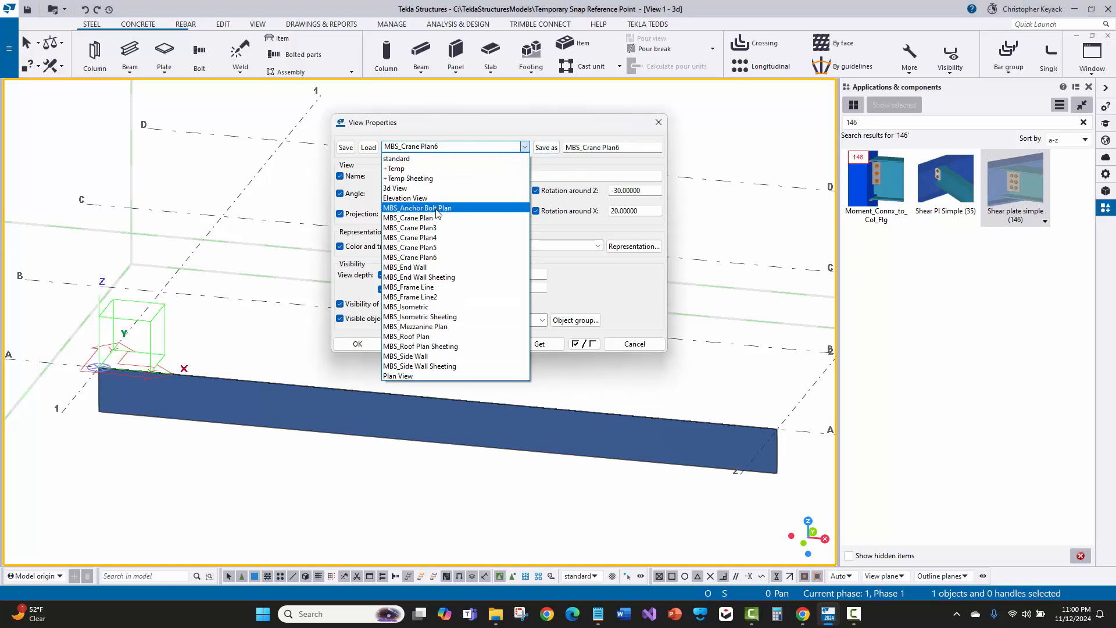
pyautogui.click(410, 257)
pyautogui.click(505, 620)
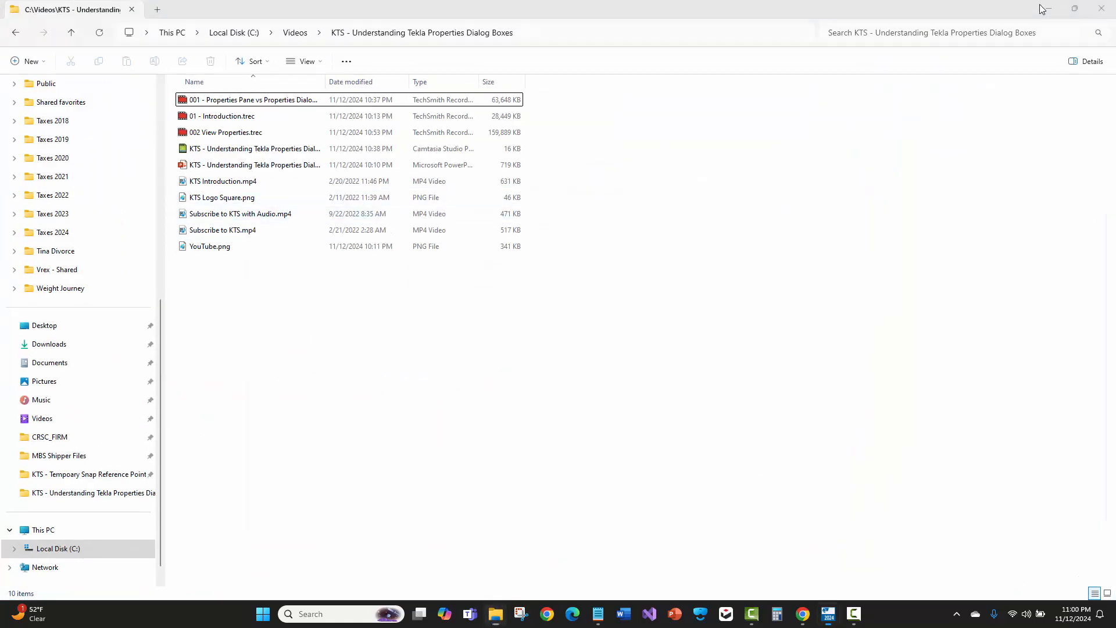
pyautogui.click(1044, 9)
pyautogui.click(9, 49)
pyautogui.click(62, 164)
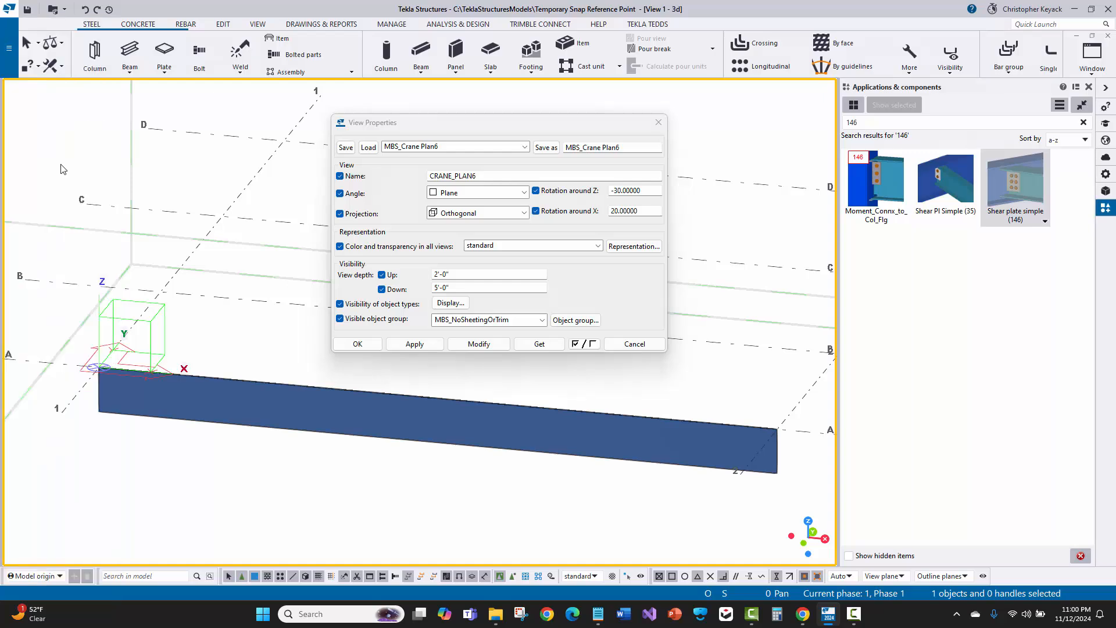
pyautogui.doubleClick(211, 115)
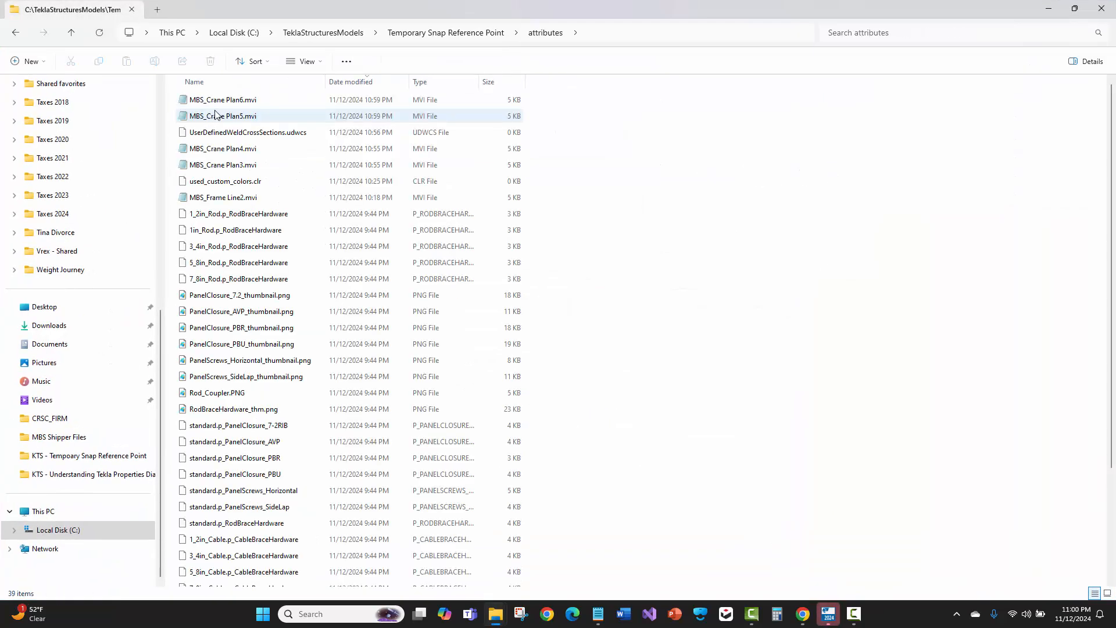
pyautogui.click(250, 103)
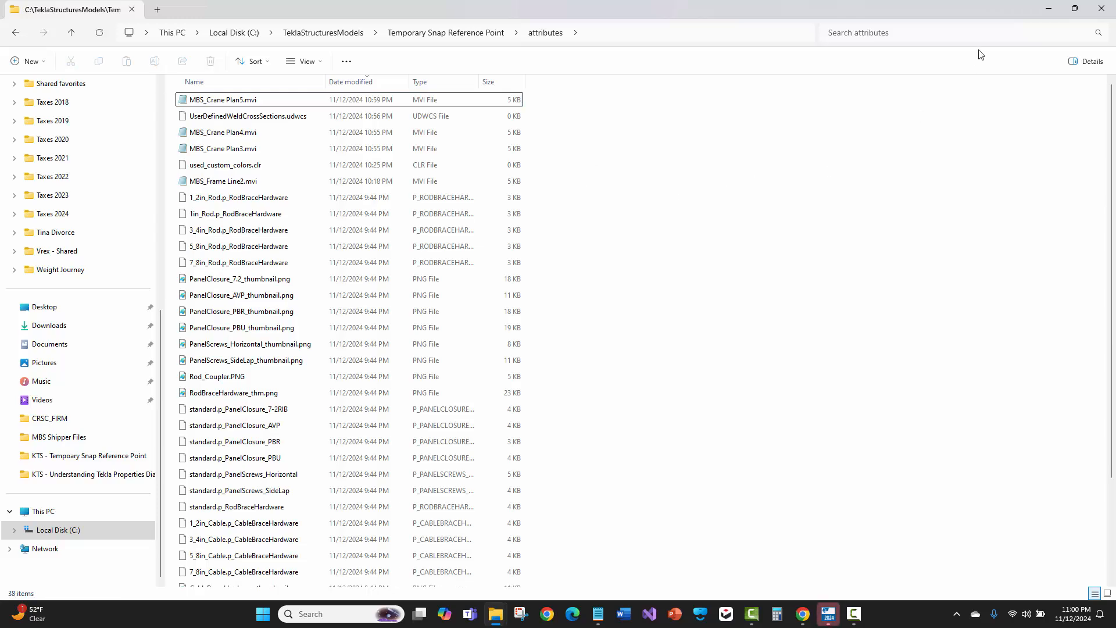
pyautogui.click(1101, 9)
# Check the saved view settings list for MBS_Crane Plan6, then close the View Properties dialog
pyautogui.click(444, 147)
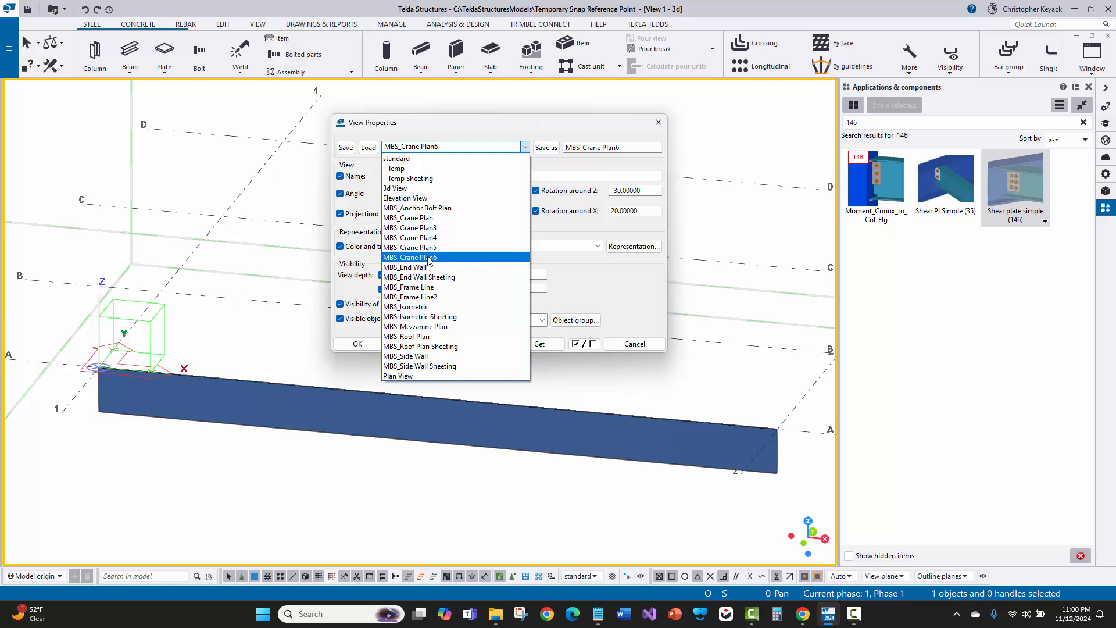
pyautogui.click(429, 257)
pyautogui.click(658, 122)
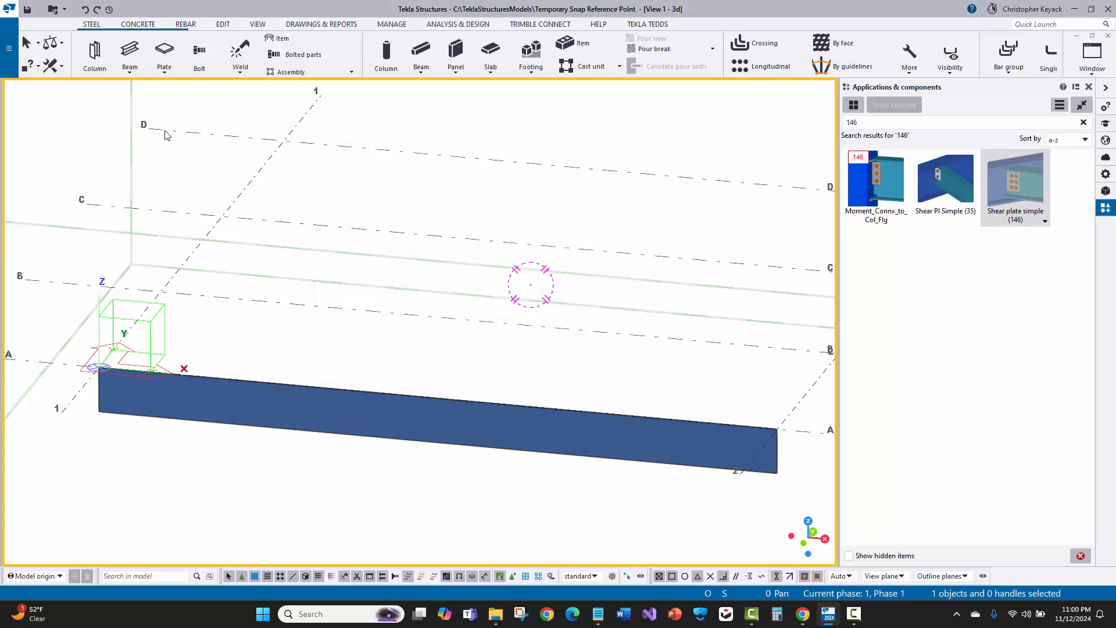
# Reopen the Temporary Snap Reference Point model from the recent models list
pyautogui.click(9, 56)
pyautogui.click(56, 98)
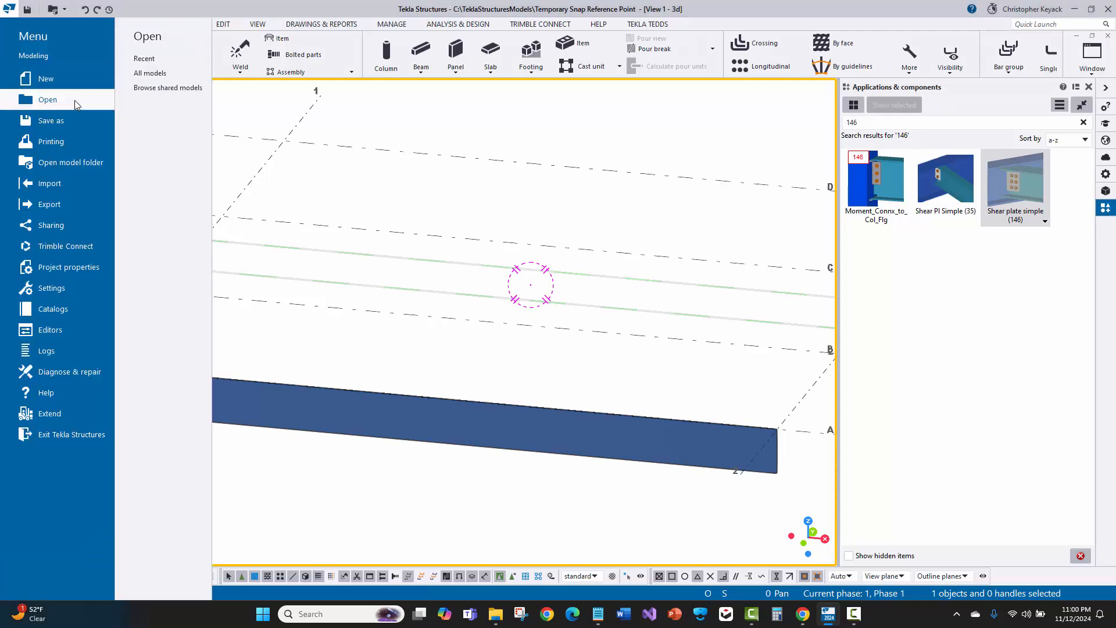
pyautogui.click(154, 63)
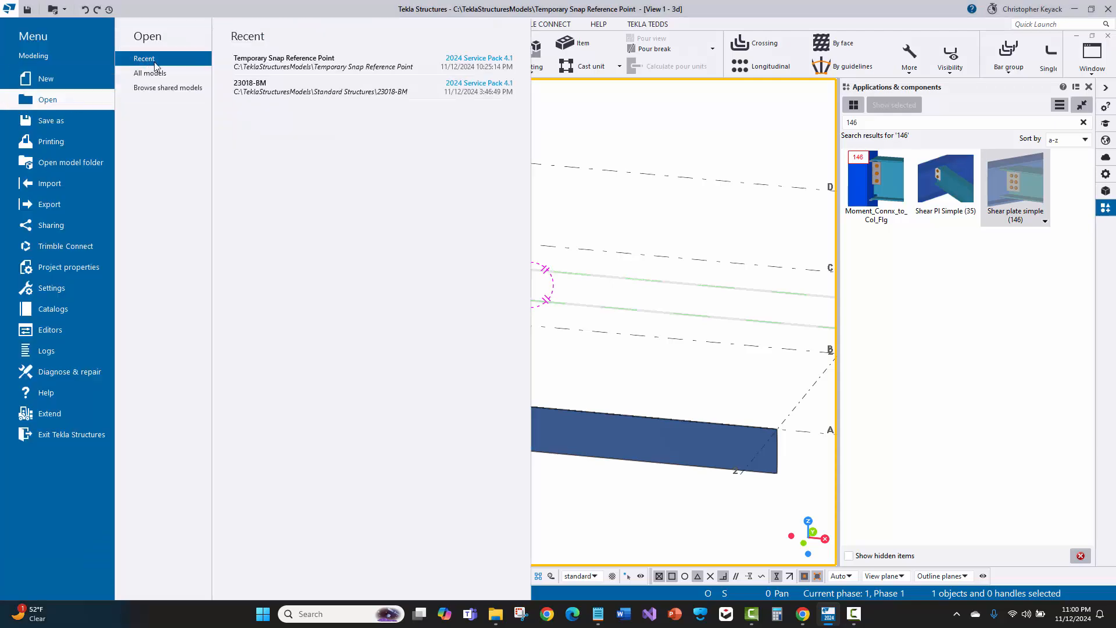
pyautogui.click(291, 61)
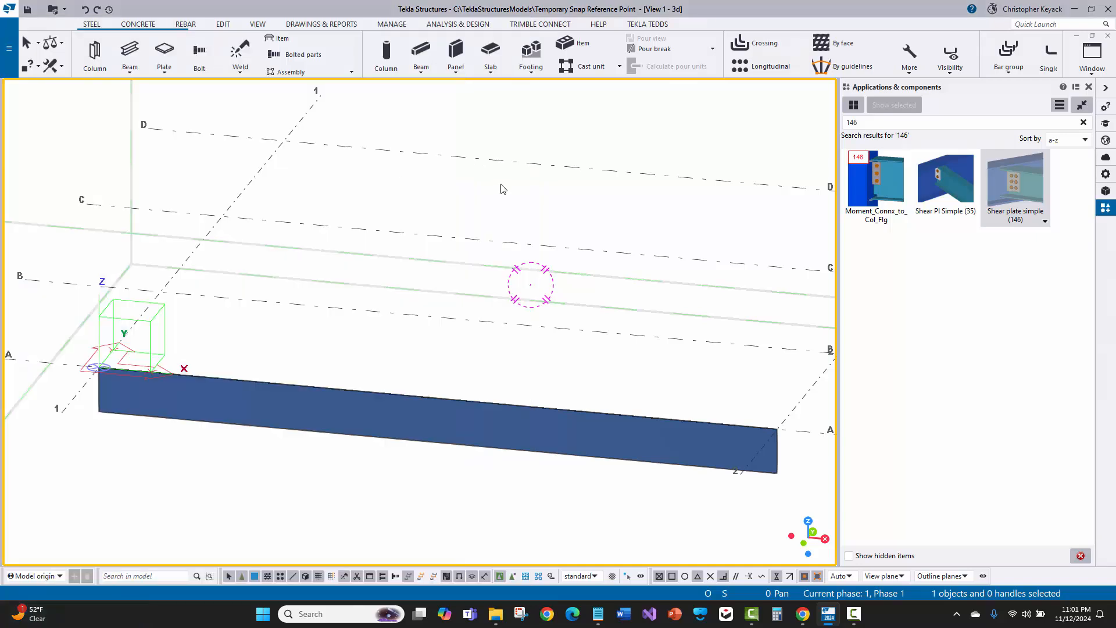
pyautogui.click(527, 322)
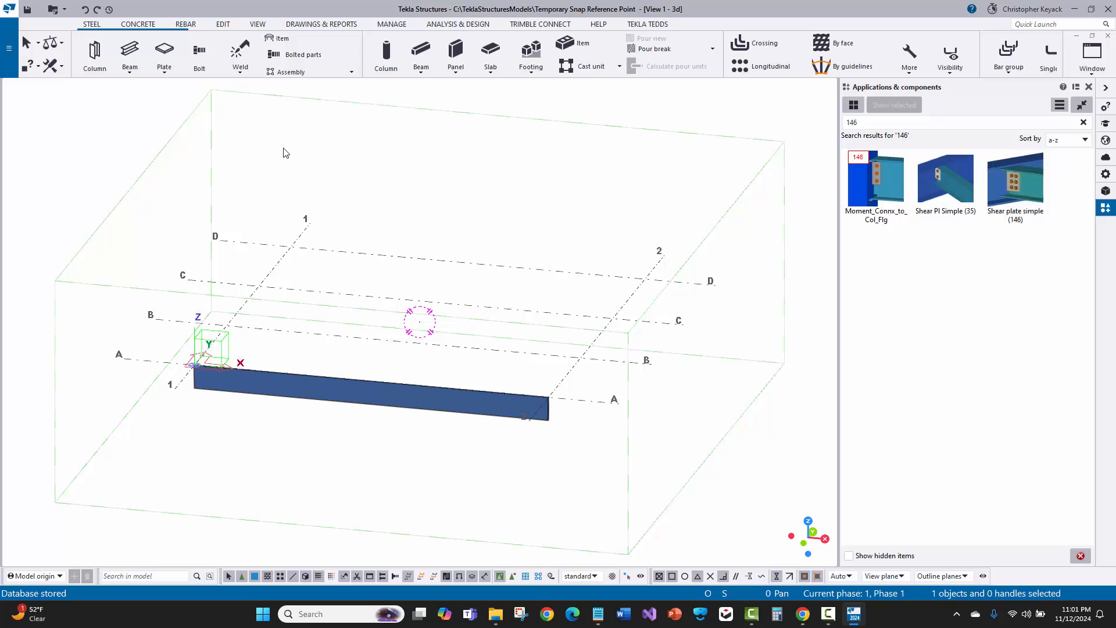
# Open the view properties and browse the list of saved view settings, selecting standard
pyautogui.doubleClick(314, 151)
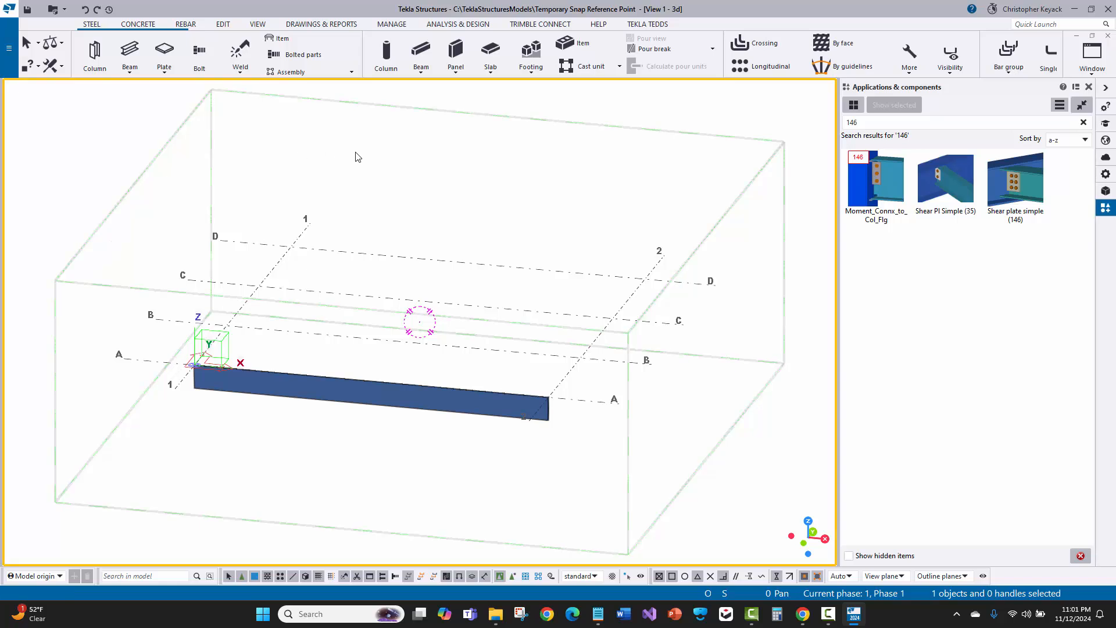
pyautogui.click(439, 149)
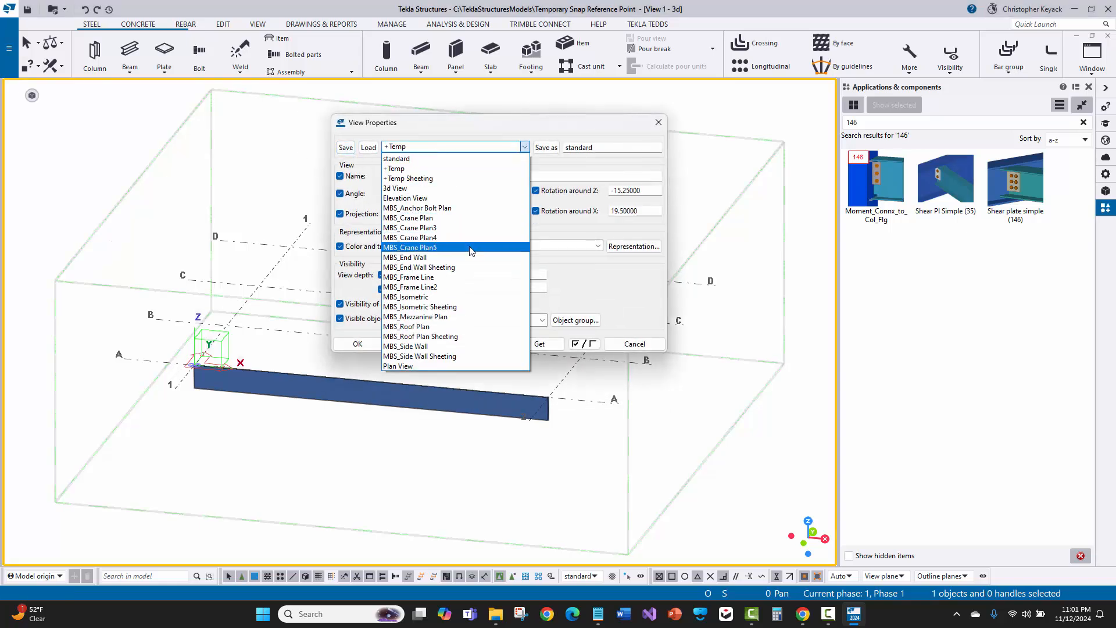
pyautogui.click(471, 248)
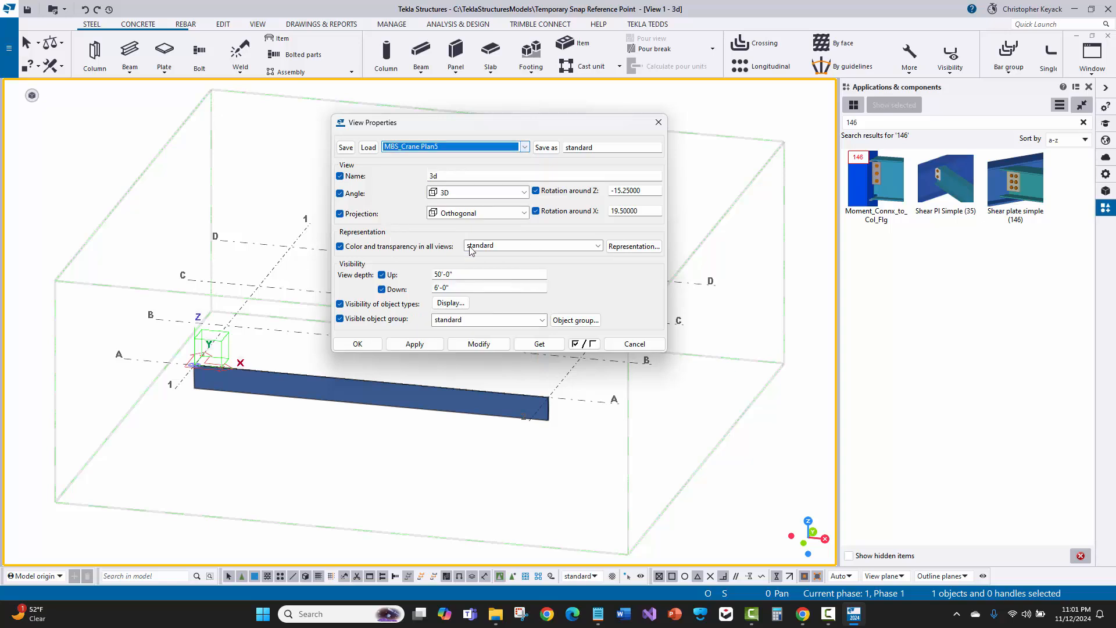
pyautogui.click(477, 147)
pyautogui.click(397, 159)
# Select the beam and load the standard saved properties in its property panel
pyautogui.doubleClick(531, 410)
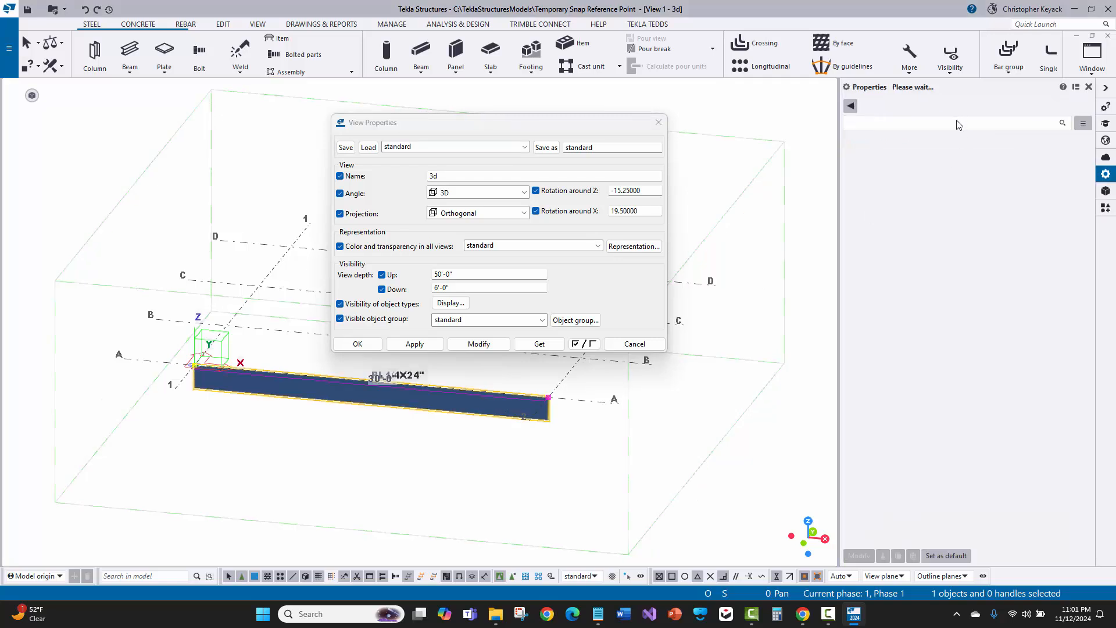
pyautogui.click(936, 106)
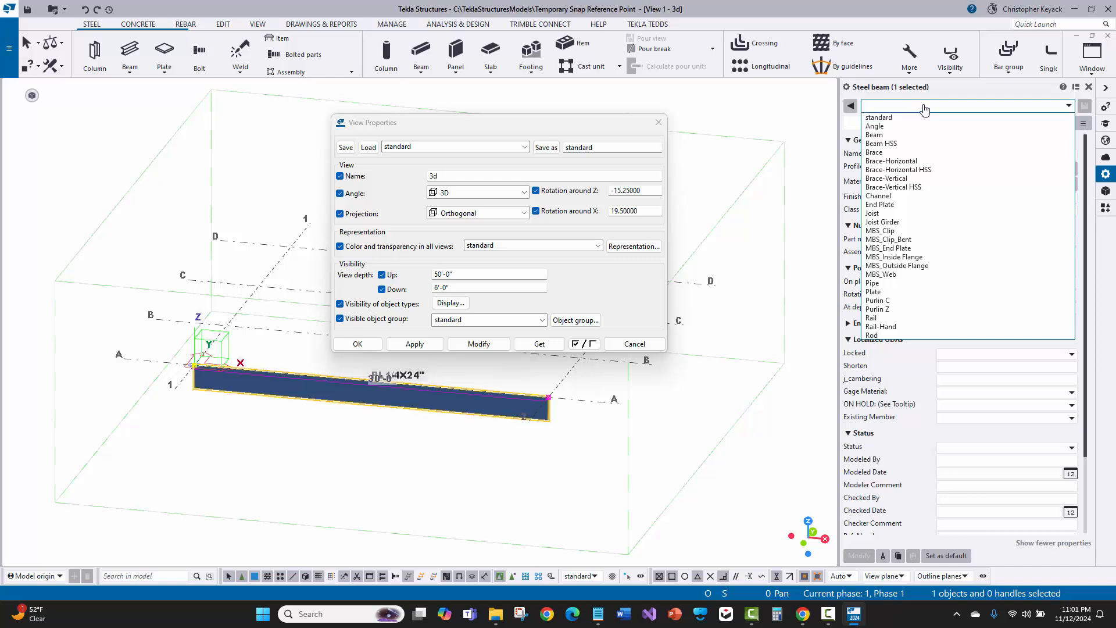
pyautogui.click(917, 118)
pyautogui.click(416, 148)
pyautogui.click(416, 148)
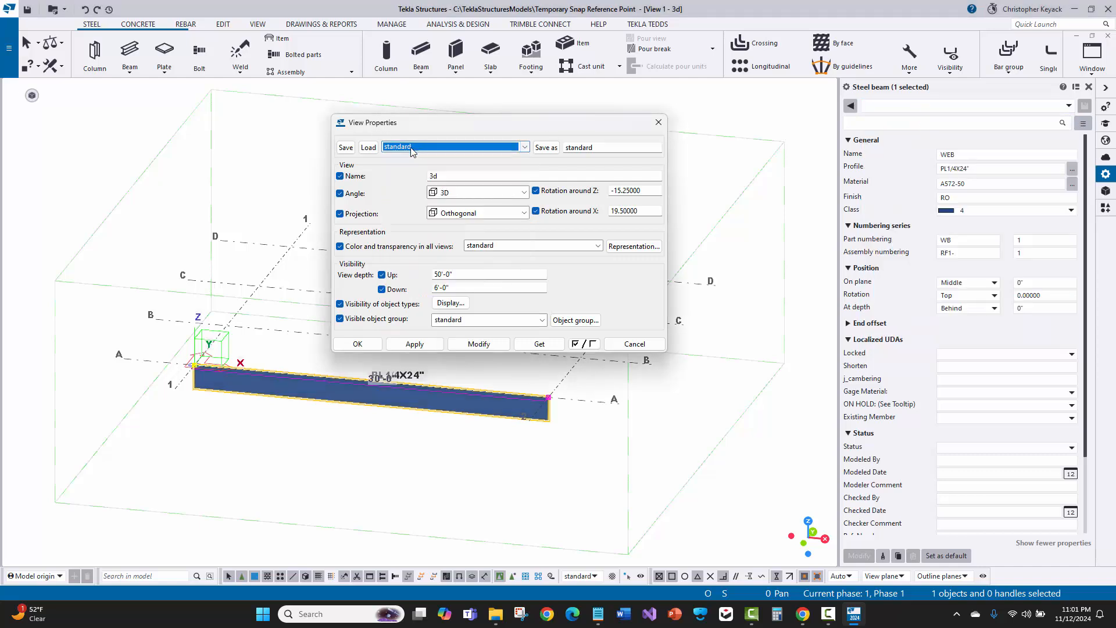
pyautogui.doubleClick(587, 147)
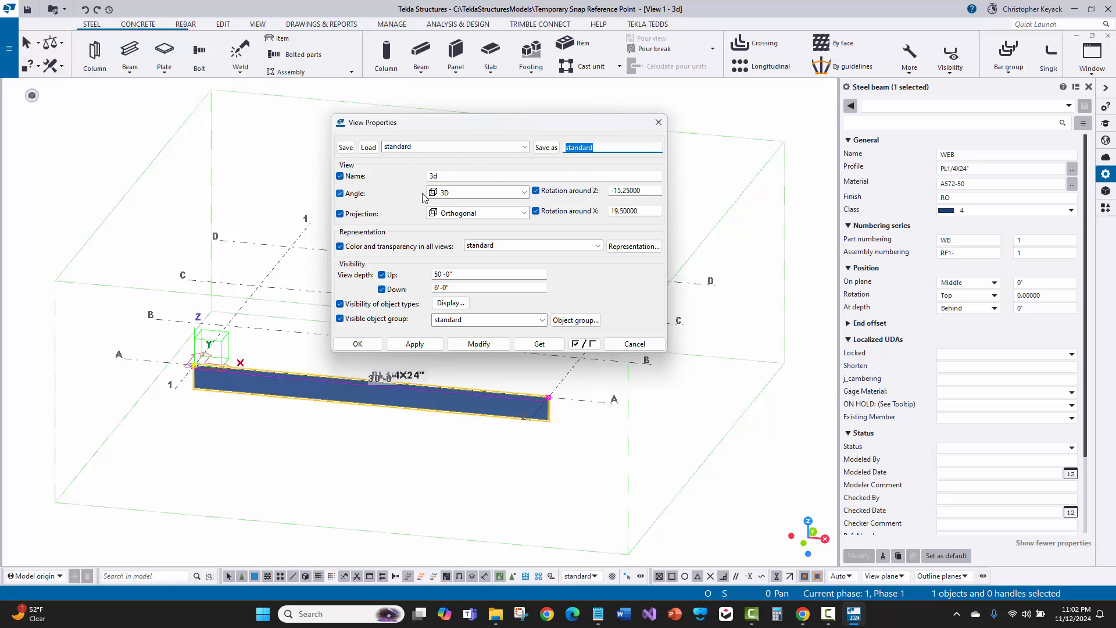
pyautogui.click(910, 105)
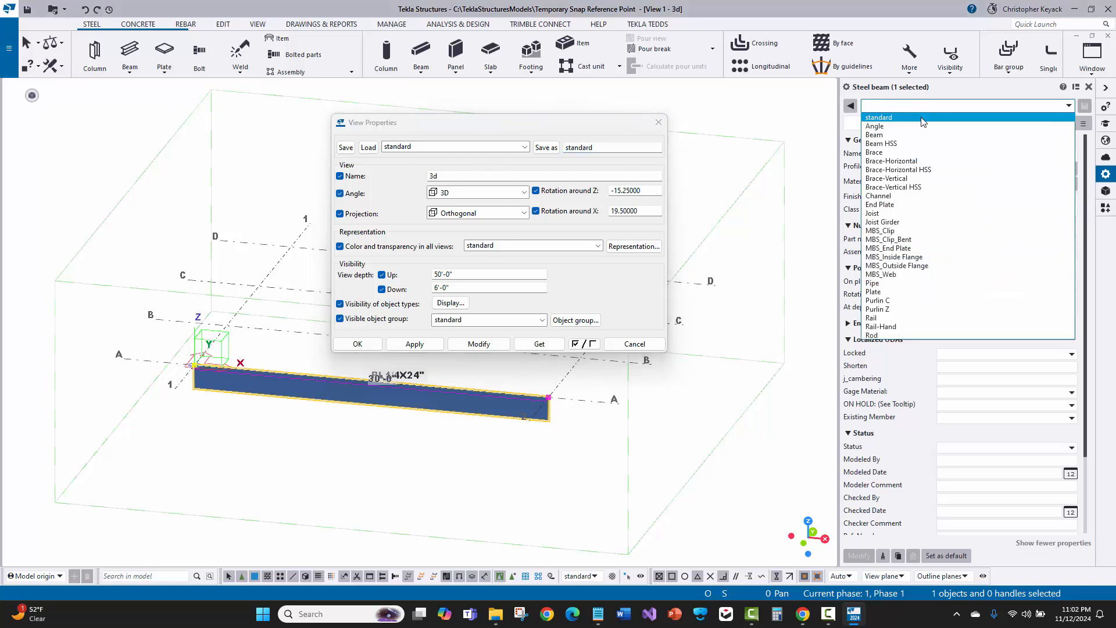
pyautogui.click(921, 119)
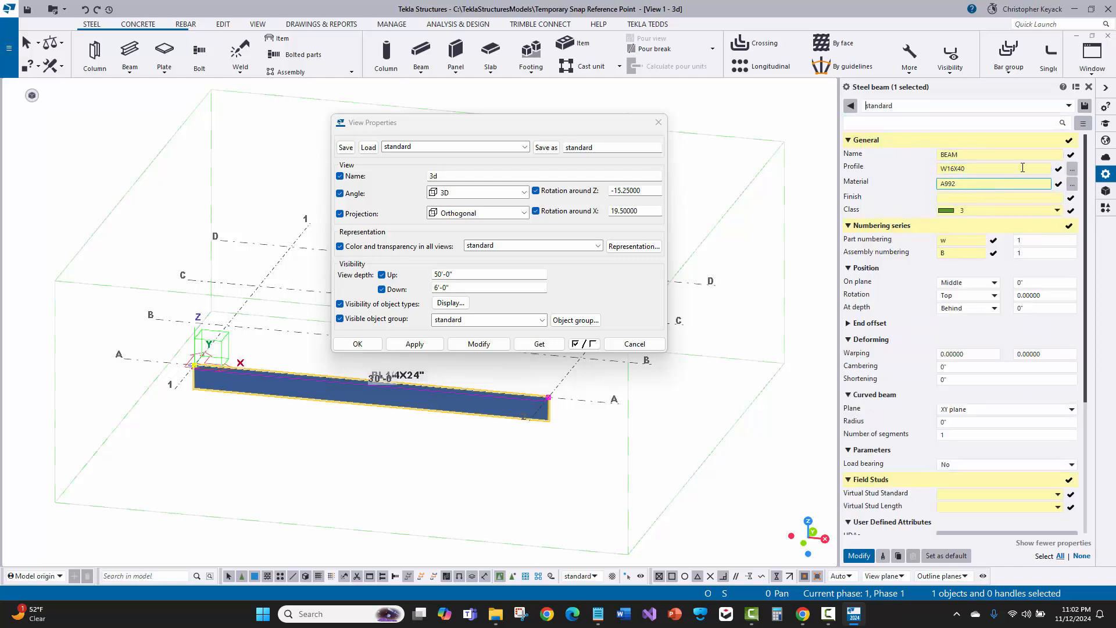
# Reselect the standard beam properties and close the View Properties dialog
pyautogui.click(1011, 107)
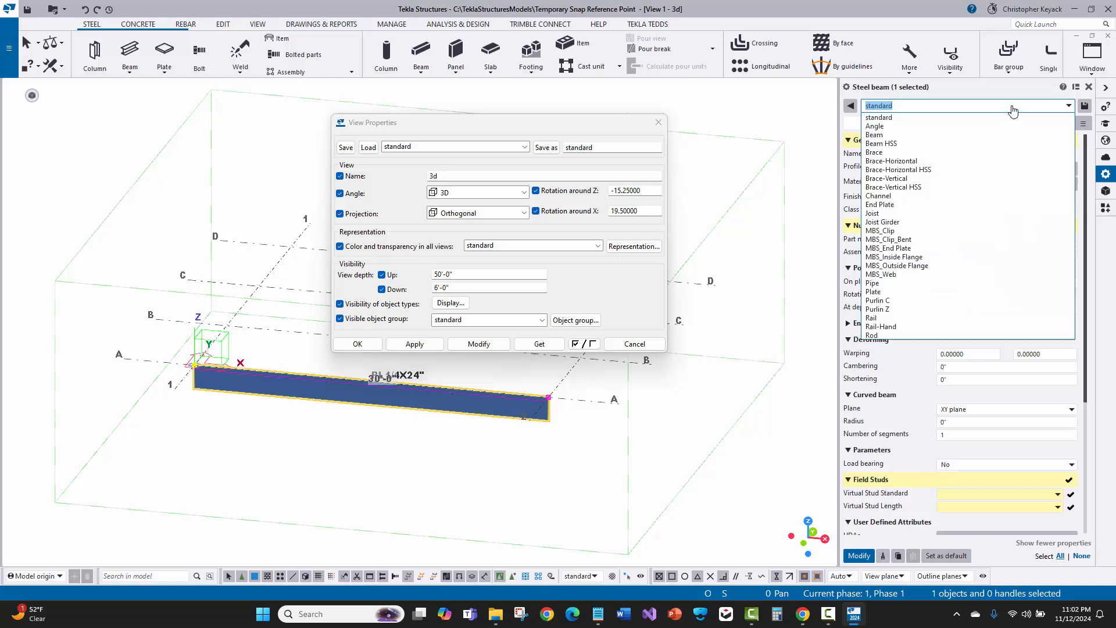
pyautogui.click(982, 119)
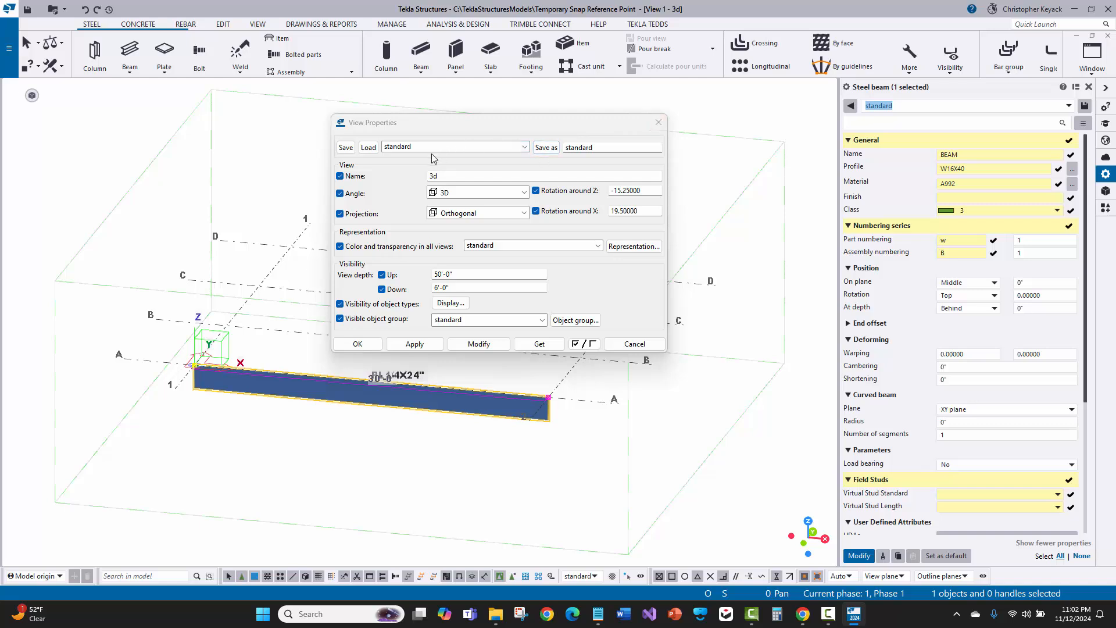
pyautogui.click(594, 148)
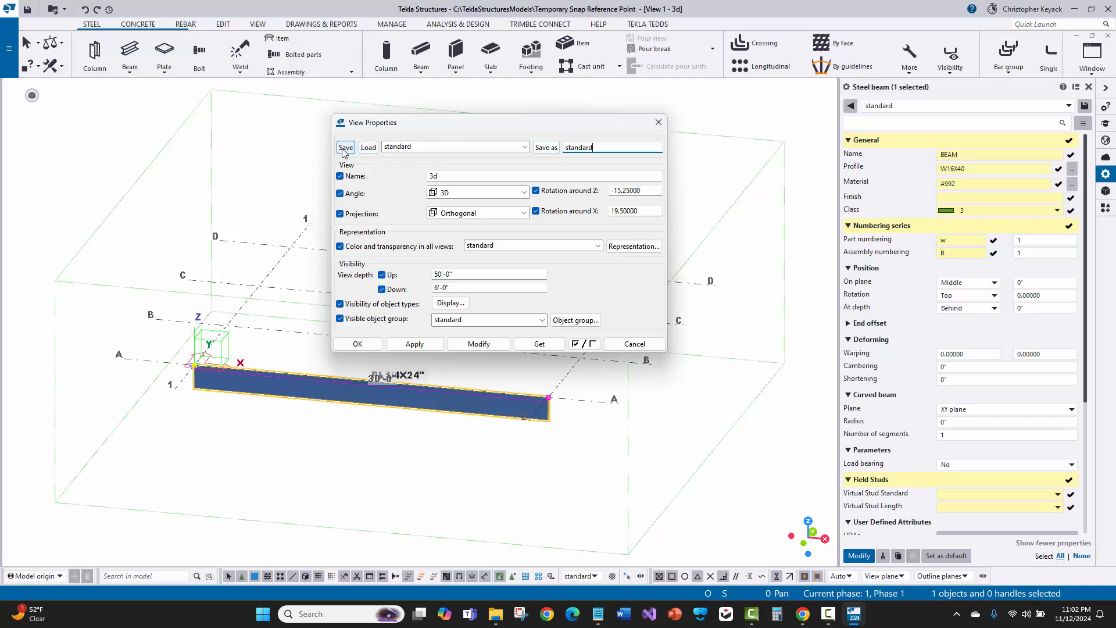
pyautogui.click(658, 122)
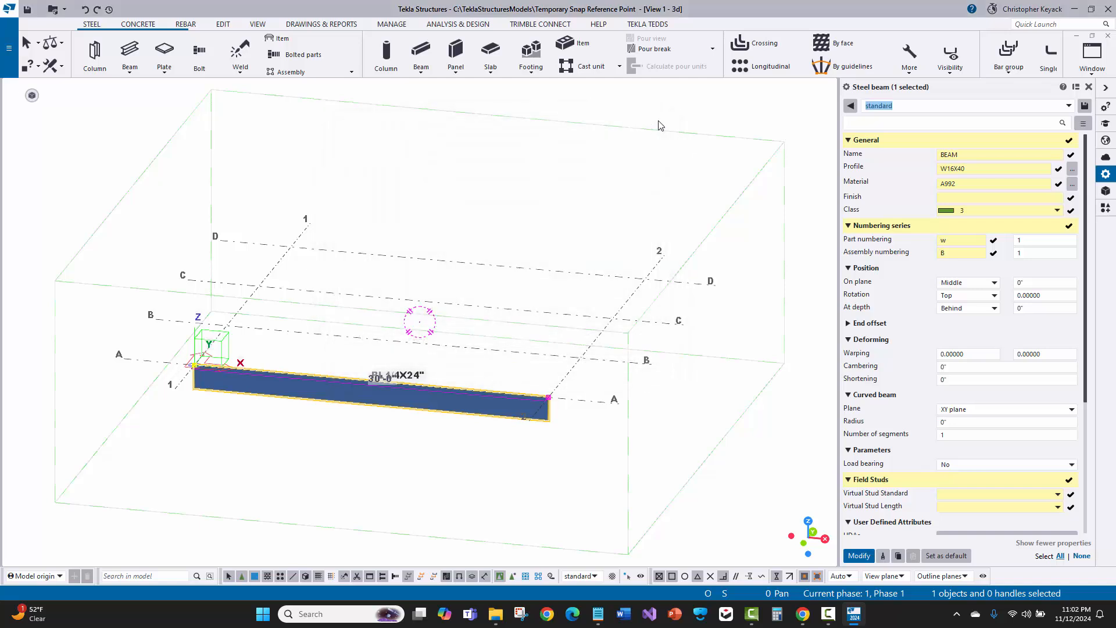
# Load the Beam HSS saved properties for the selected beam, then deselect it
pyautogui.click(1066, 105)
pyautogui.click(914, 146)
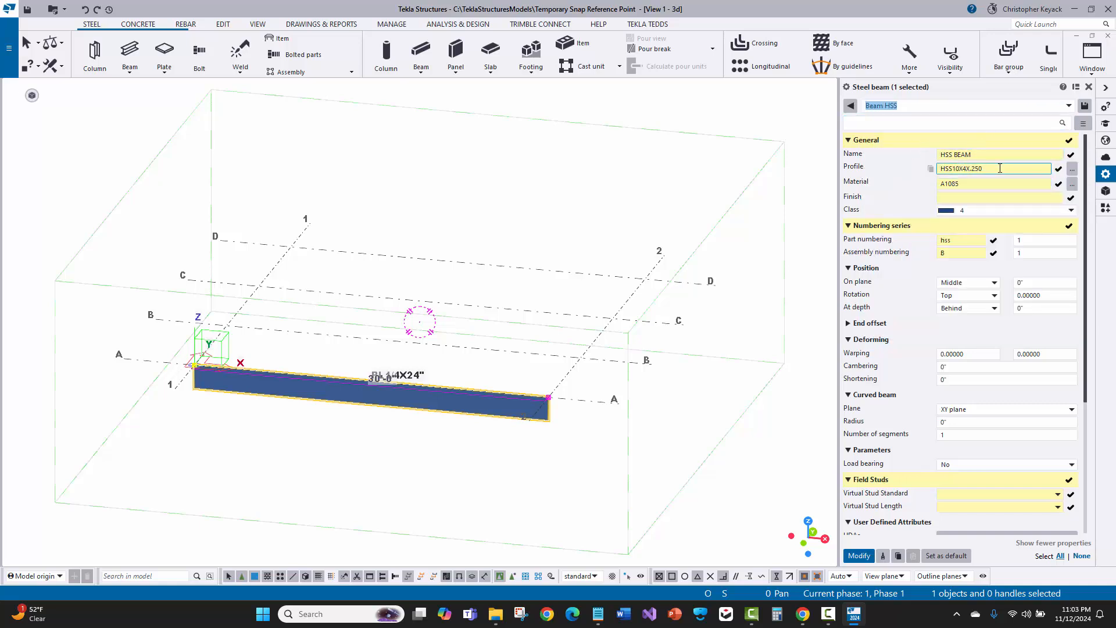
pyautogui.click(698, 222)
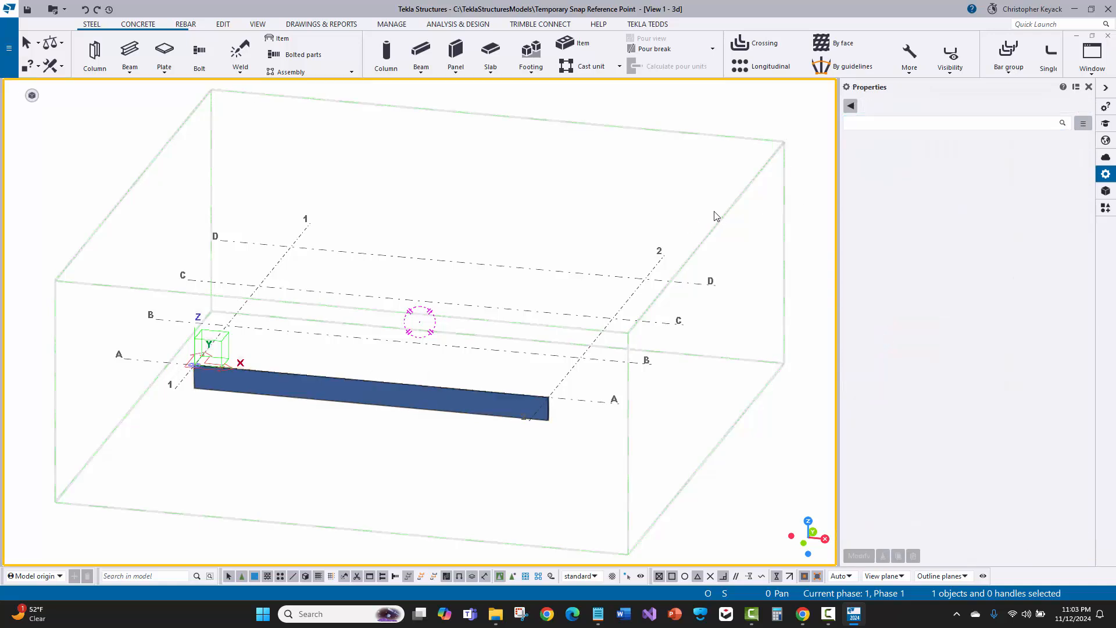
# Start the Beam command and load the Brace-Horizontal saved properties
pyautogui.click(130, 50)
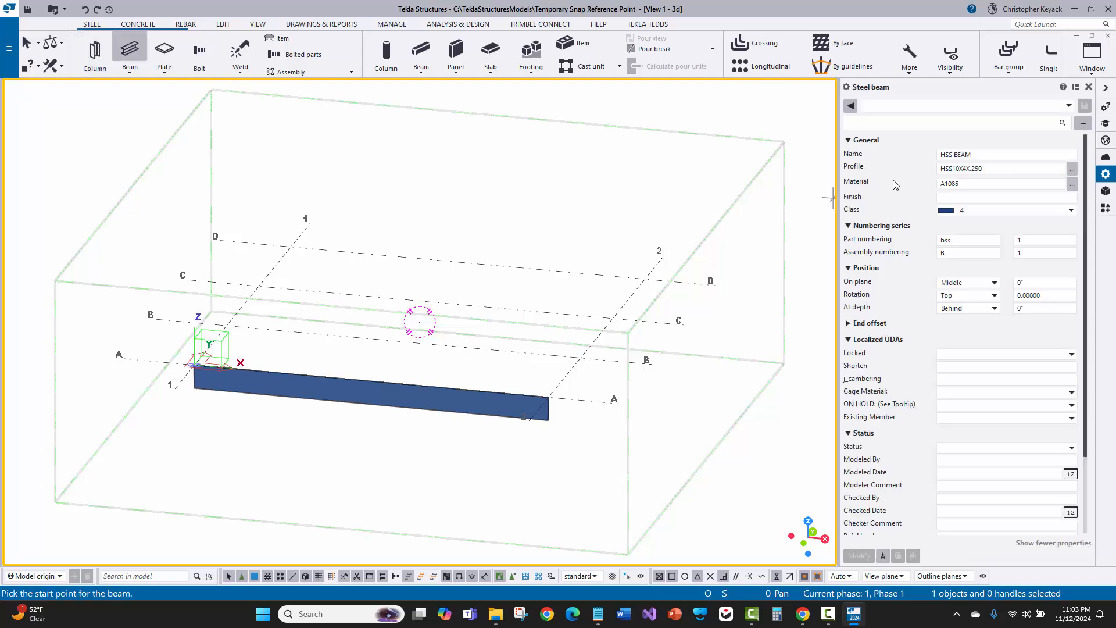
pyautogui.click(952, 110)
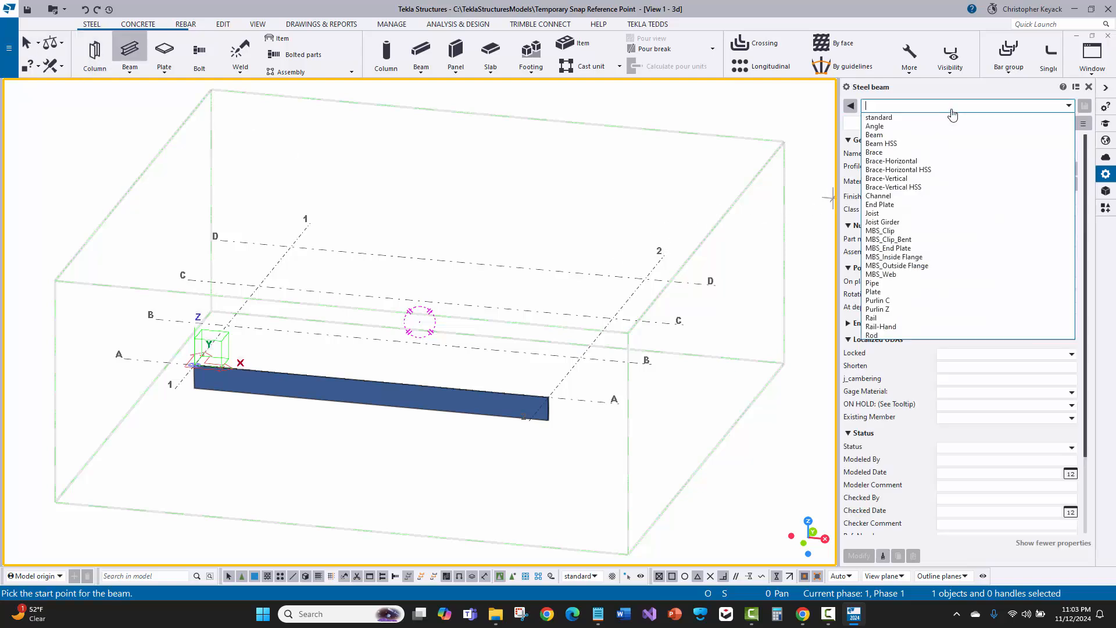
pyautogui.click(912, 163)
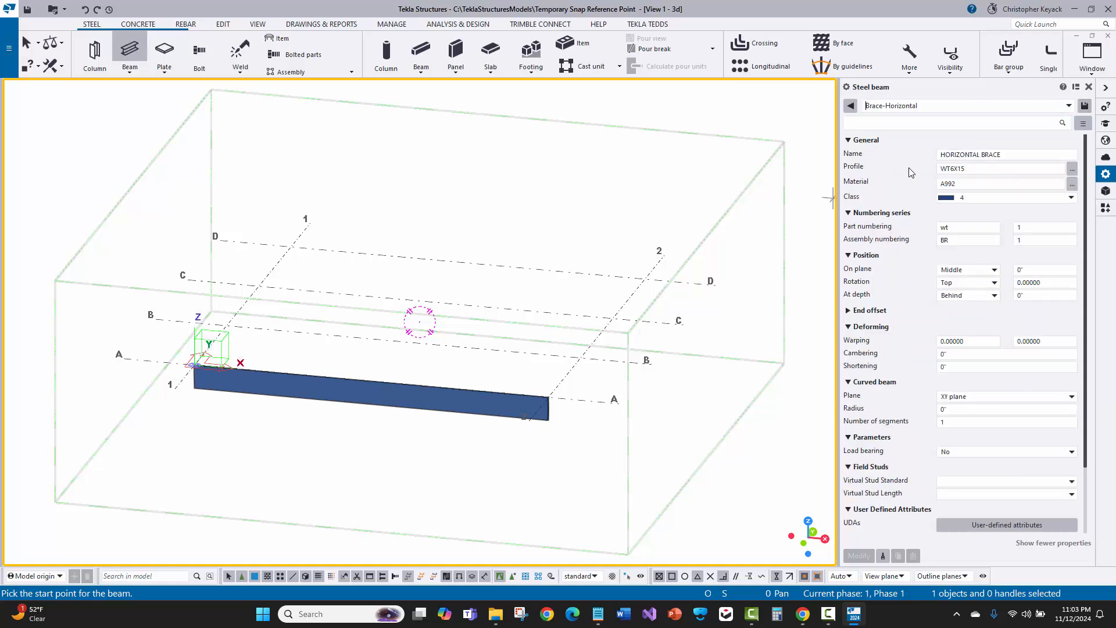
# Add extra characters to the WT6X15 profile and delete them again
pyautogui.click(992, 166)
pyautogui.write('dsdsad')
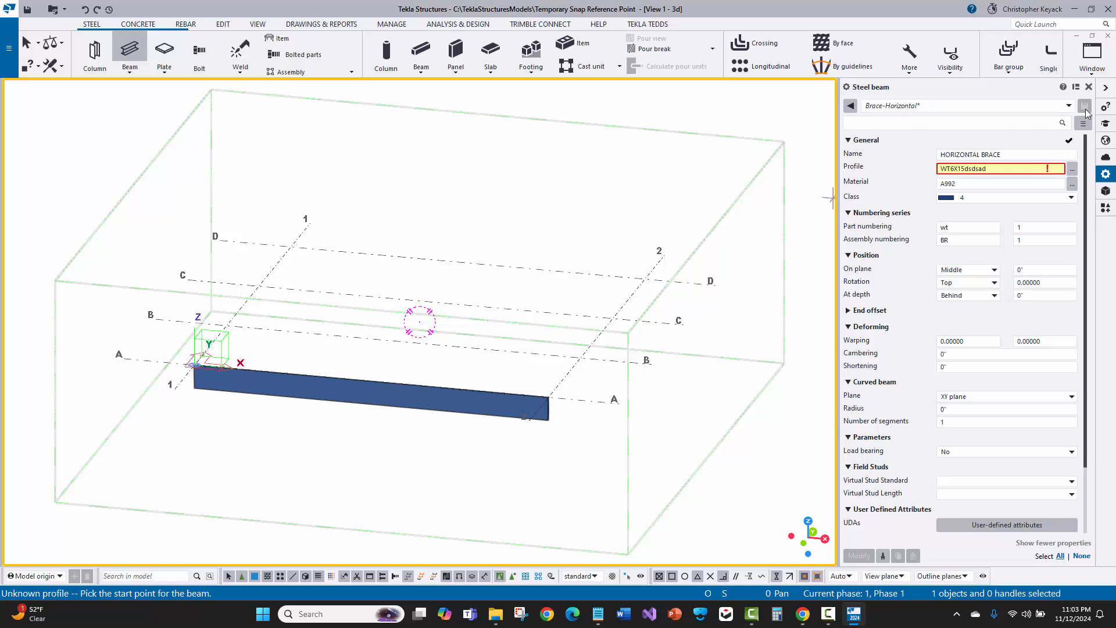
pyautogui.press('BackSpace')
pyautogui.press('BackSpace')
pyautogui.press('BackSpace')
pyautogui.press('BackSpace')
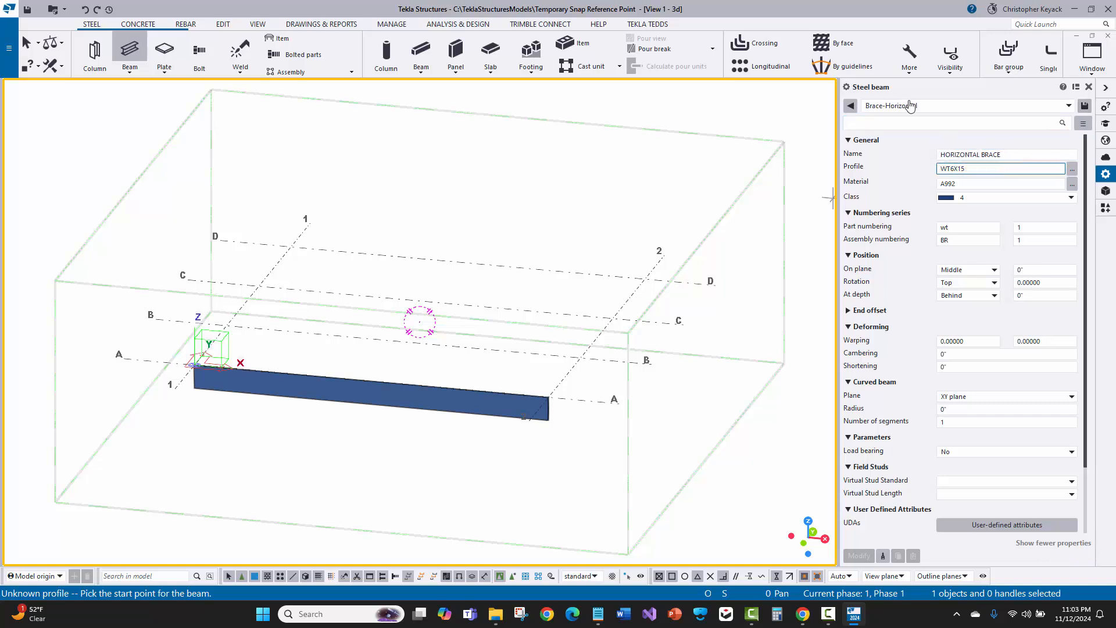
# Change the beam name to HORIZONTAL BRACES, then load the standard saved properties instead
pyautogui.click(1018, 154)
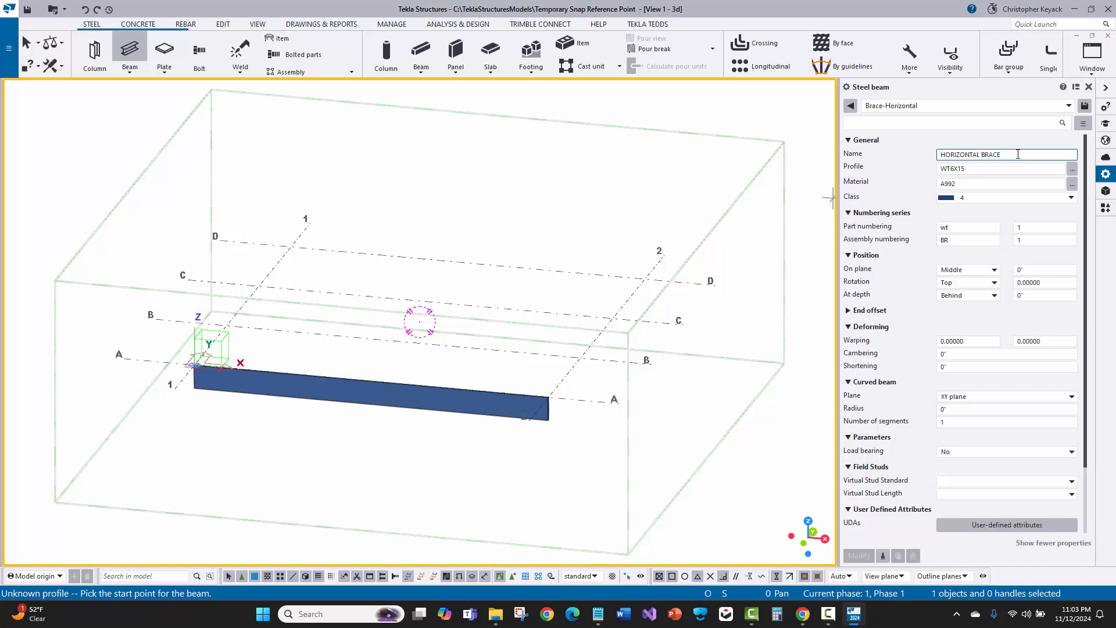
pyautogui.write('S')
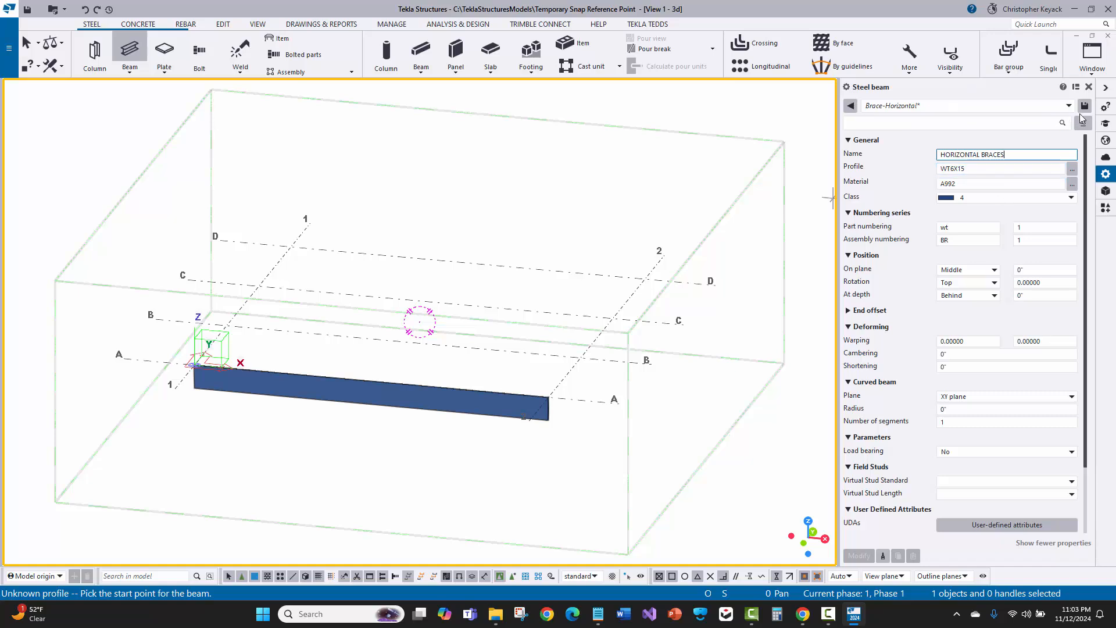
pyautogui.click(936, 108)
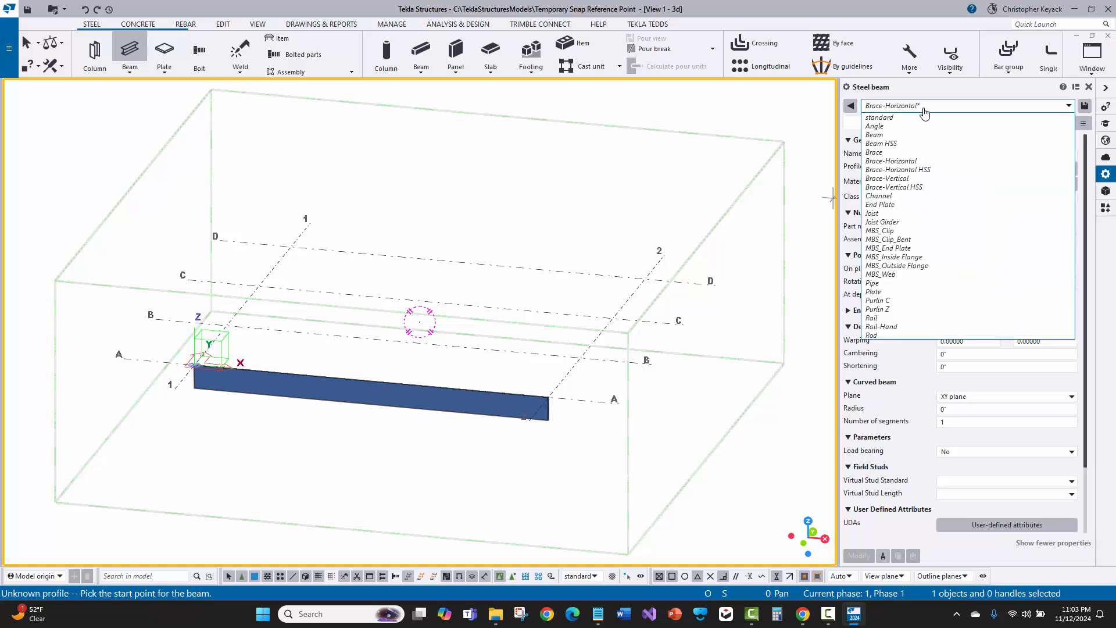
pyautogui.click(916, 118)
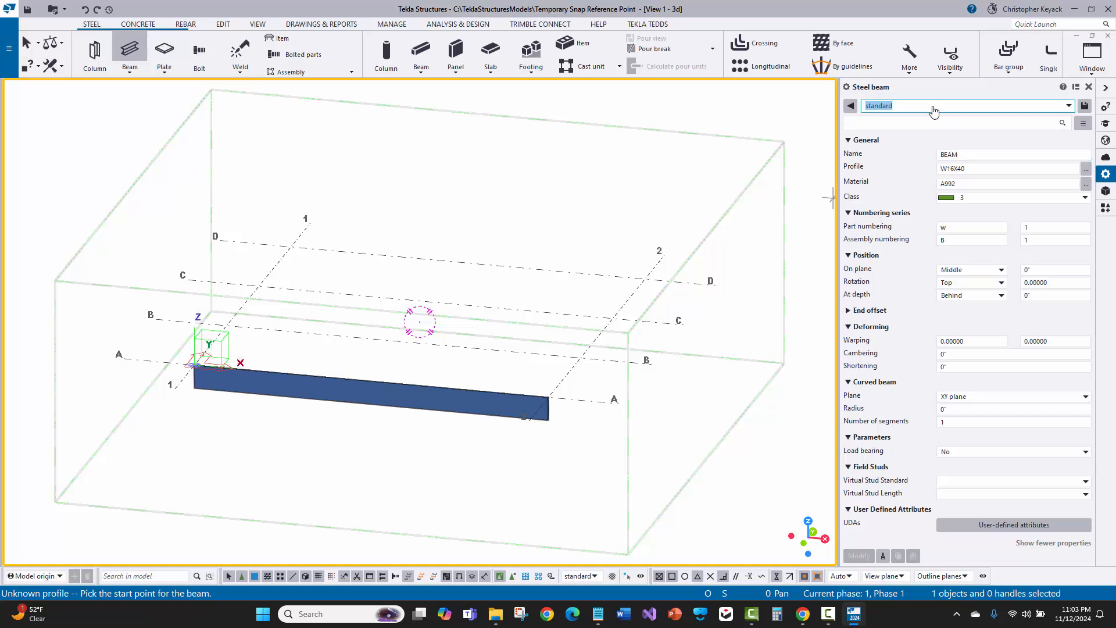
# Load the Beam HSS saved properties and change the name to HSS BEAMS
pyautogui.click(934, 111)
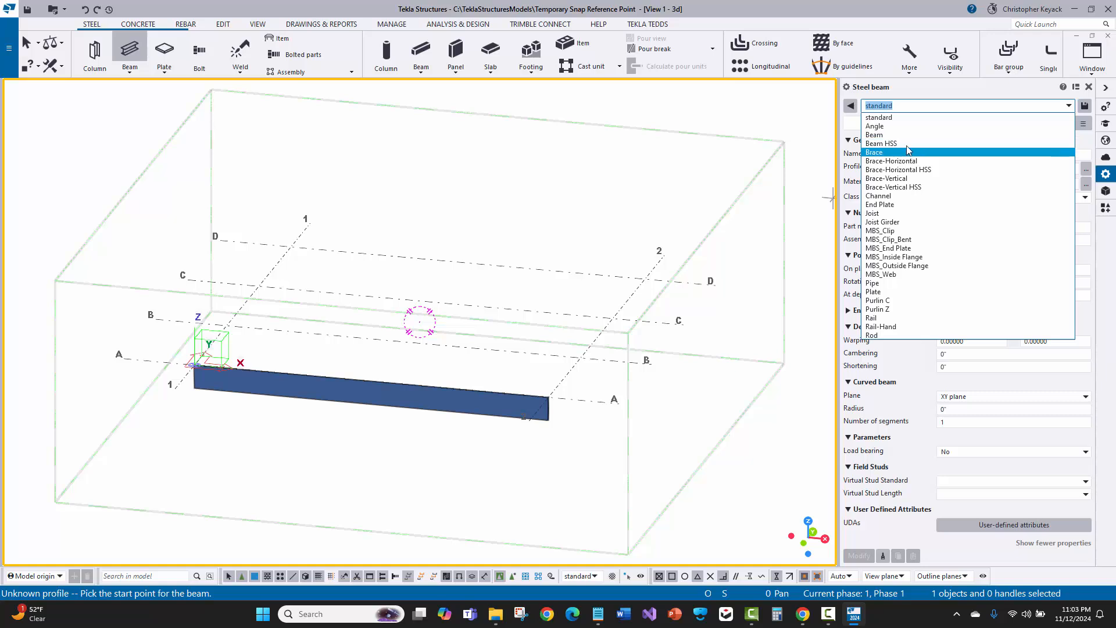
pyautogui.click(905, 145)
pyautogui.click(994, 154)
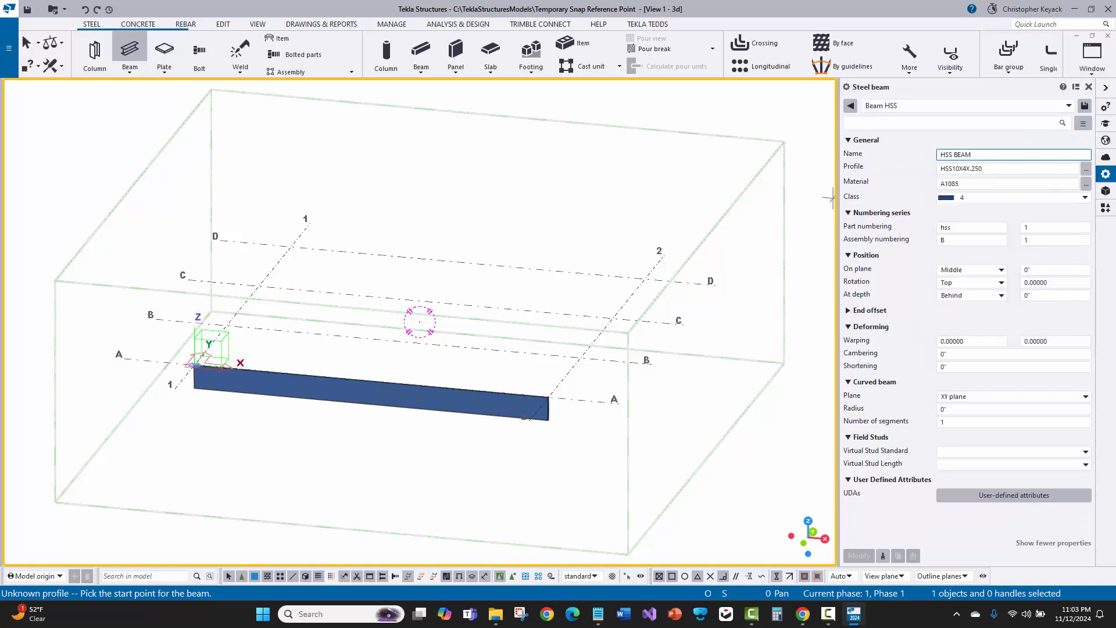
pyautogui.write('s')
# Clear the saved-properties name and load the standard beam properties by filtering the list for it
pyautogui.click(974, 107)
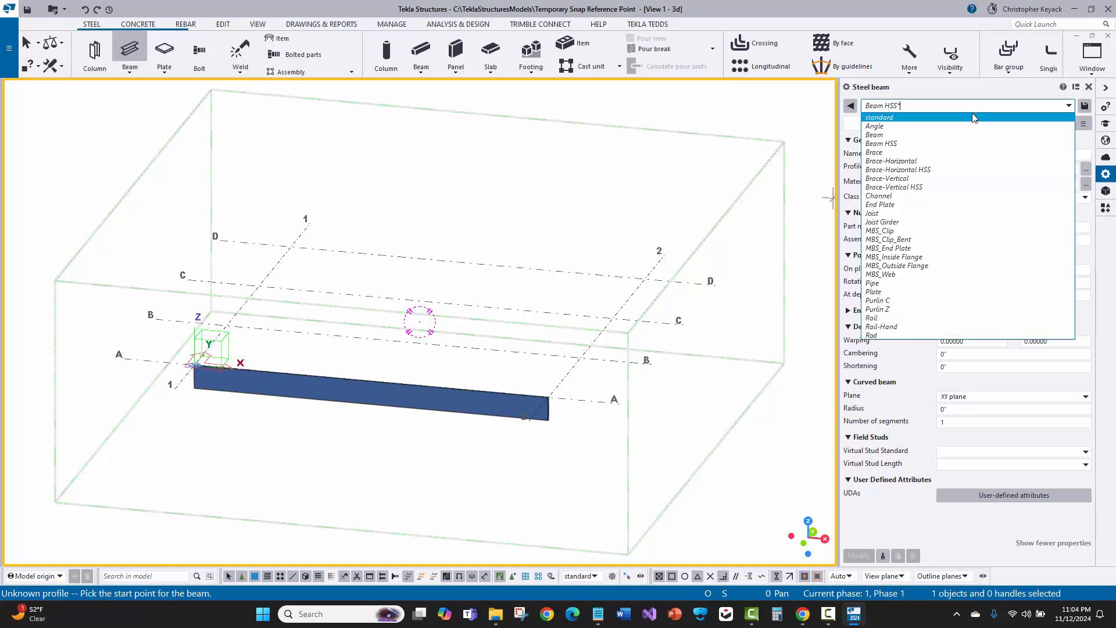
pyautogui.press('BackSpace')
pyautogui.press('BackSpace')
pyautogui.press('BackSpace')
pyautogui.press('BackSpace')
pyautogui.press('BackSpace')
pyautogui.press('BackSpace')
pyautogui.press('BackSpace')
pyautogui.press('BackSpace')
pyautogui.press('BackSpace')
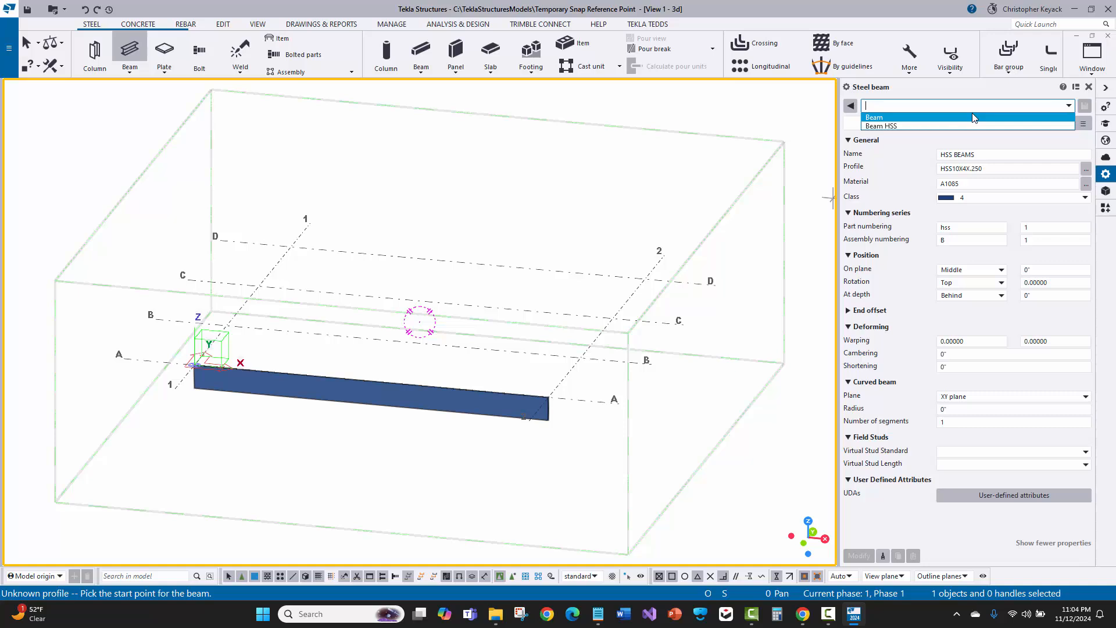
pyautogui.write('st')
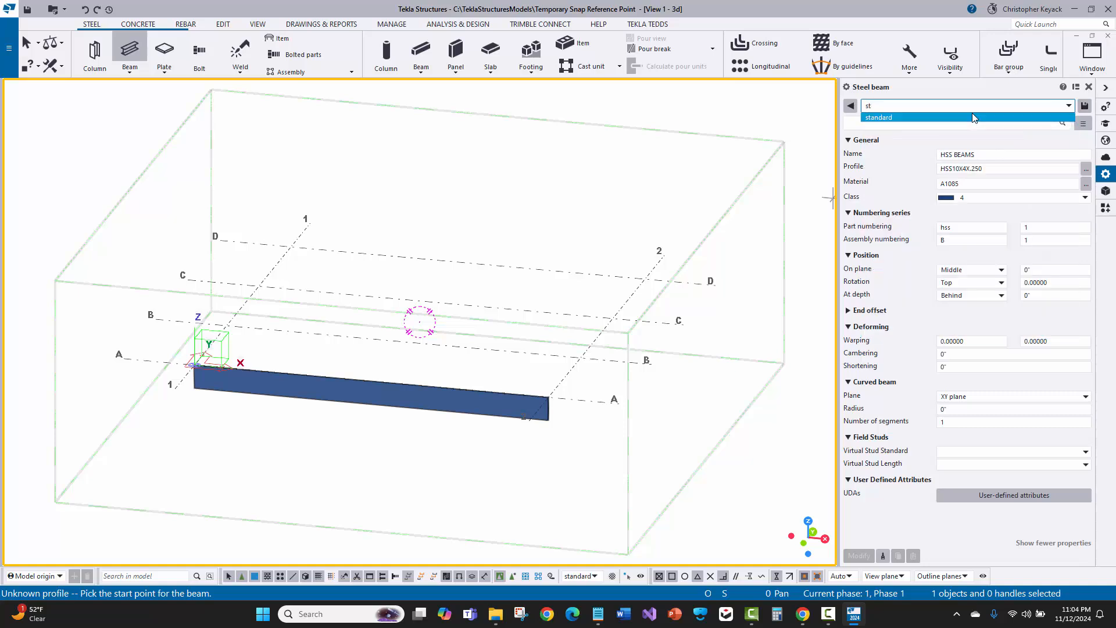
pyautogui.write('an')
pyautogui.click(972, 114)
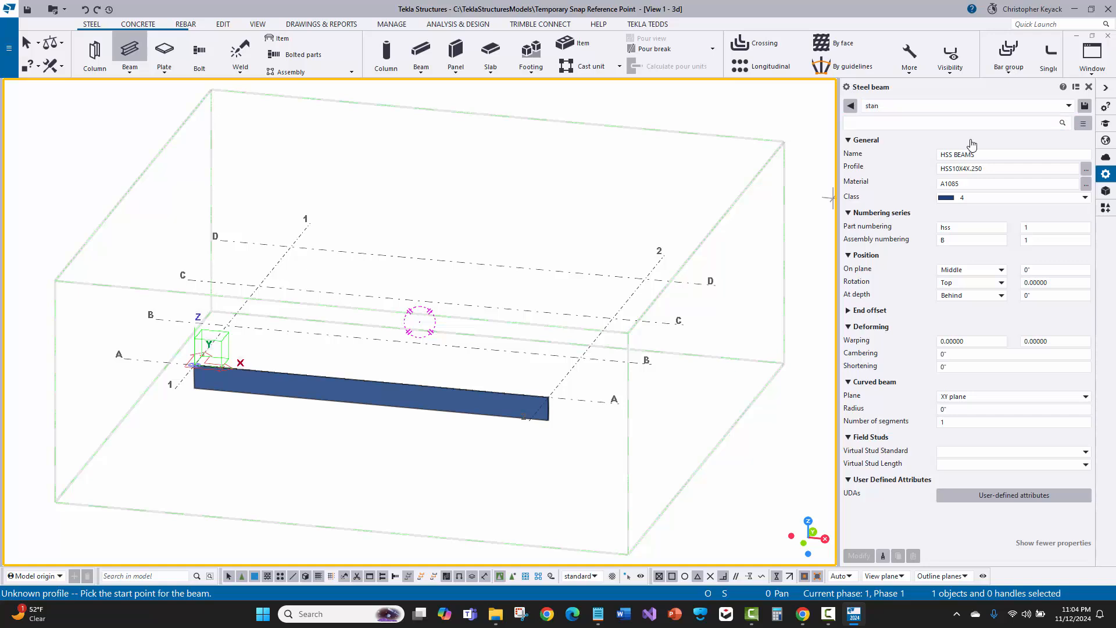
pyautogui.click(1039, 109)
pyautogui.write('d')
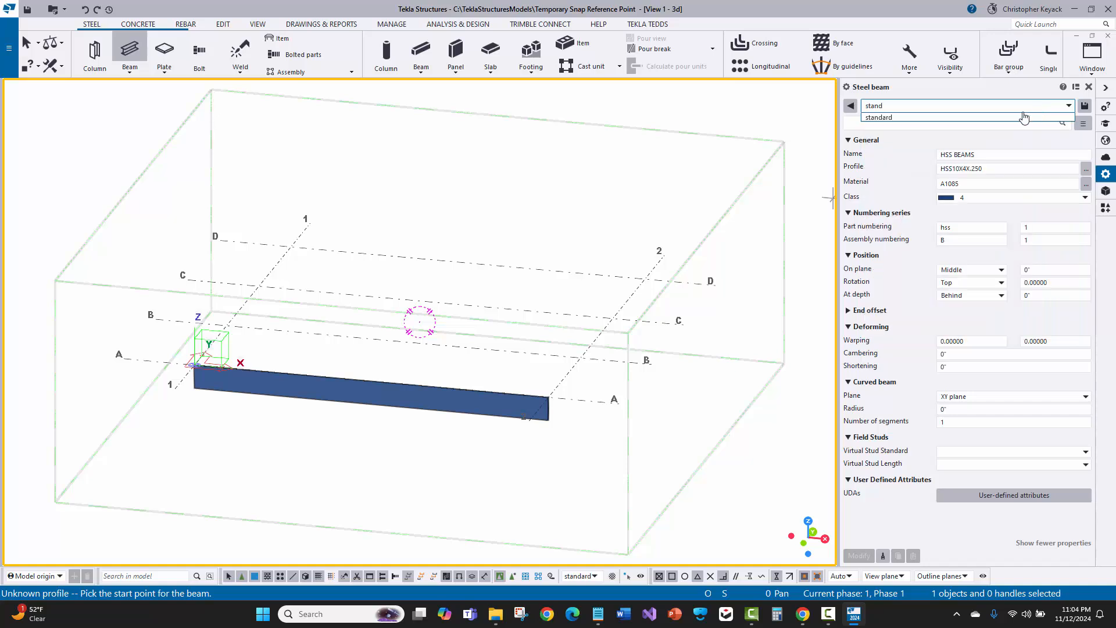
pyautogui.write('a')
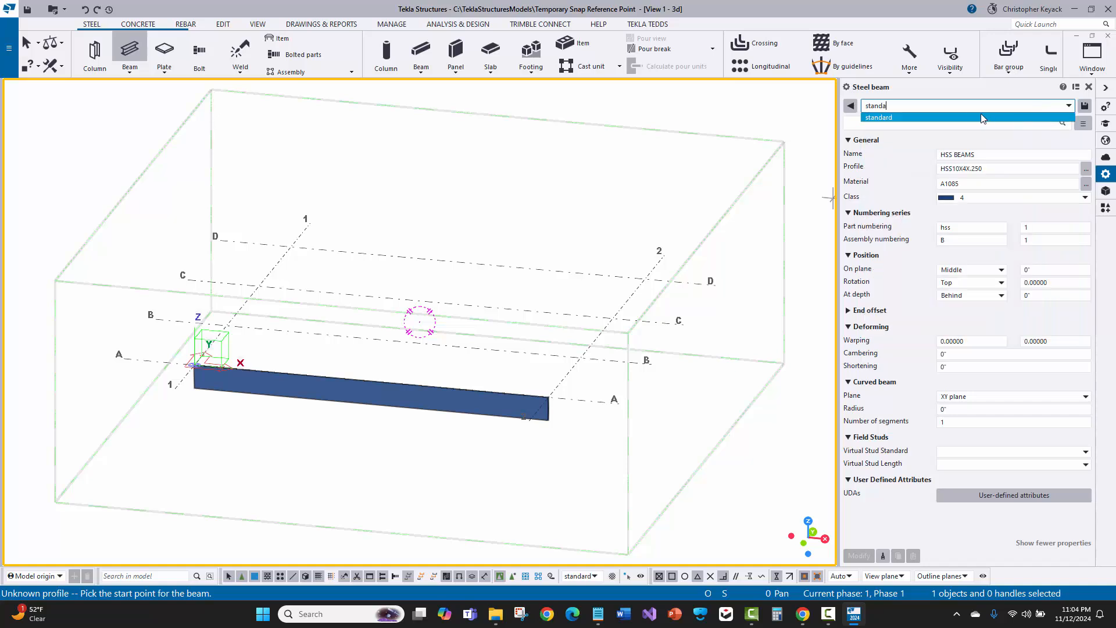
pyautogui.click(945, 118)
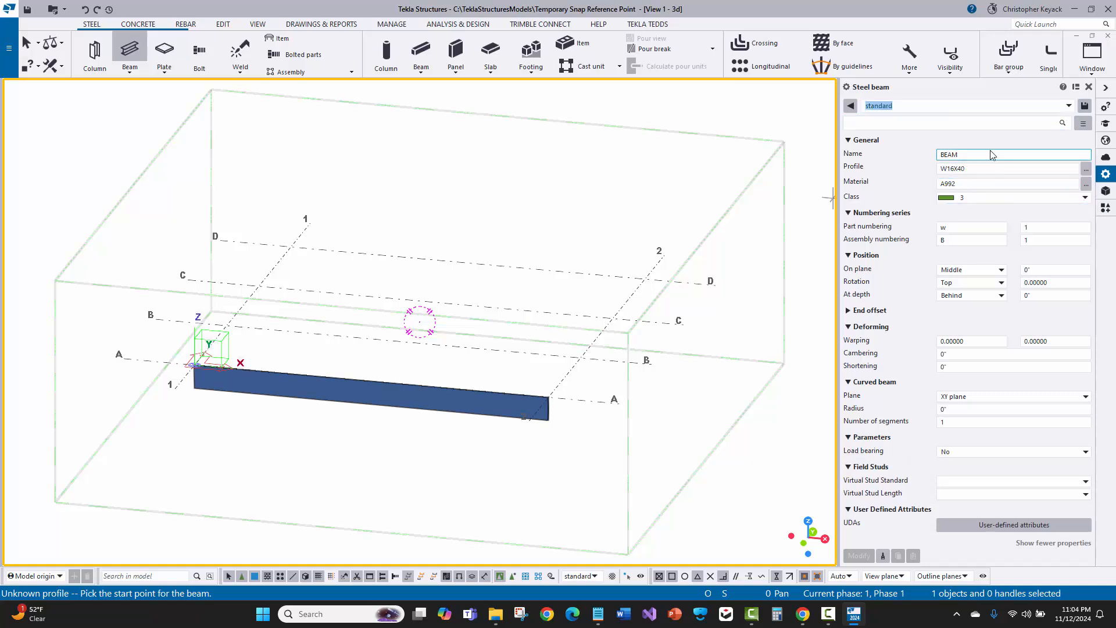
# Reload the Beam HSS saved properties and enter standard as the properties name without loading it
pyautogui.click(957, 107)
pyautogui.click(894, 141)
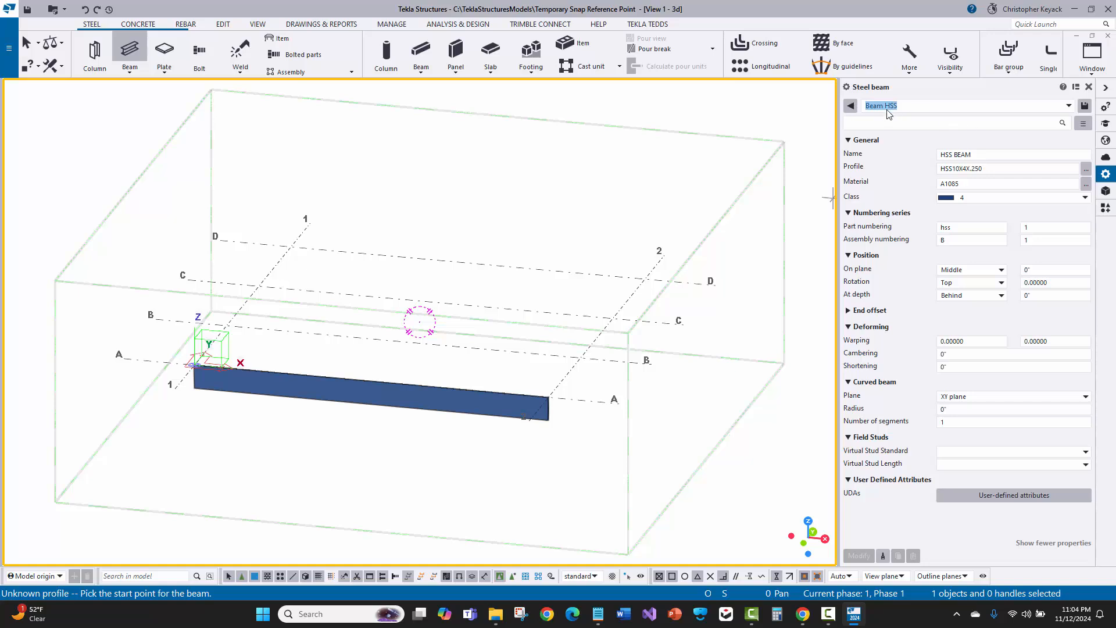
pyautogui.press('BackSpace')
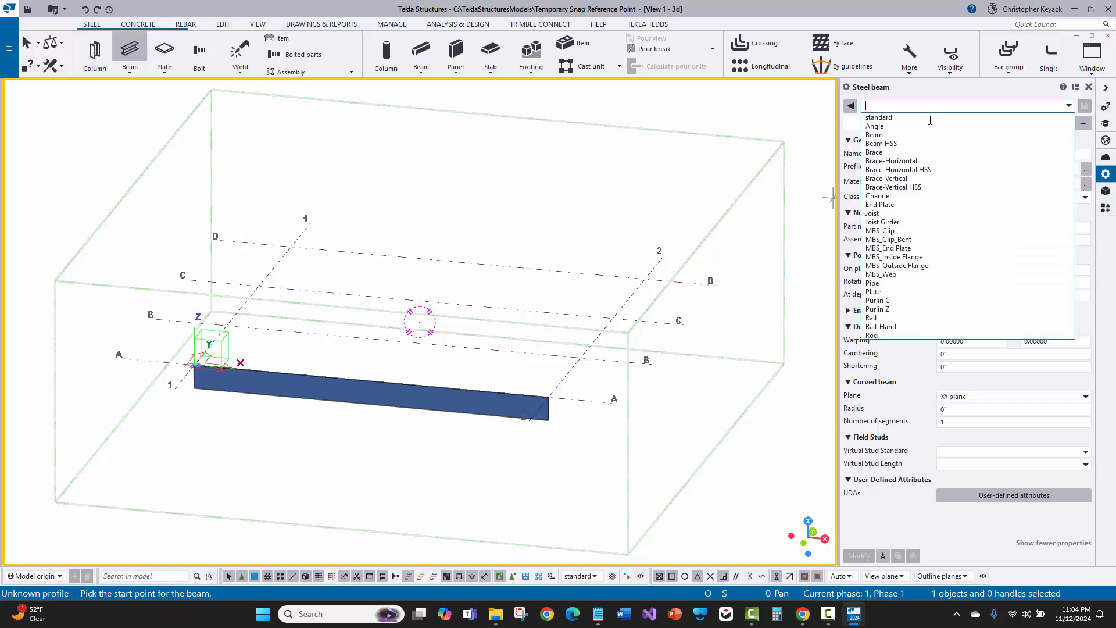
pyautogui.click(877, 17)
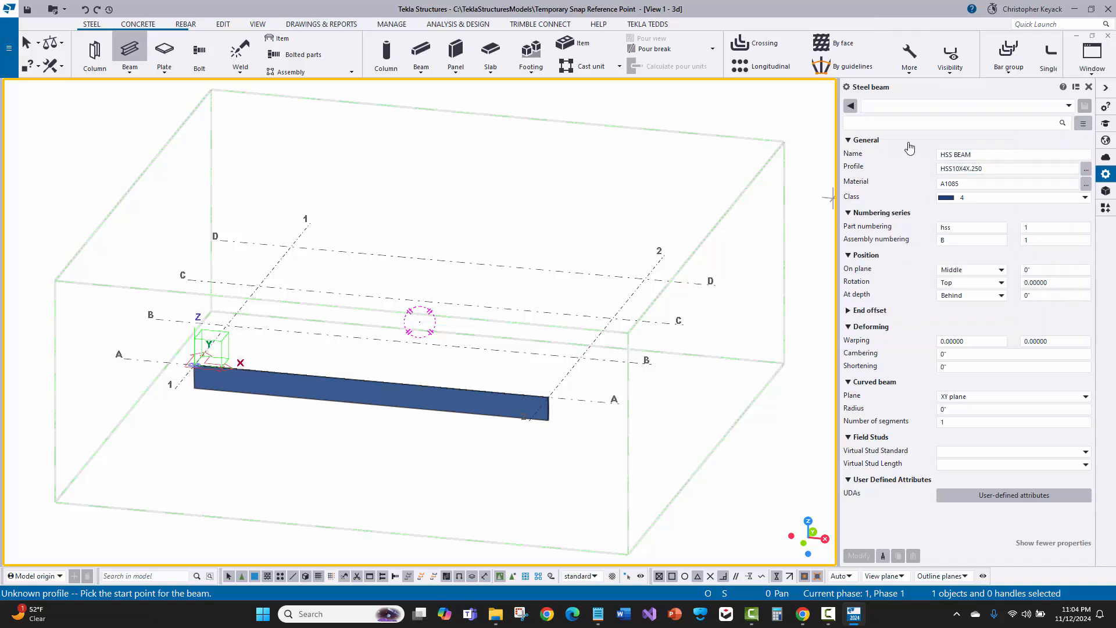
pyautogui.write('standard')
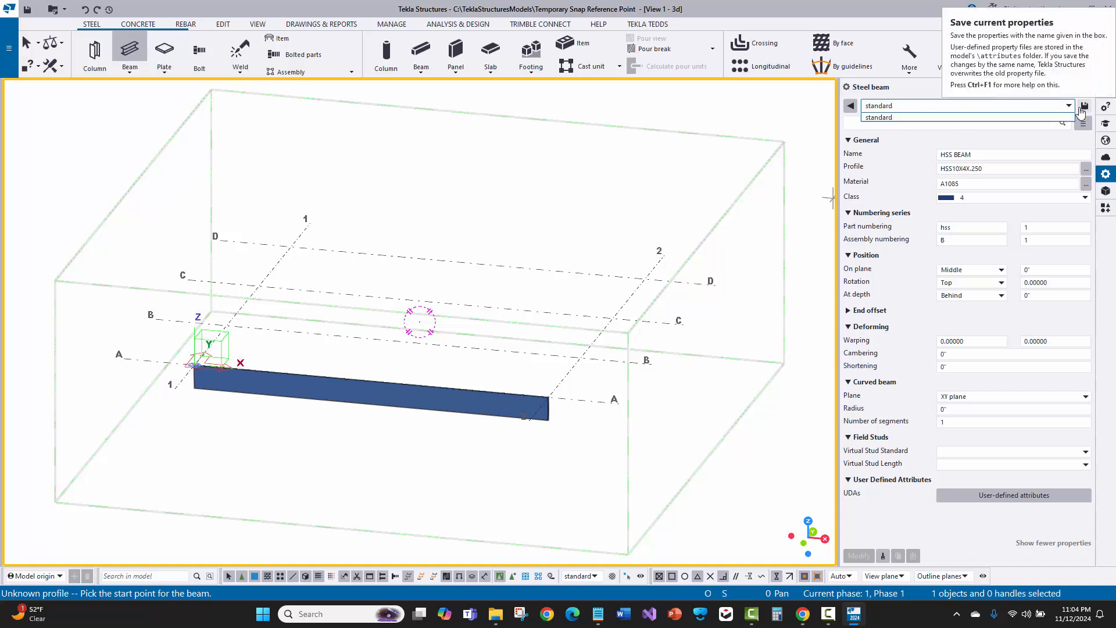
pyautogui.click(912, 142)
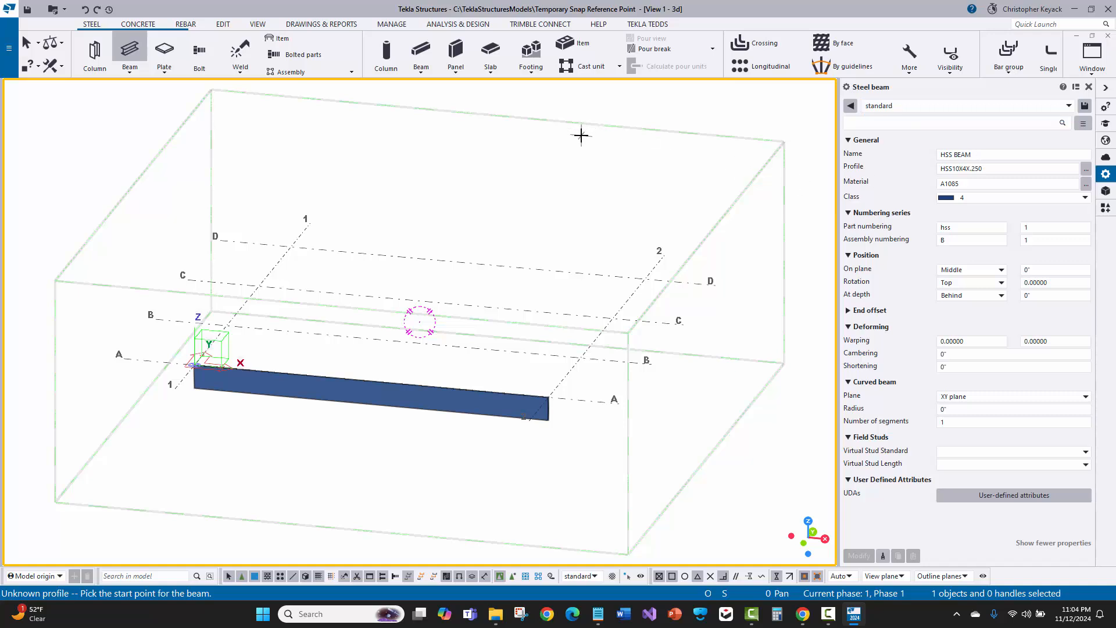
# Interrupt the Beam command, leaving the HSS properties unused
pyautogui.rightClick(549, 168)
pyautogui.click(551, 171)
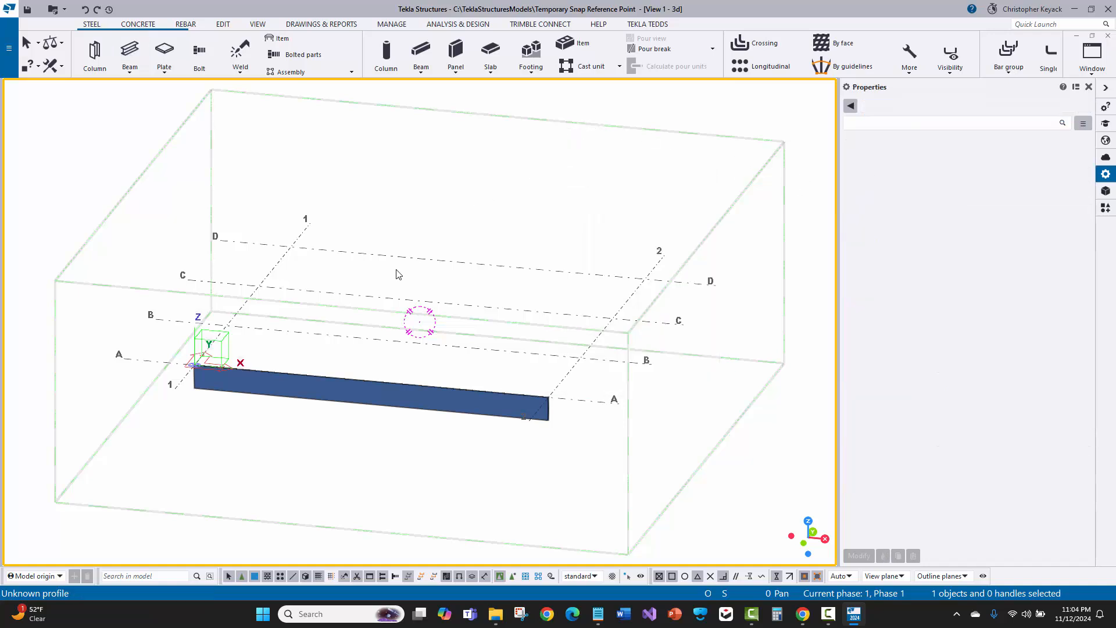
pyautogui.moveTo(410, 269); pyautogui.dragTo(448, 264, button='middle')
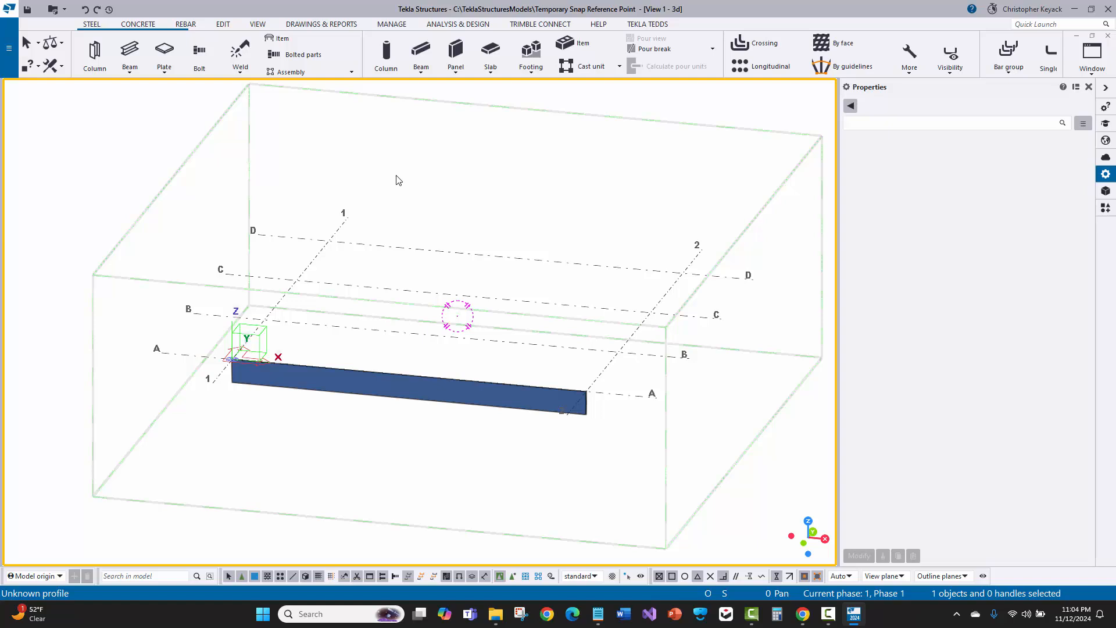
# Open the 3d view's properties, select the beam, and apply and modify the view settings
pyautogui.doubleClick(461, 172)
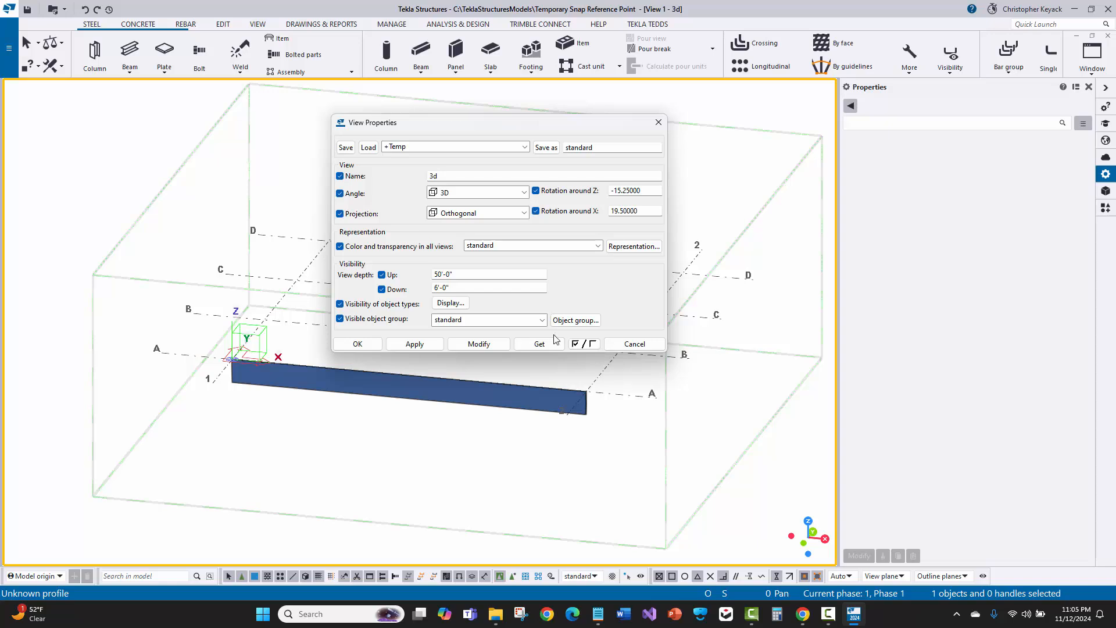
pyautogui.click(539, 414)
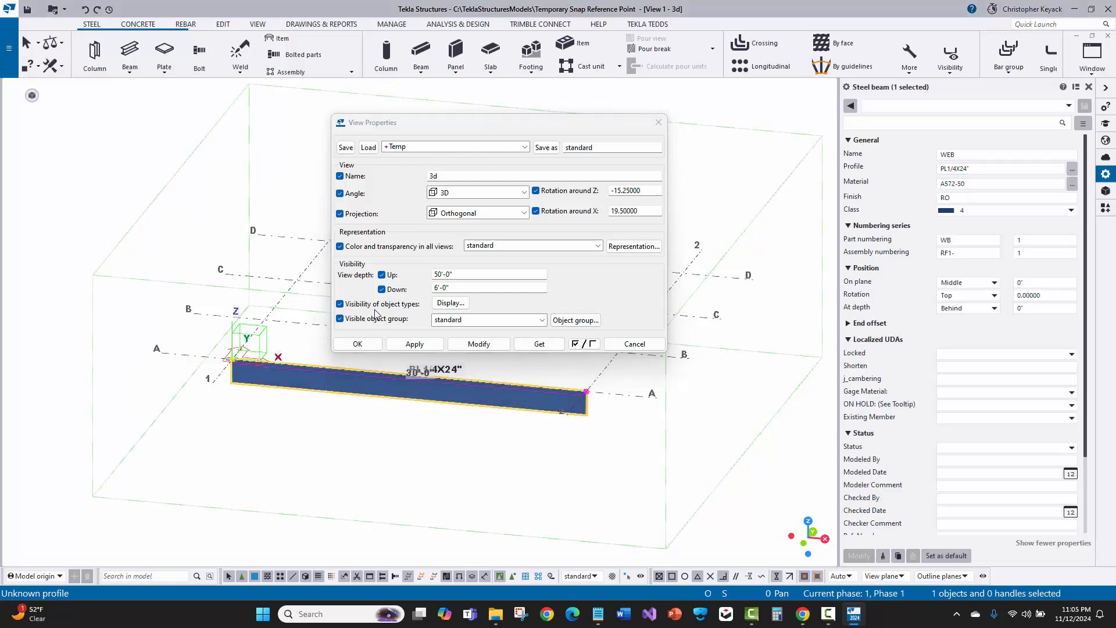
pyautogui.click(416, 342)
pyautogui.click(477, 344)
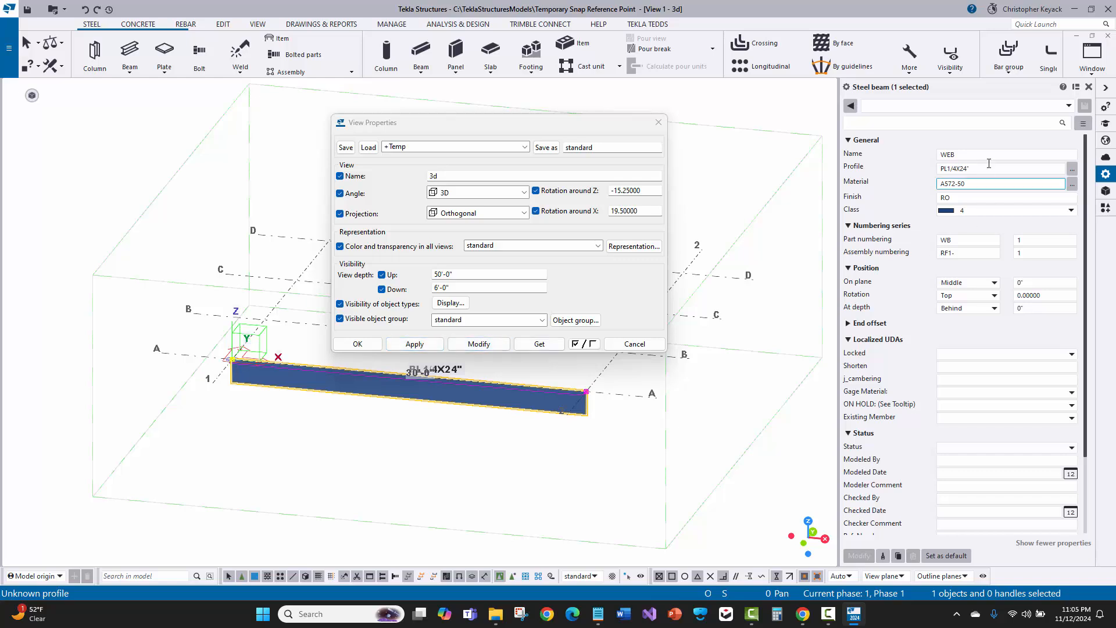